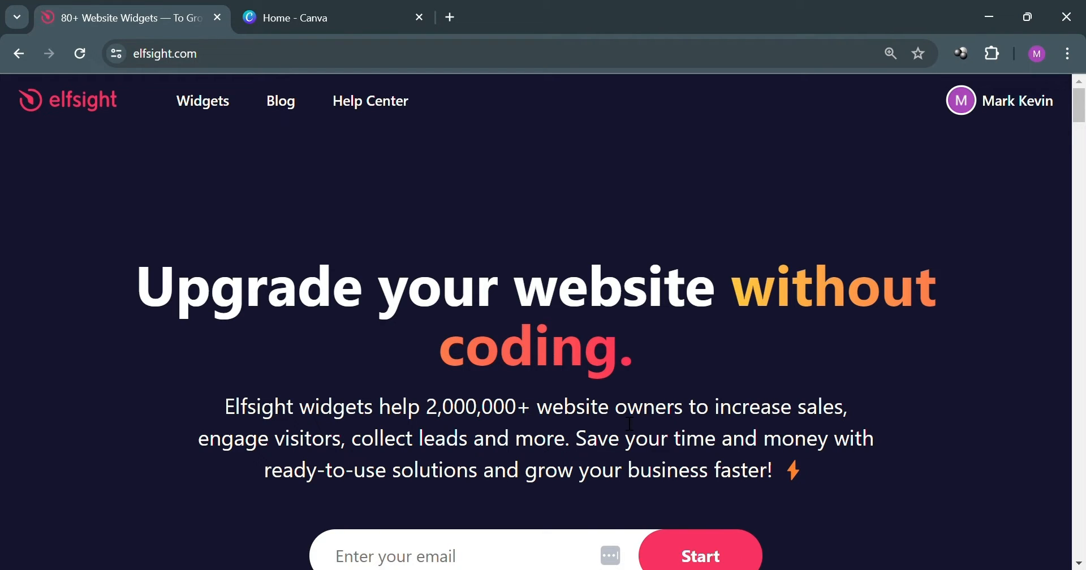
Look through the Elfsight homepage, covering the widget categories, customer testimonials, supported platforms and footer links
scroll(631, 423, down, 1)
scroll(635, 454, up, 1)
click(352, 66)
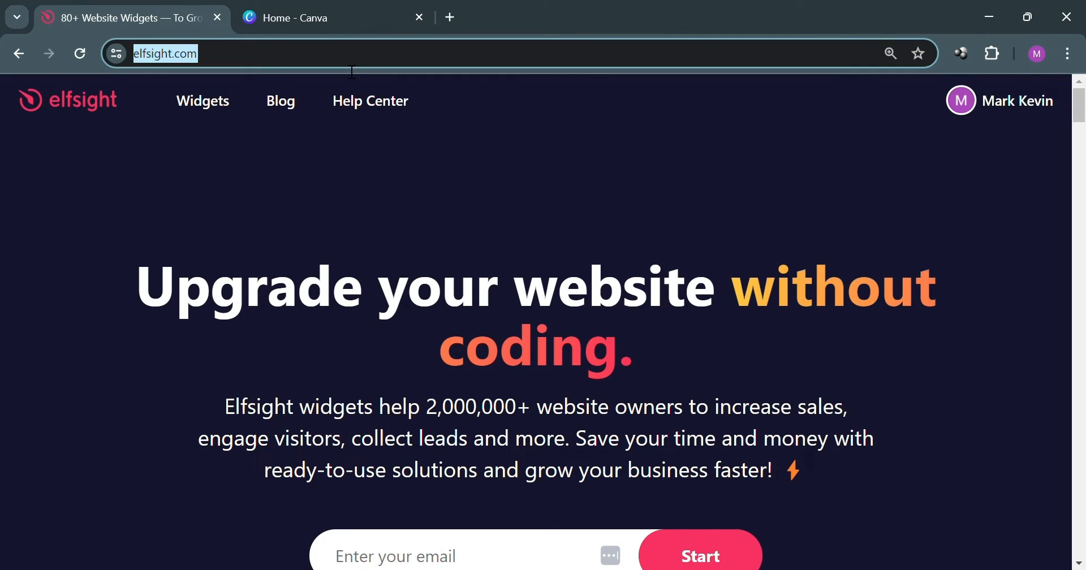
click(619, 181)
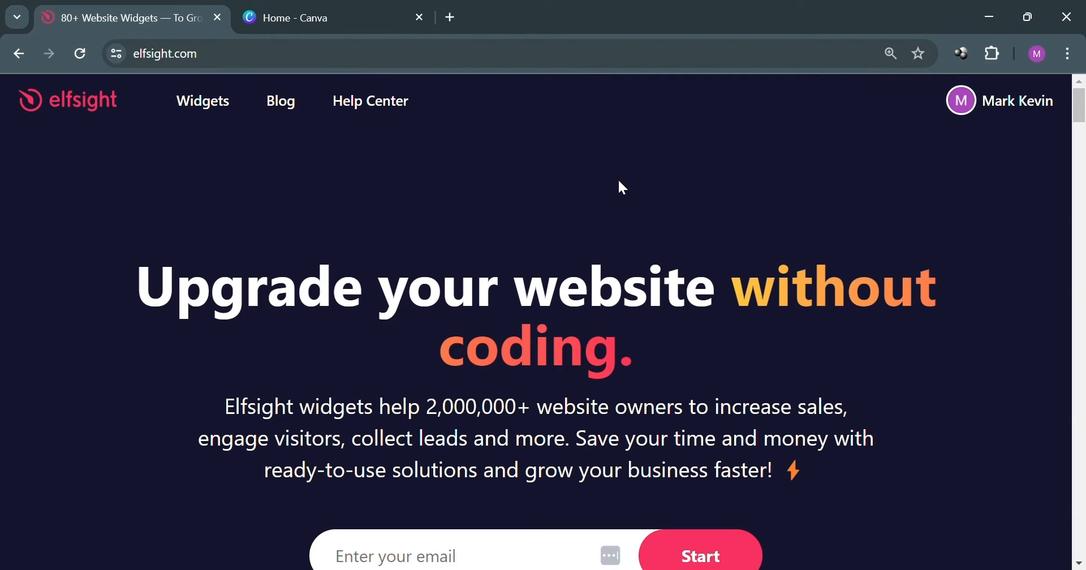
scroll(658, 189, down, 4)
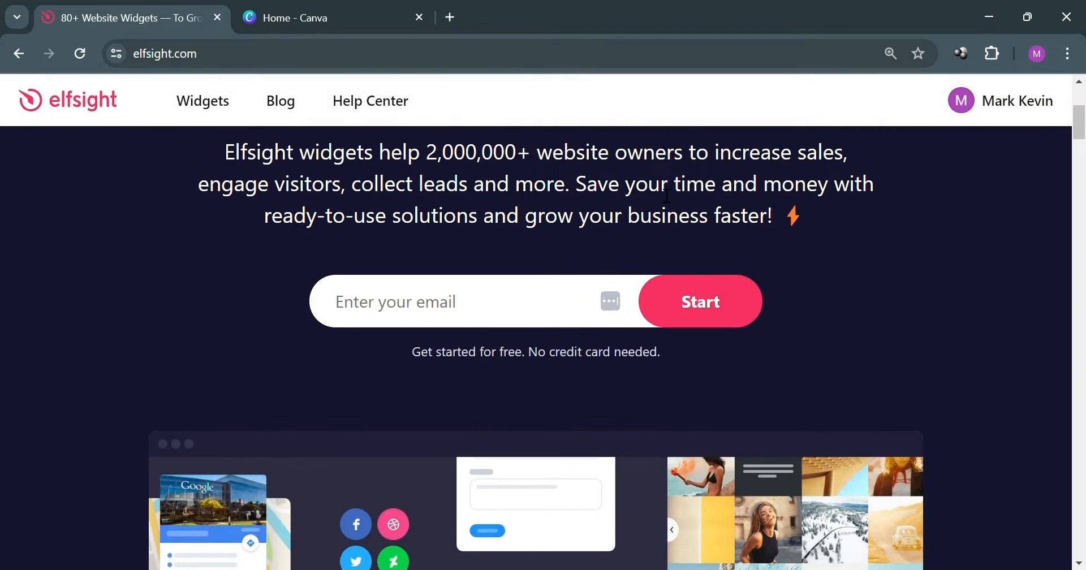
scroll(668, 182, down, 8)
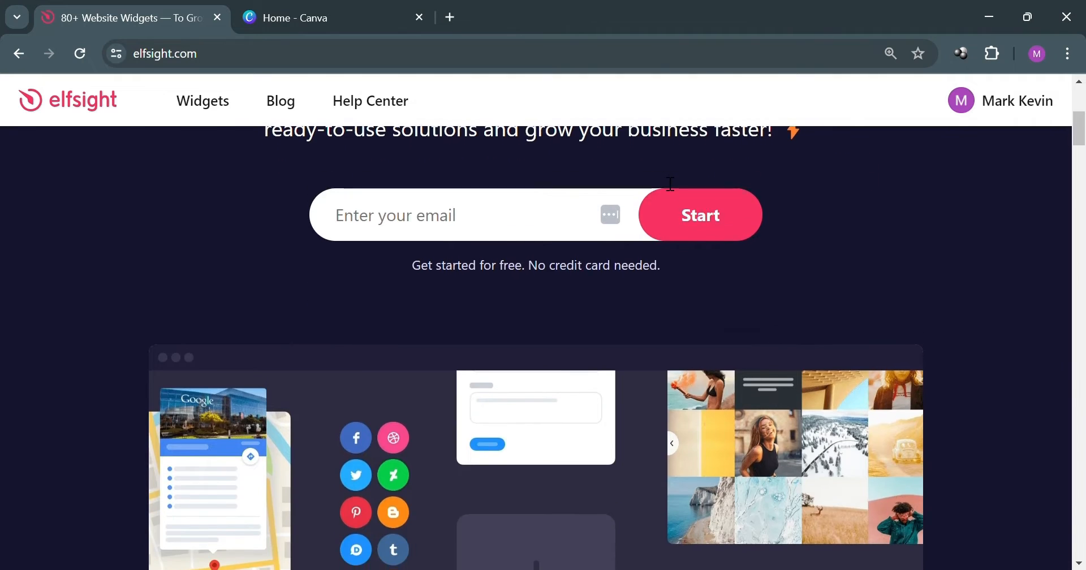
scroll(660, 181, down, 4)
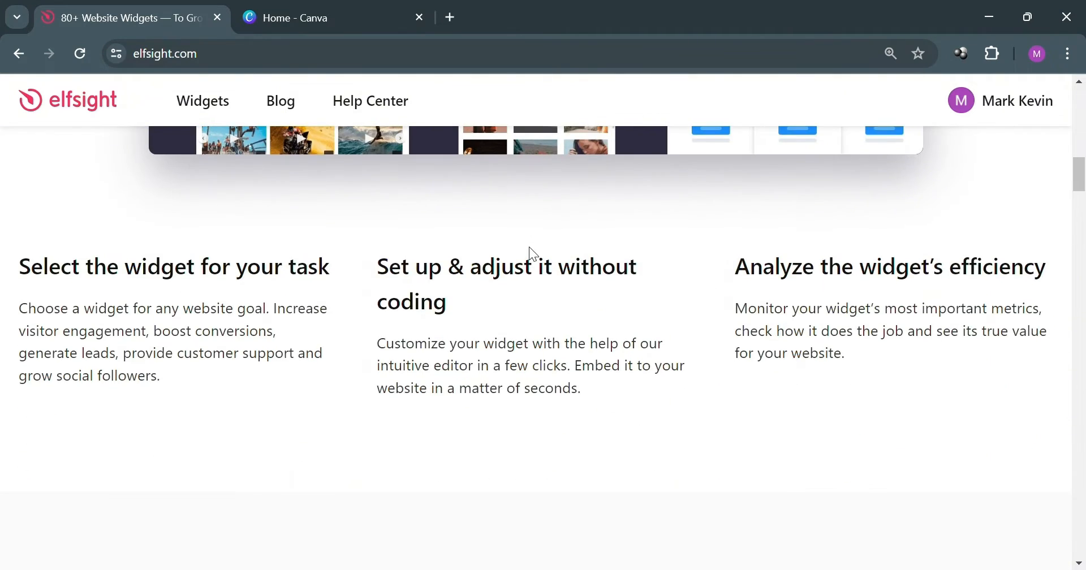
scroll(566, 238, down, 3)
scroll(687, 209, down, 2)
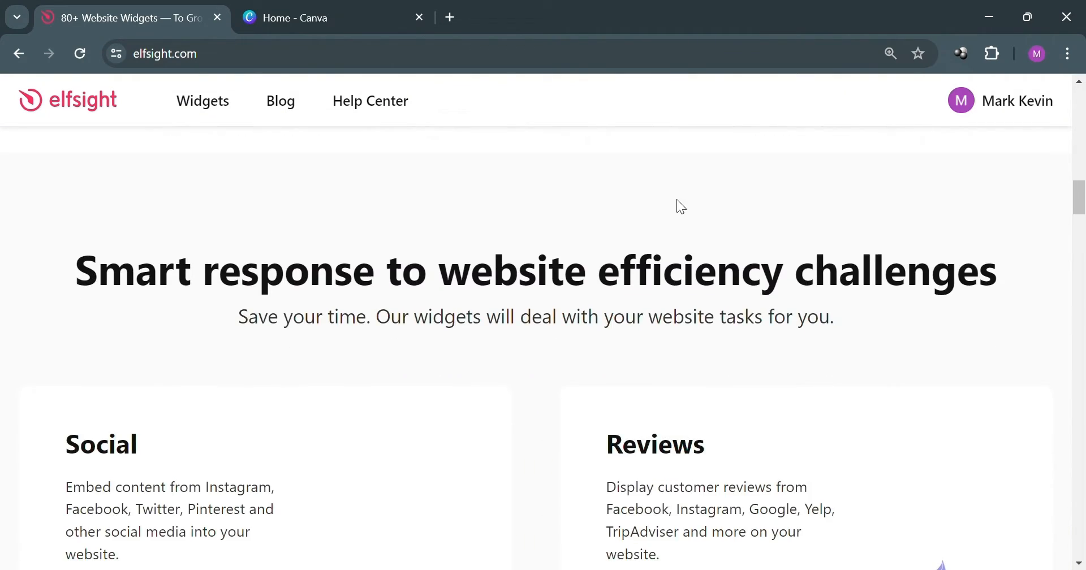
scroll(678, 201, down, 10)
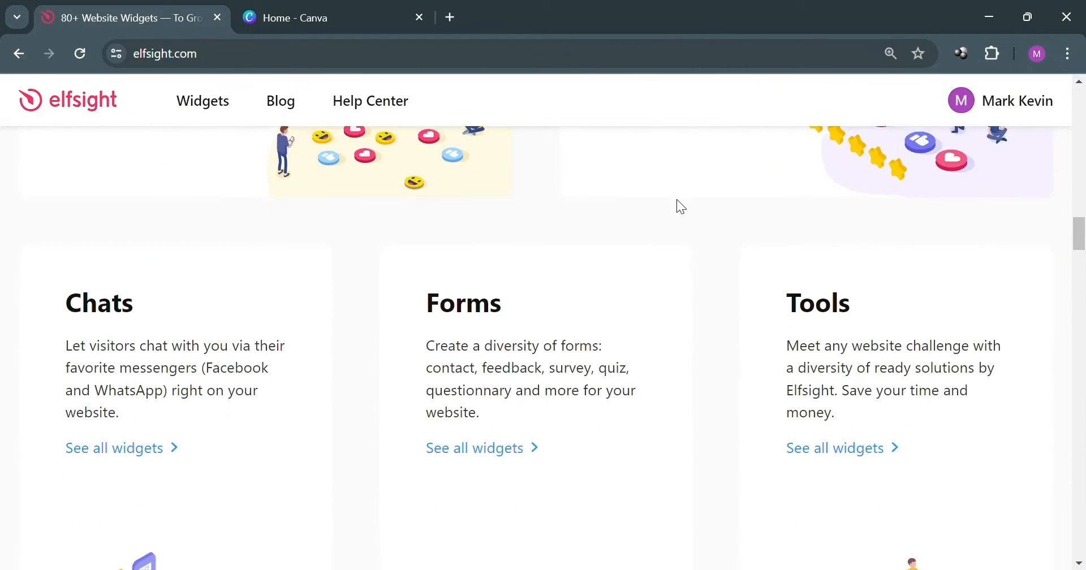
scroll(677, 201, down, 12)
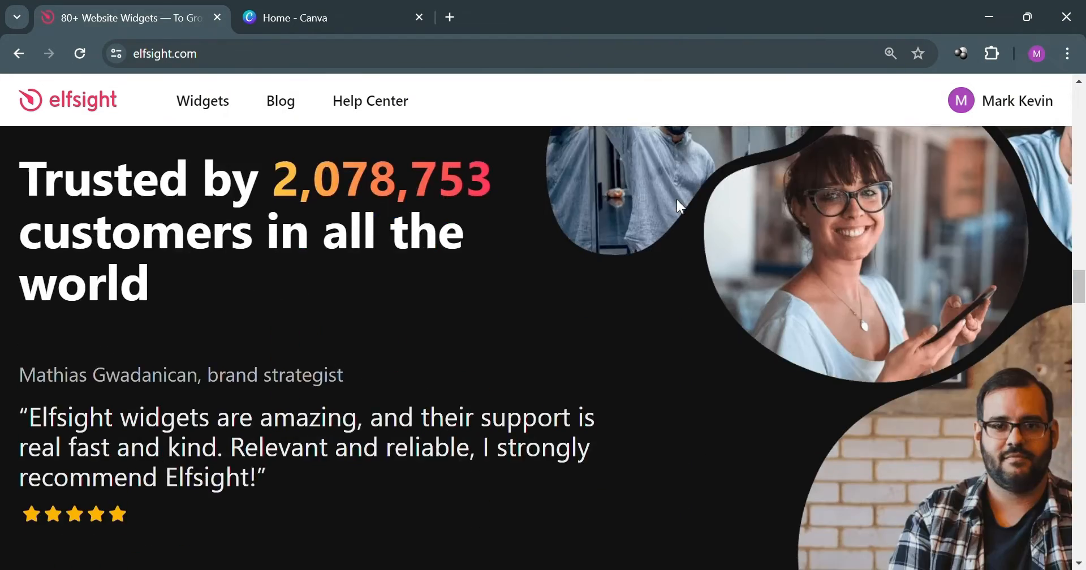
scroll(677, 199, down, 18)
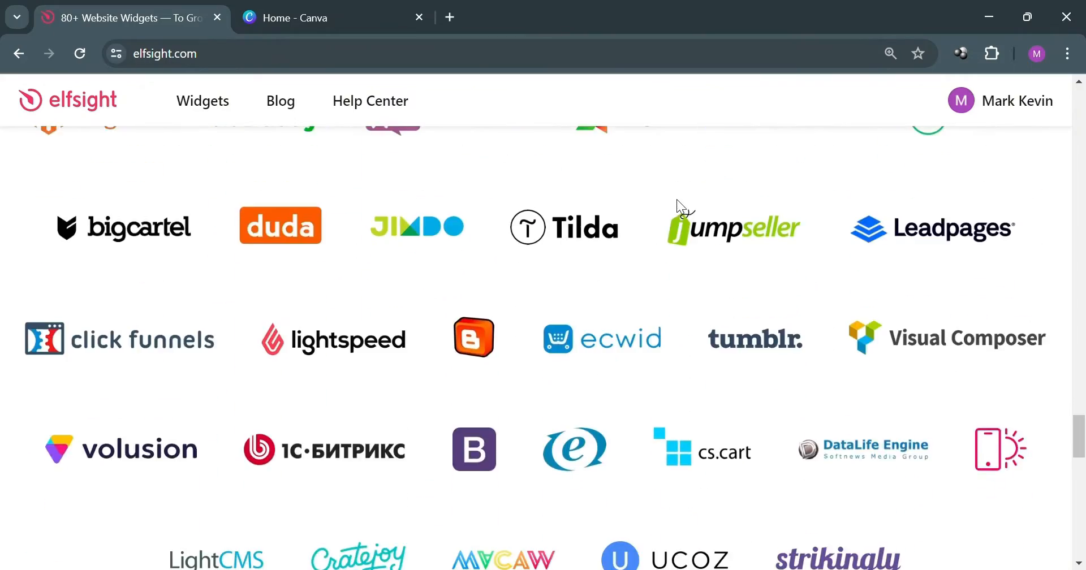
scroll(677, 199, down, 14)
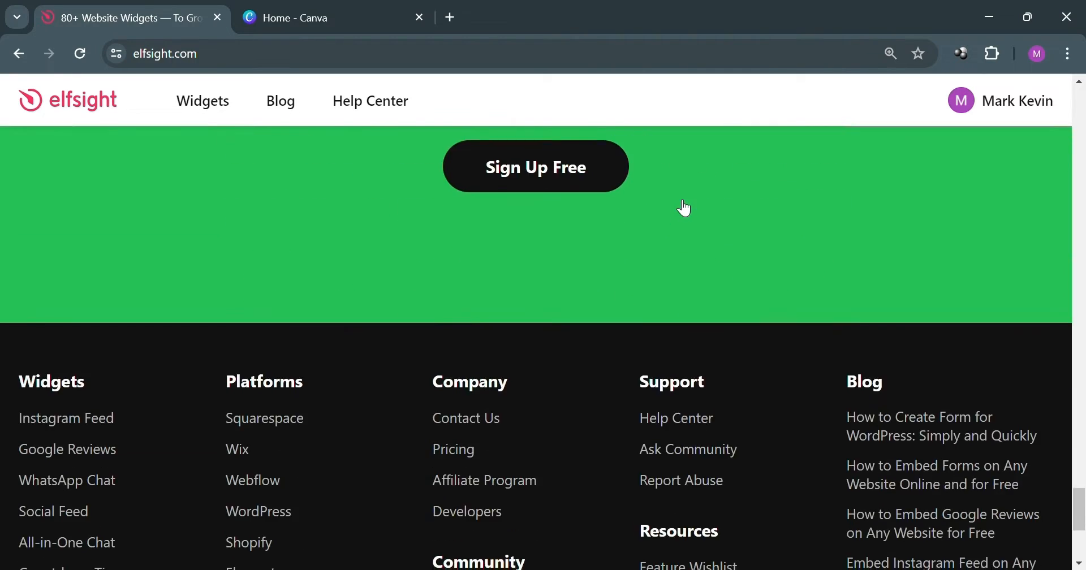
scroll(684, 206, down, 5)
scroll(617, 390, up, 4)
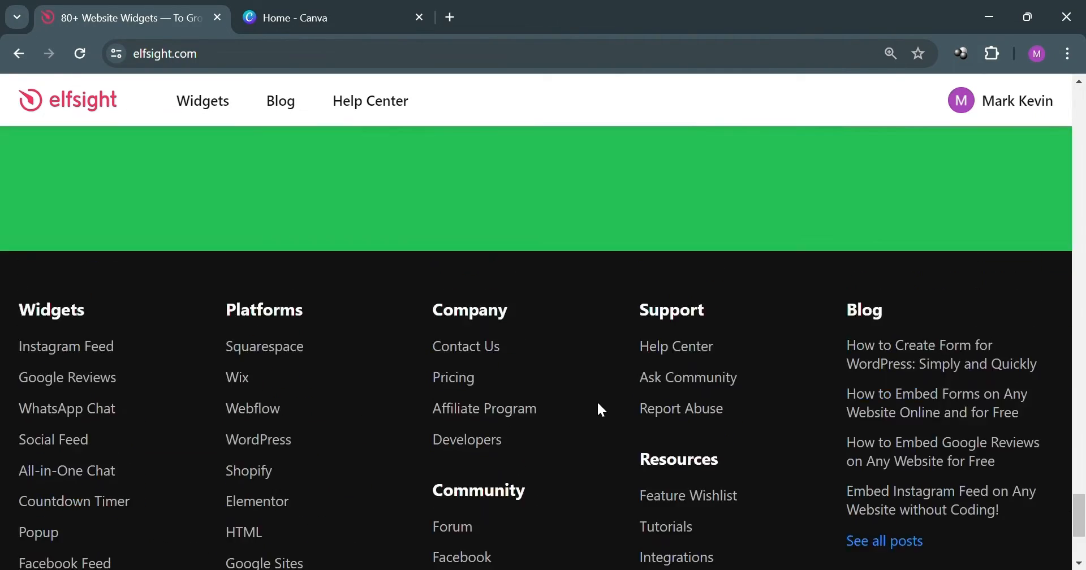
scroll(602, 410, up, 10)
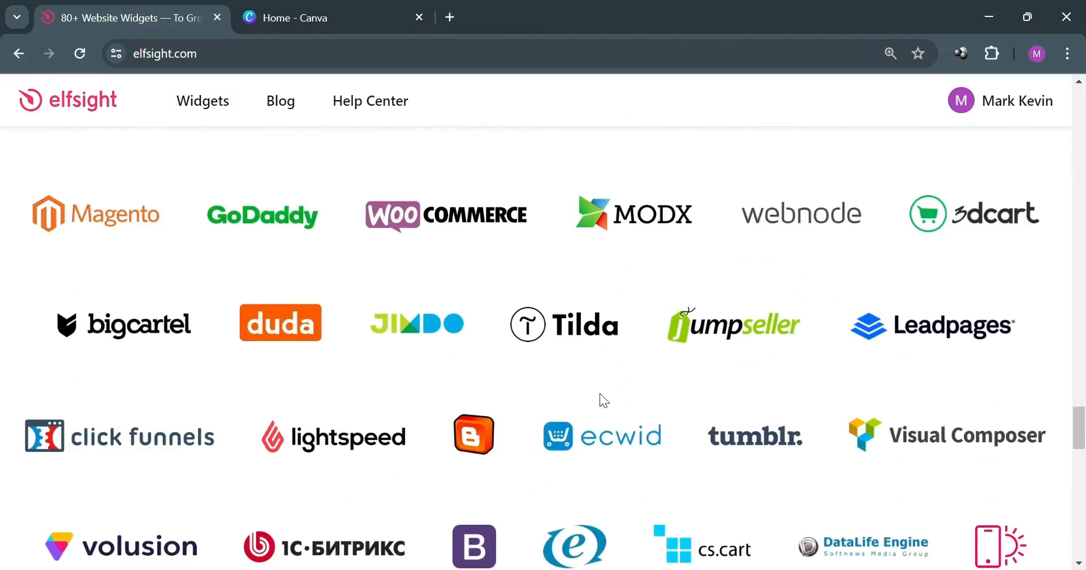
scroll(601, 395, up, 15)
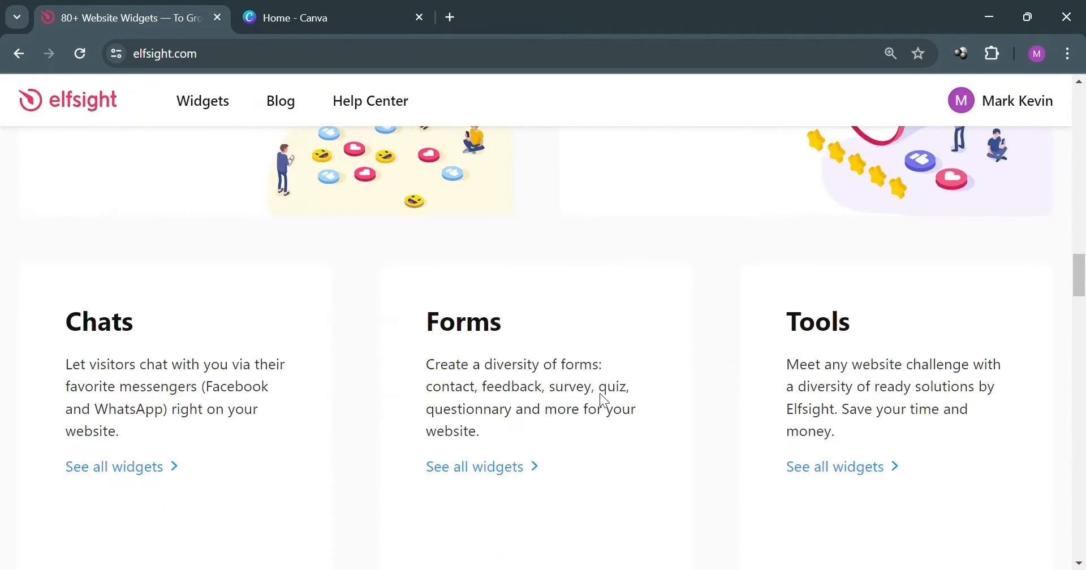
scroll(602, 400, up, 15)
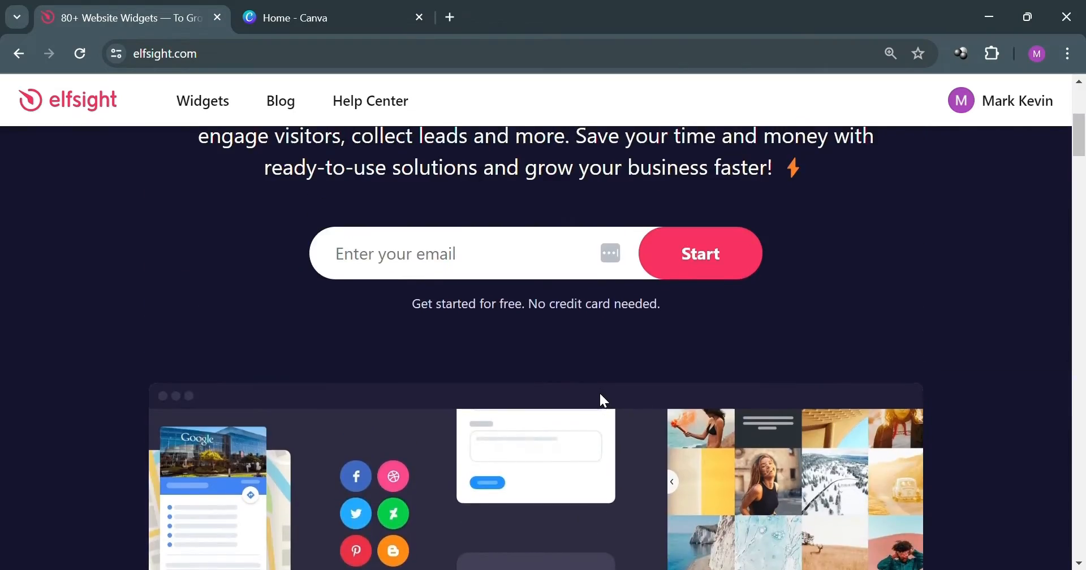
scroll(601, 396, up, 5)
scroll(605, 403, down, 3)
scroll(589, 407, up, 3)
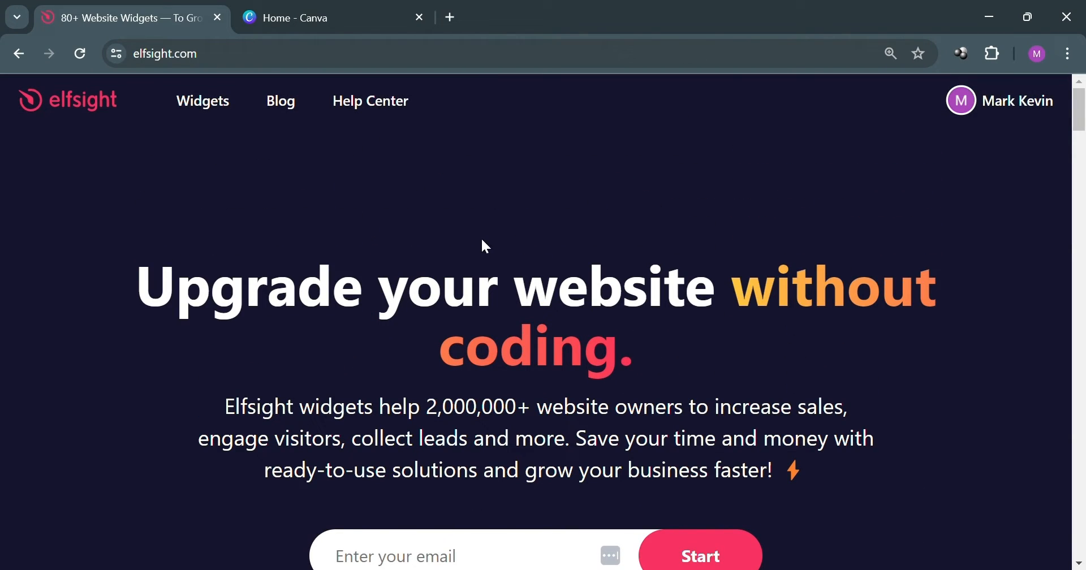
Open the Google Reviews widget page from the Reviews category of the site's widget list
mouse_move(230, 102)
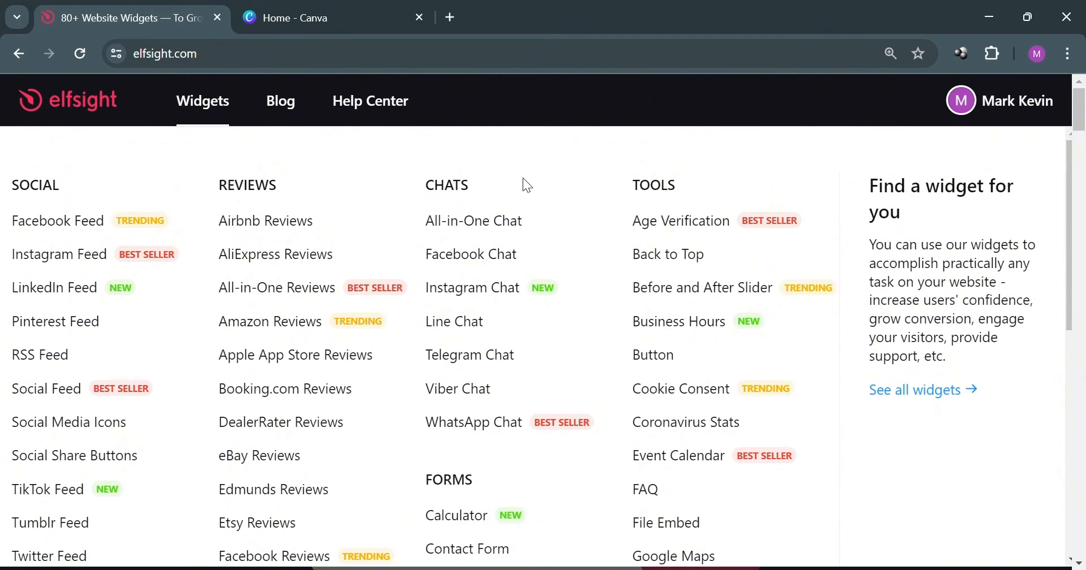
scroll(274, 240, down, 5)
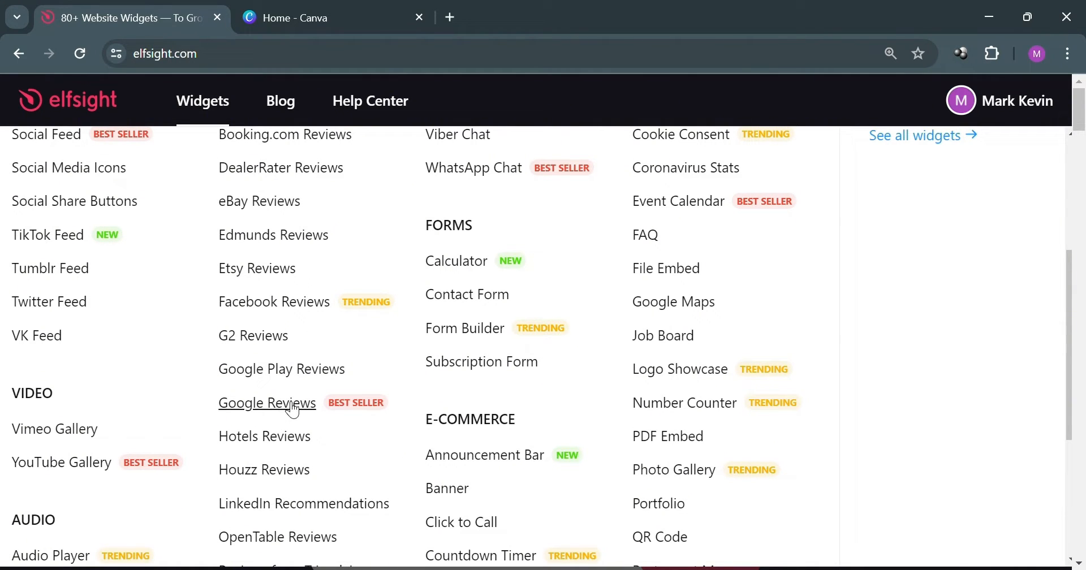
click(298, 406)
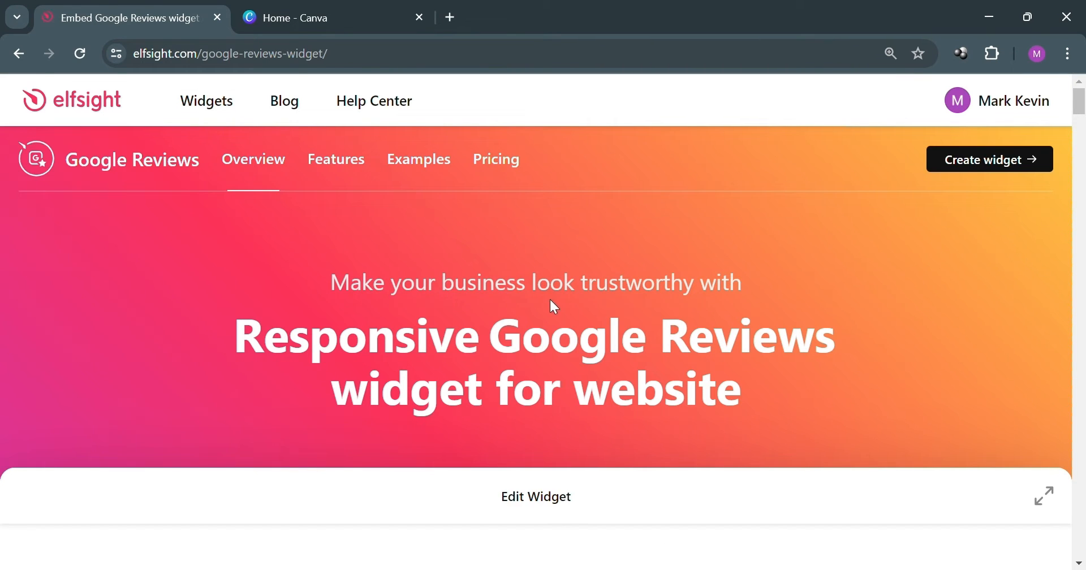
Read through the Google Reviews widget overview, examining its benefits, statistics, special features and usage options
scroll(552, 302, down, 5)
scroll(542, 240, down, 10)
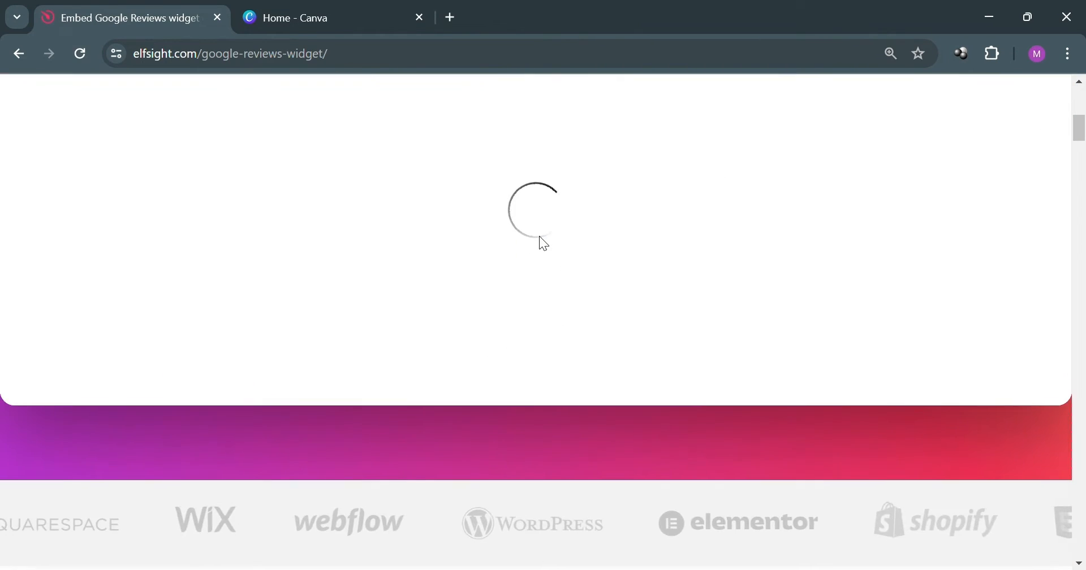
scroll(544, 244, down, 3)
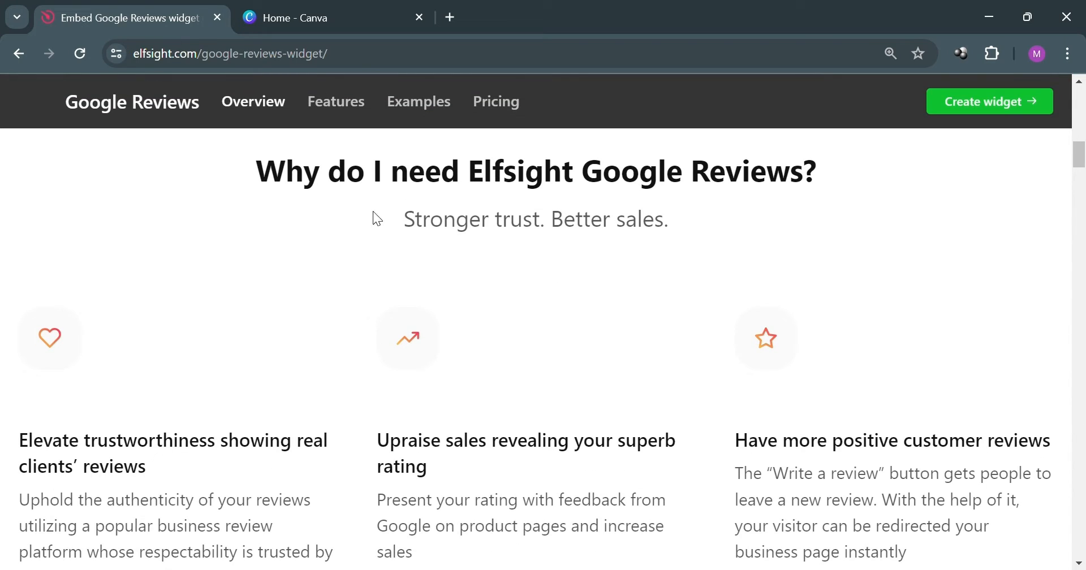
scroll(557, 218, up, 10)
scroll(551, 215, up, 5)
scroll(337, 391, down, 4)
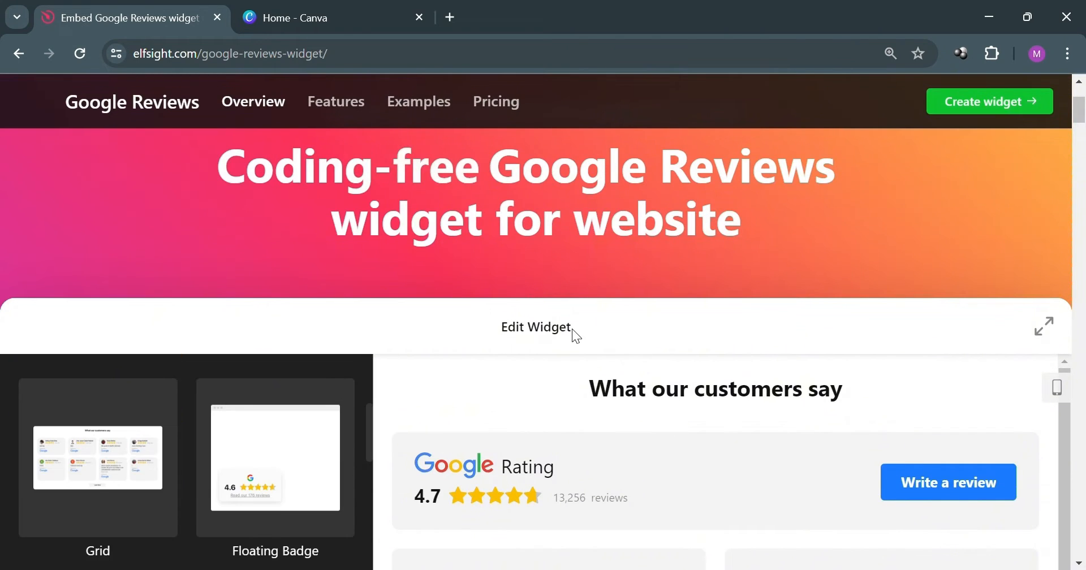
scroll(572, 331, down, 7)
scroll(572, 327, down, 6)
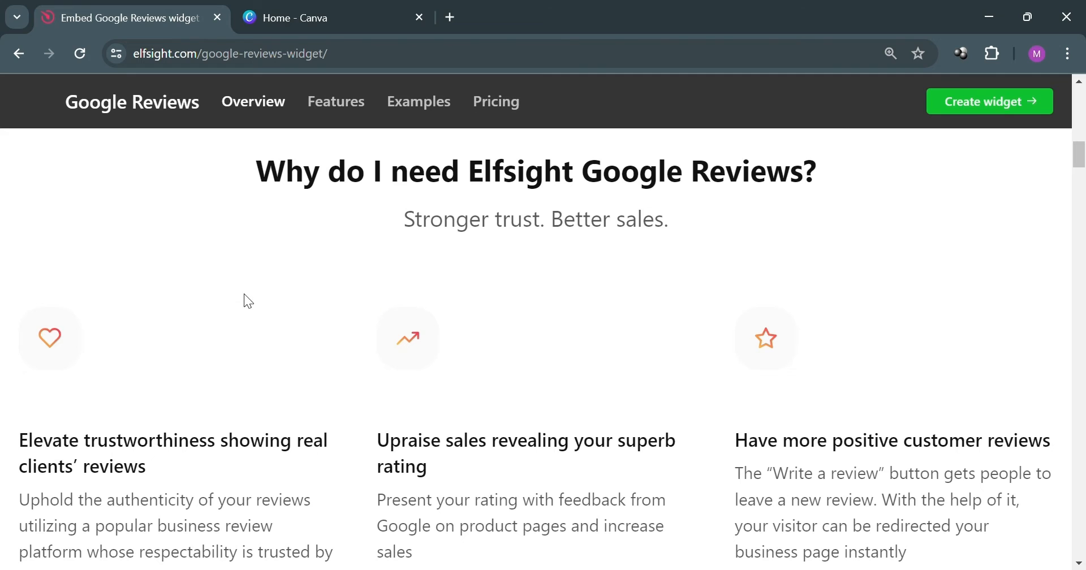
scroll(259, 333, down, 3)
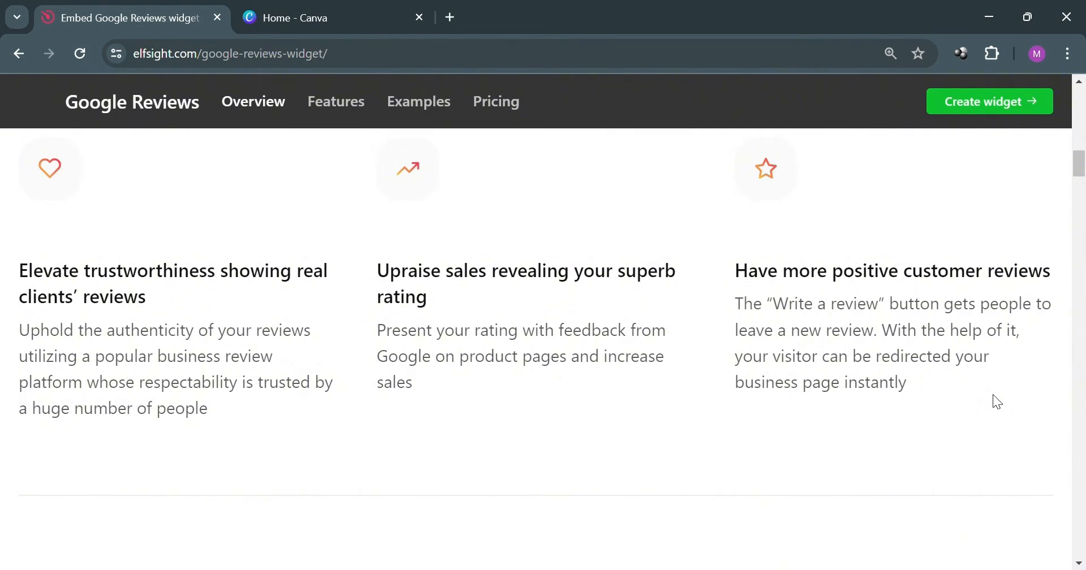
scroll(616, 389, down, 6)
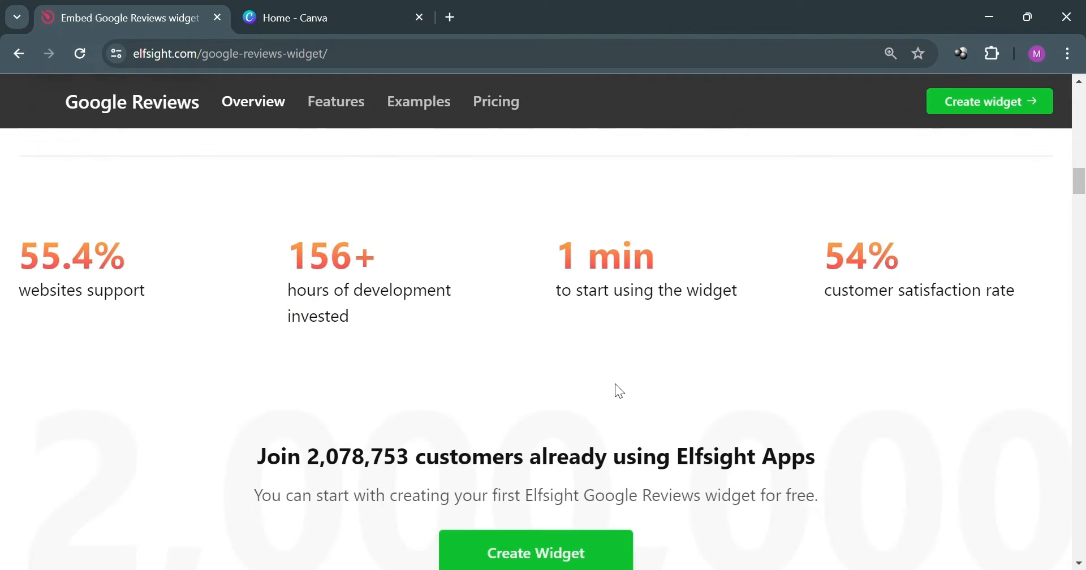
scroll(620, 390, down, 10)
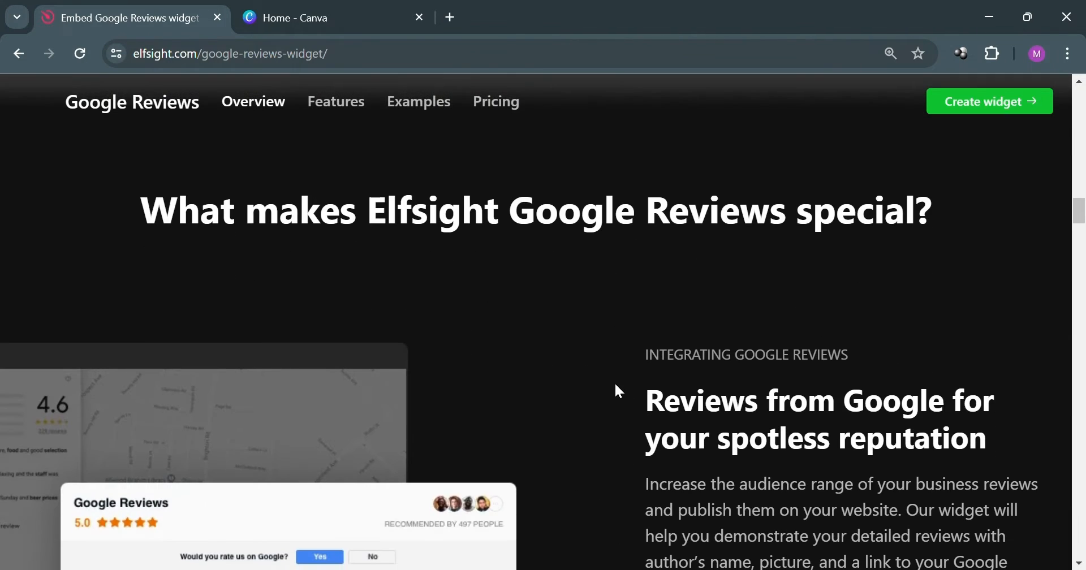
scroll(615, 385, down, 20)
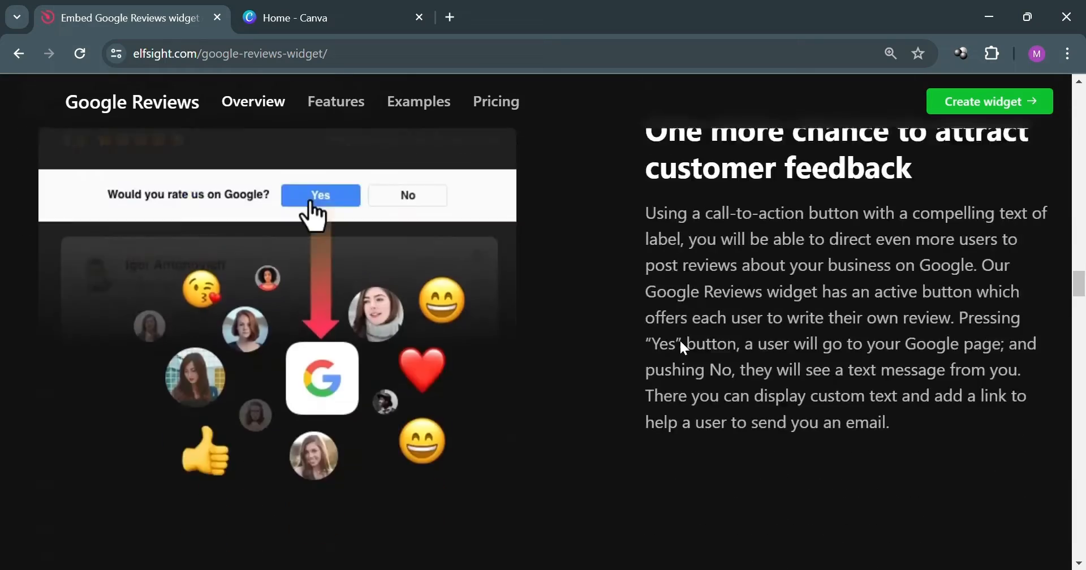
scroll(680, 338, down, 15)
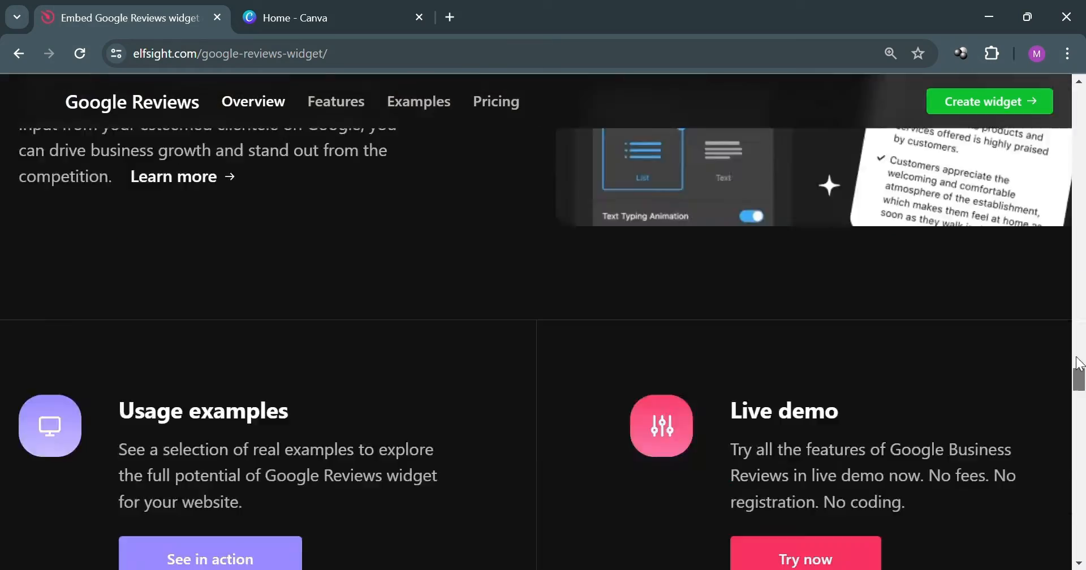
Return to the Edit Widget section and examine the available templates and the Carousel Widget preview
drag(1079, 369, 1074, 113)
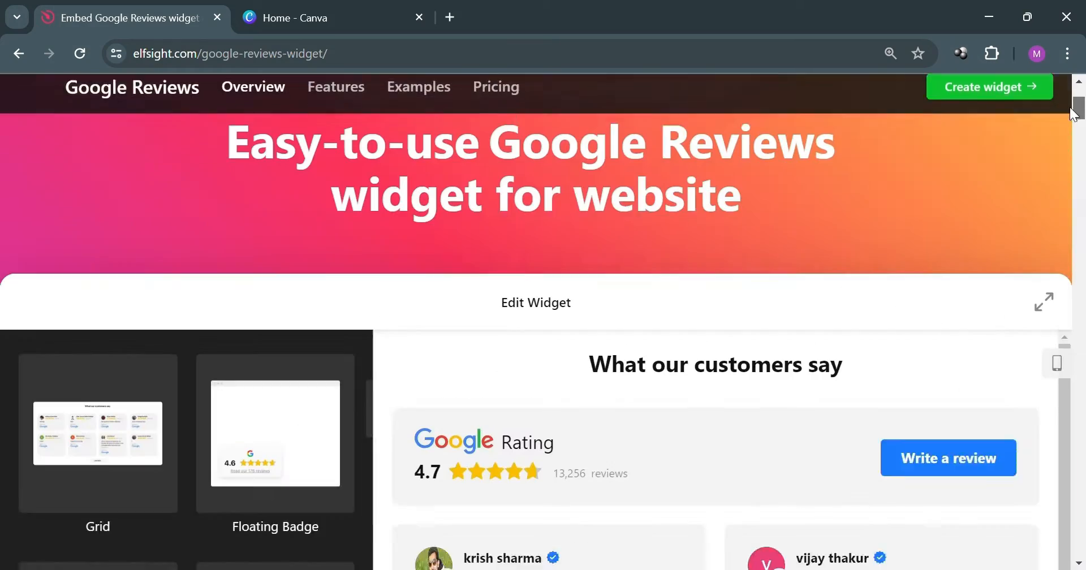
scroll(467, 462, down, 3)
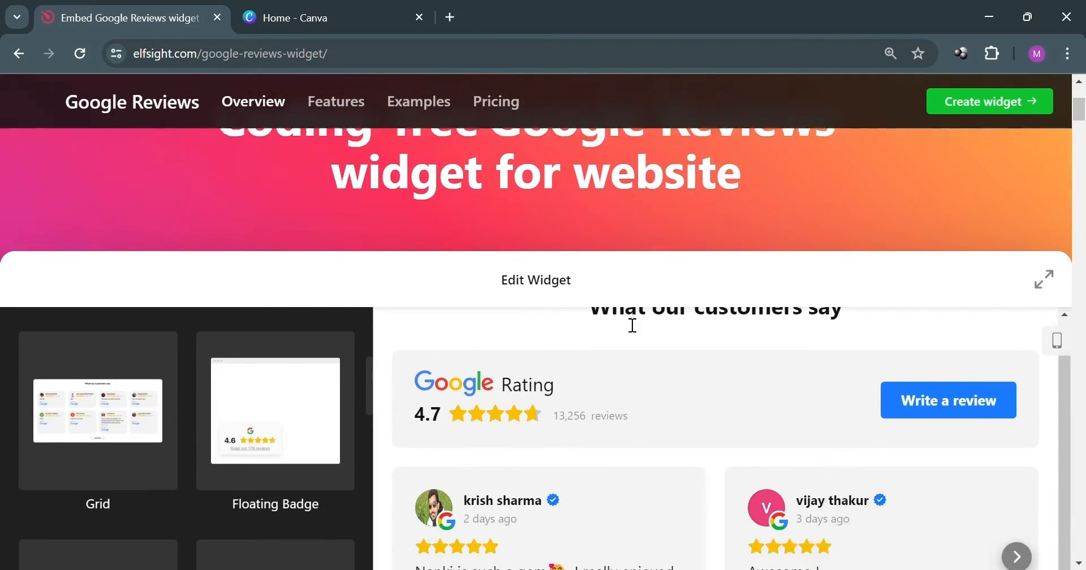
scroll(625, 320, down, 2)
scroll(220, 381, up, 8)
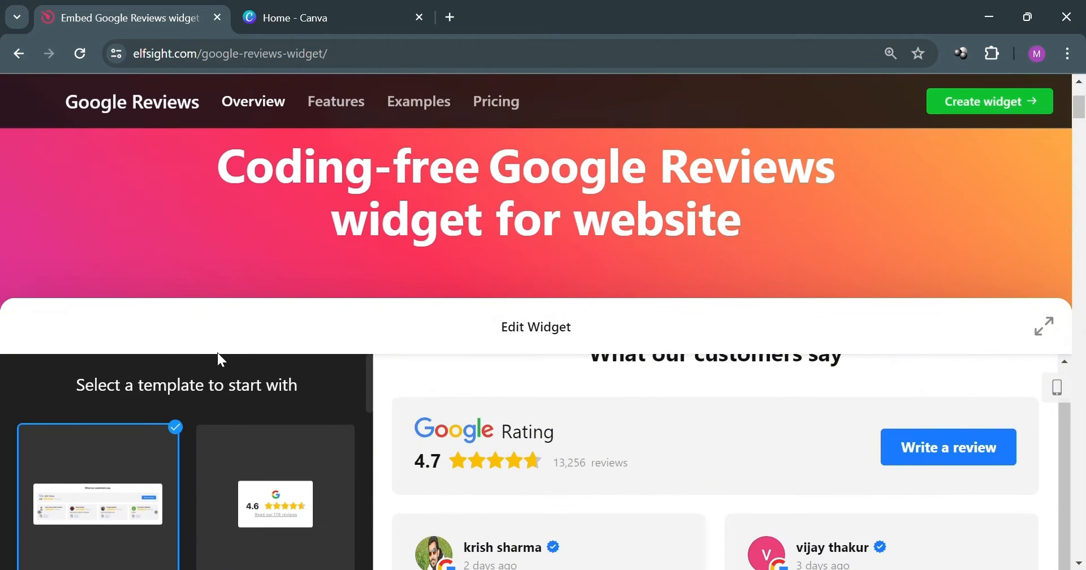
scroll(227, 391, down, 2)
scroll(235, 385, up, 2)
scroll(464, 238, down, 3)
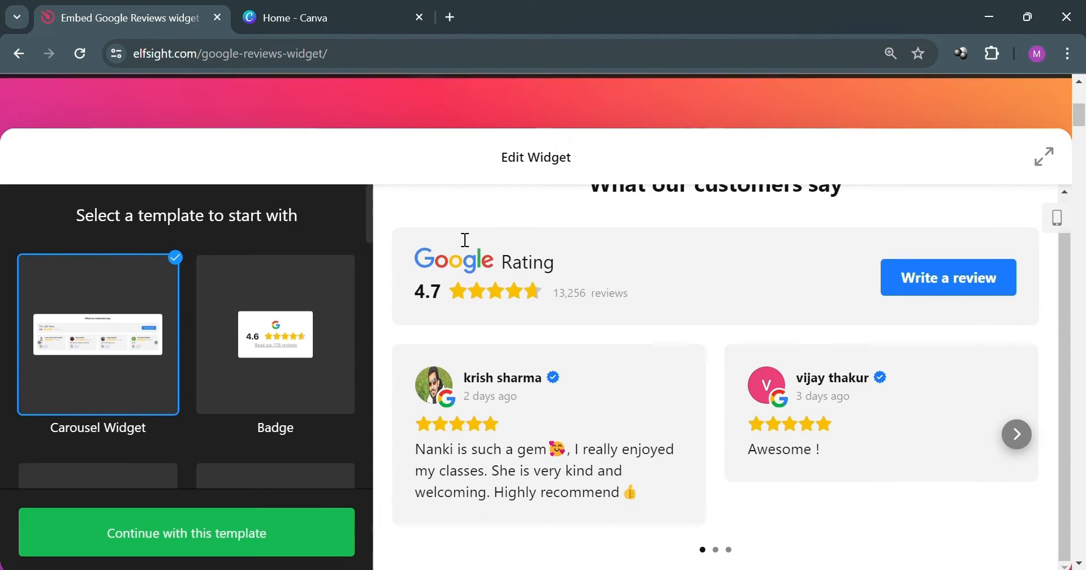
scroll(220, 375, down, 2)
scroll(108, 336, up, 1)
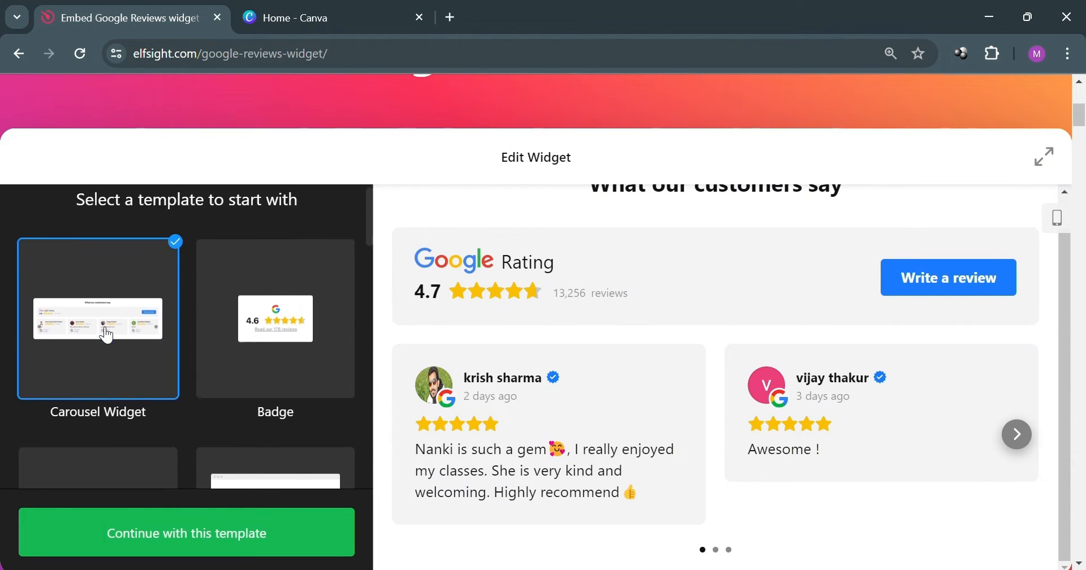
scroll(108, 336, up, 1)
scroll(688, 338, down, 7)
scroll(929, 324, up, 6)
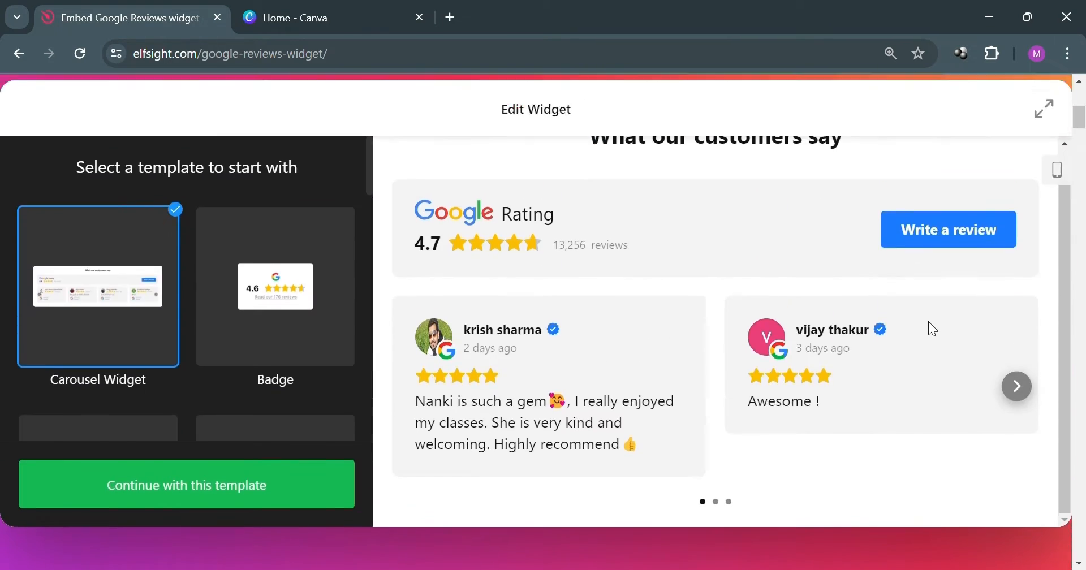
Preview the Badge template in the widget editor and switch the selection to the Grid template
scroll(934, 330, up, 2)
scroll(640, 461, down, 2)
click(300, 357)
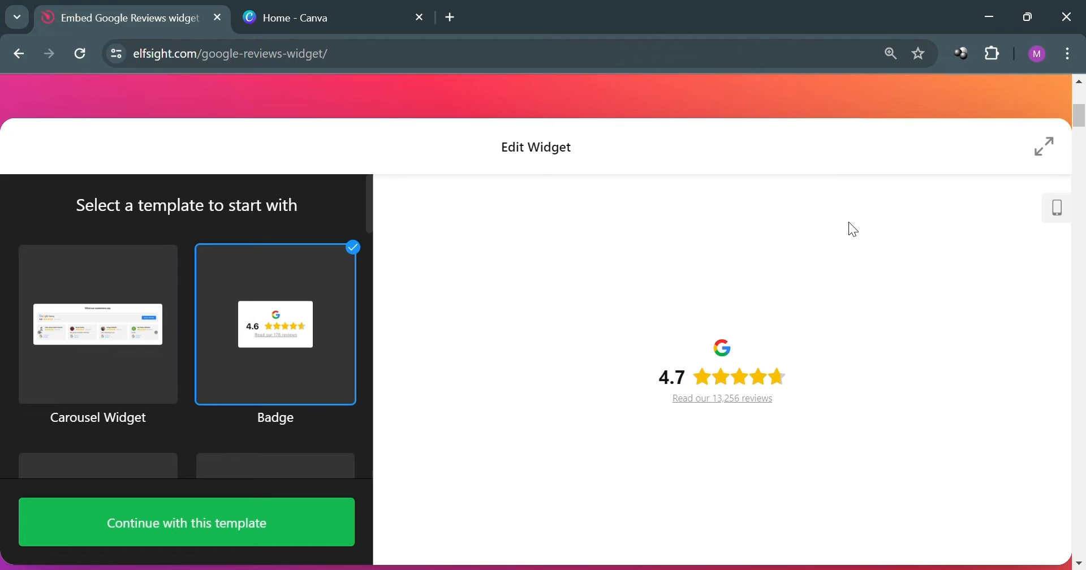
scroll(100, 390, down, 3)
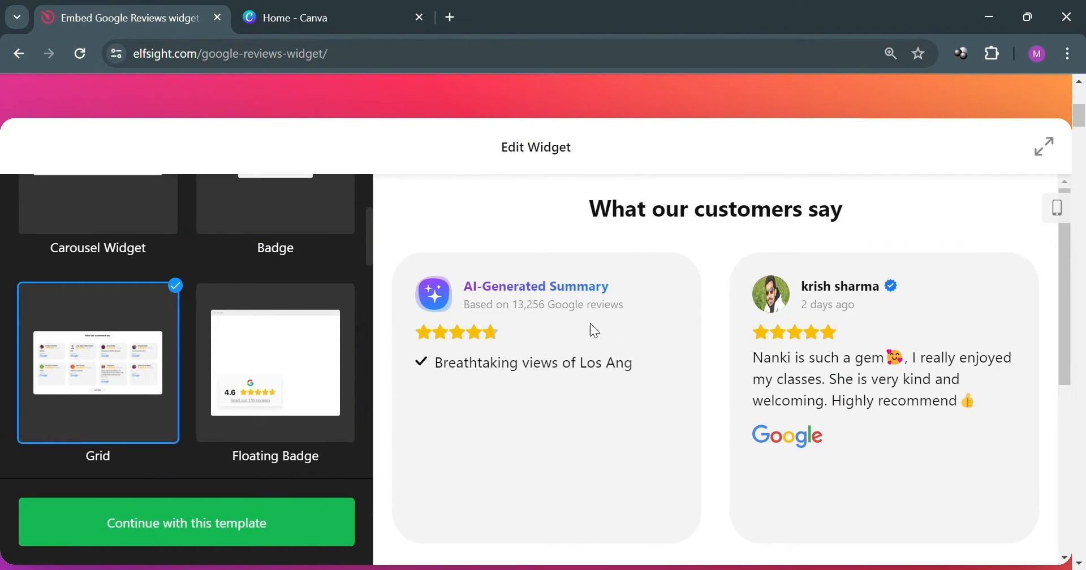
Preview the Floating Badge and Simple Carousel templates in the widget editor, advancing through the carousel's review slides
drag(1065, 283, 1027, 278)
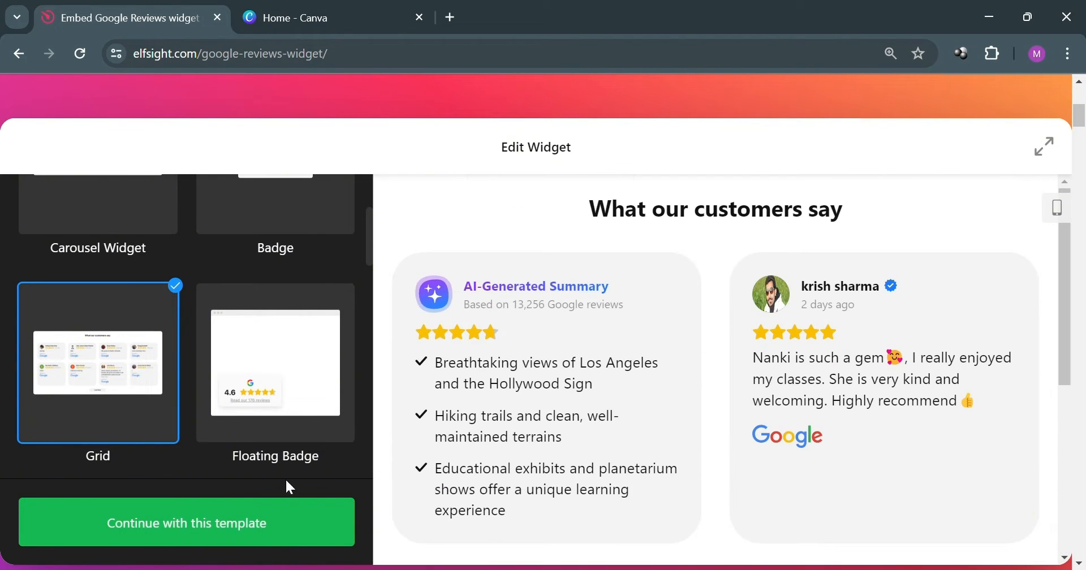
click(259, 379)
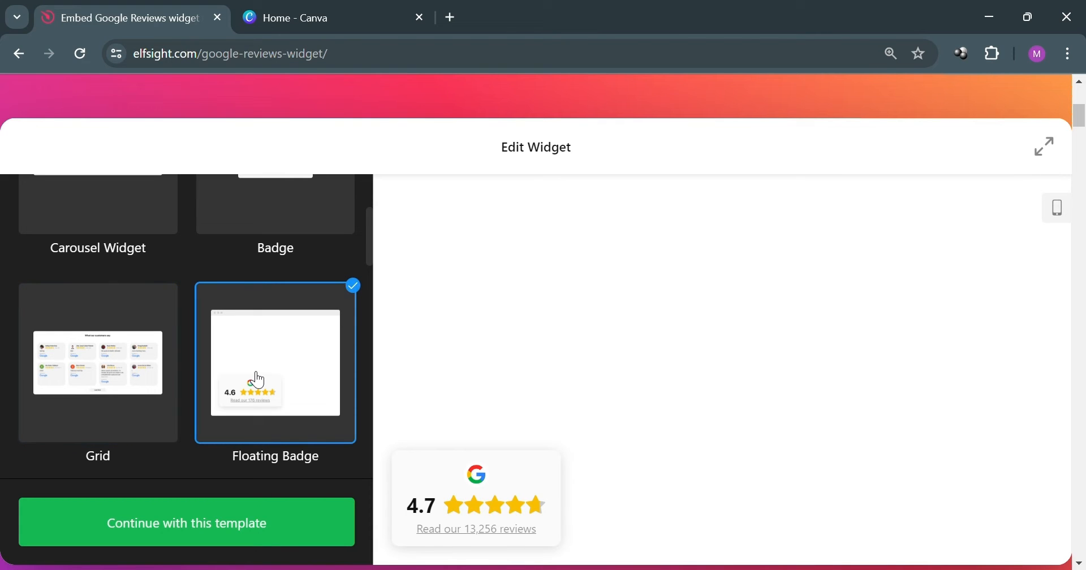
scroll(303, 380, down, 6)
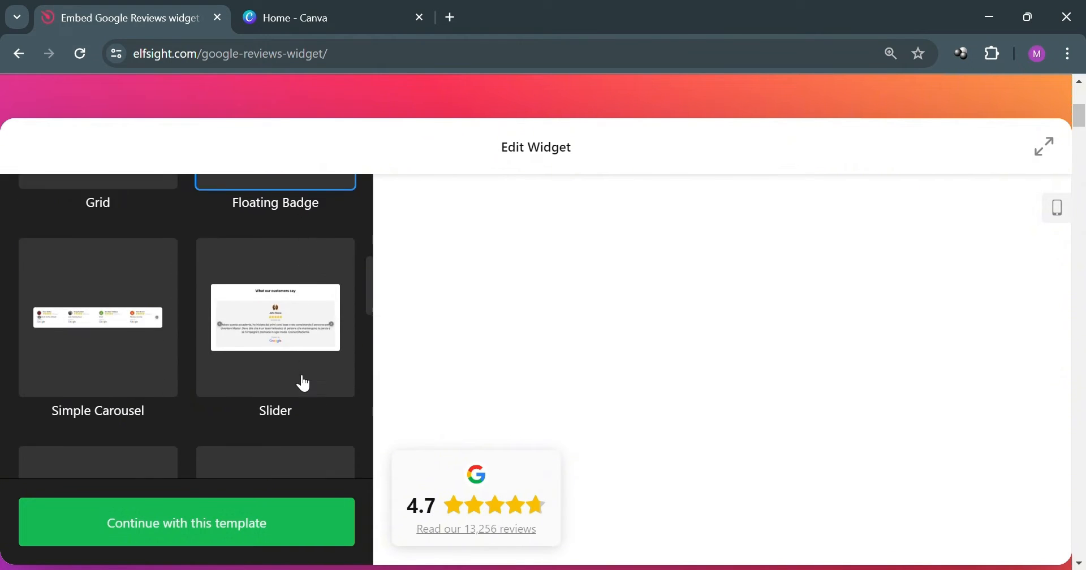
click(126, 309)
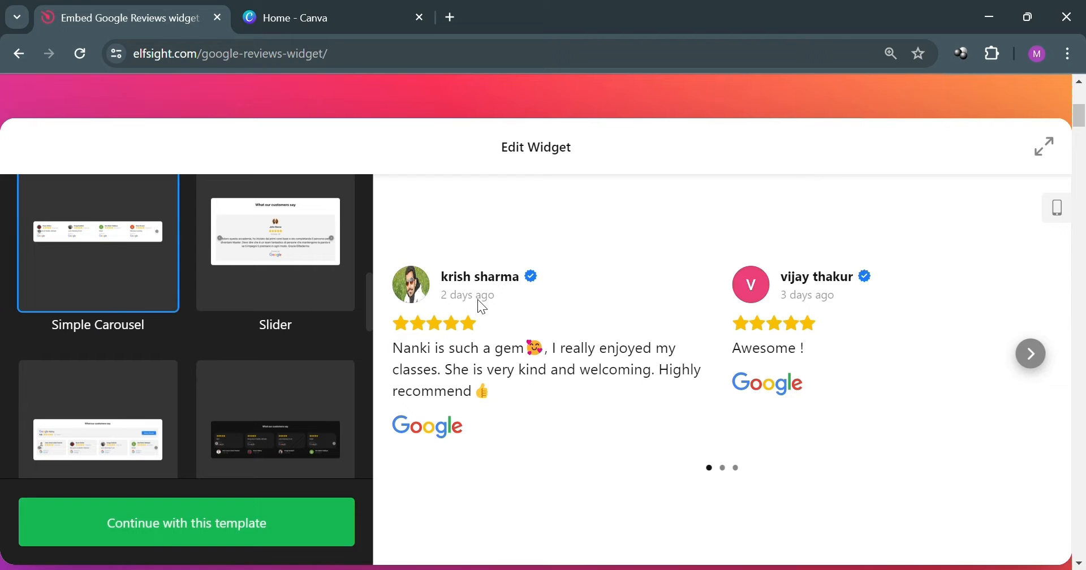
click(1033, 356)
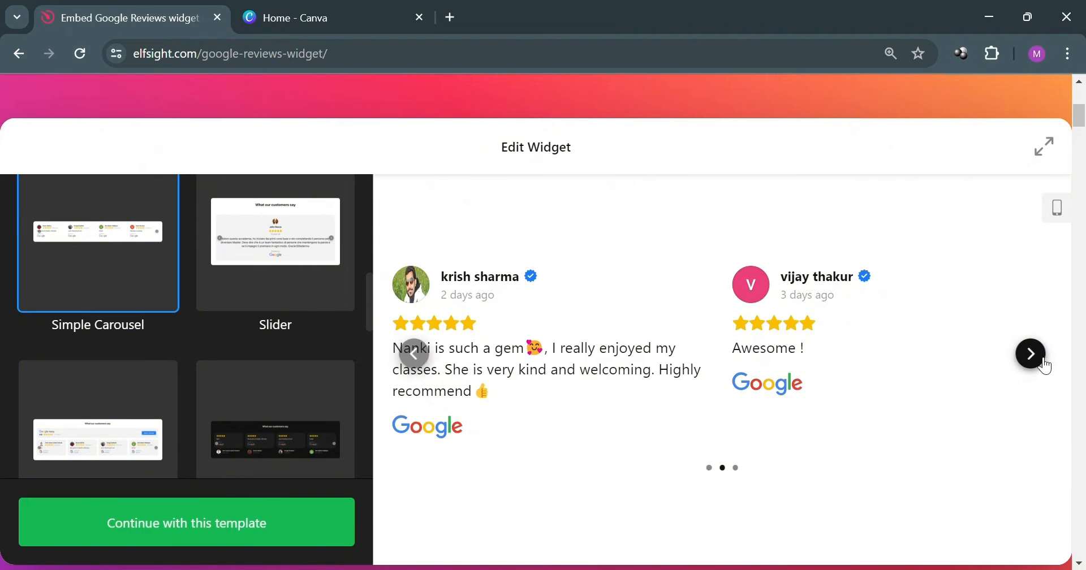
click(1035, 359)
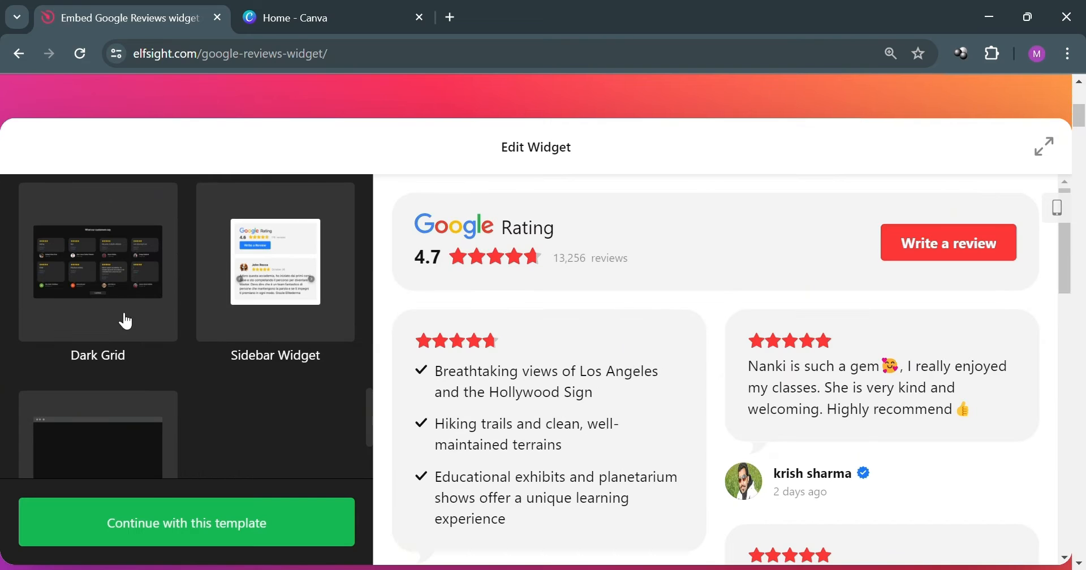
Compare the remaining templates and continue with the Masonry template
scroll(230, 354, down, 3)
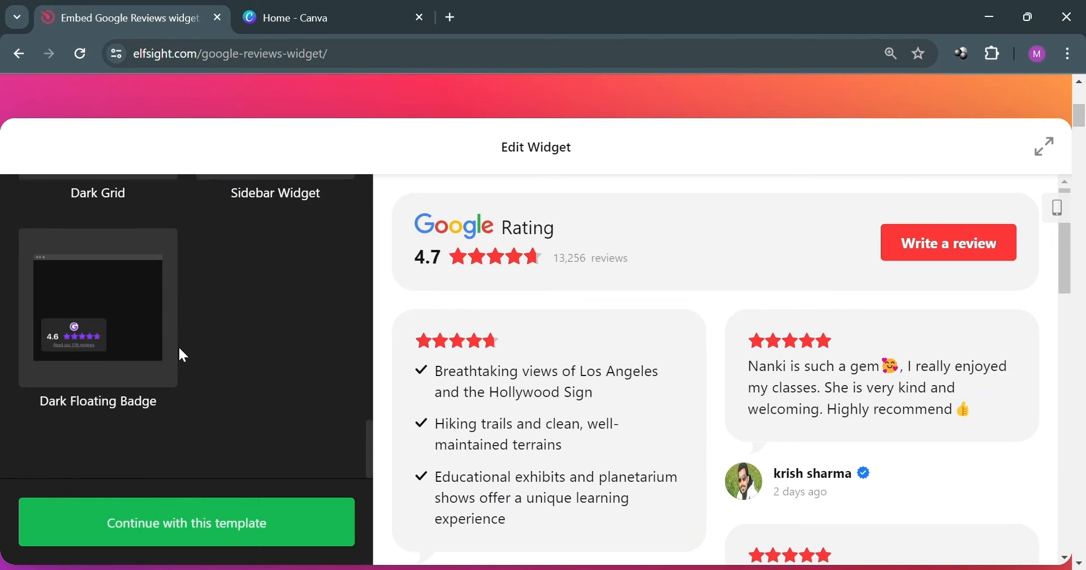
scroll(117, 360, up, 6)
scroll(117, 360, up, 2)
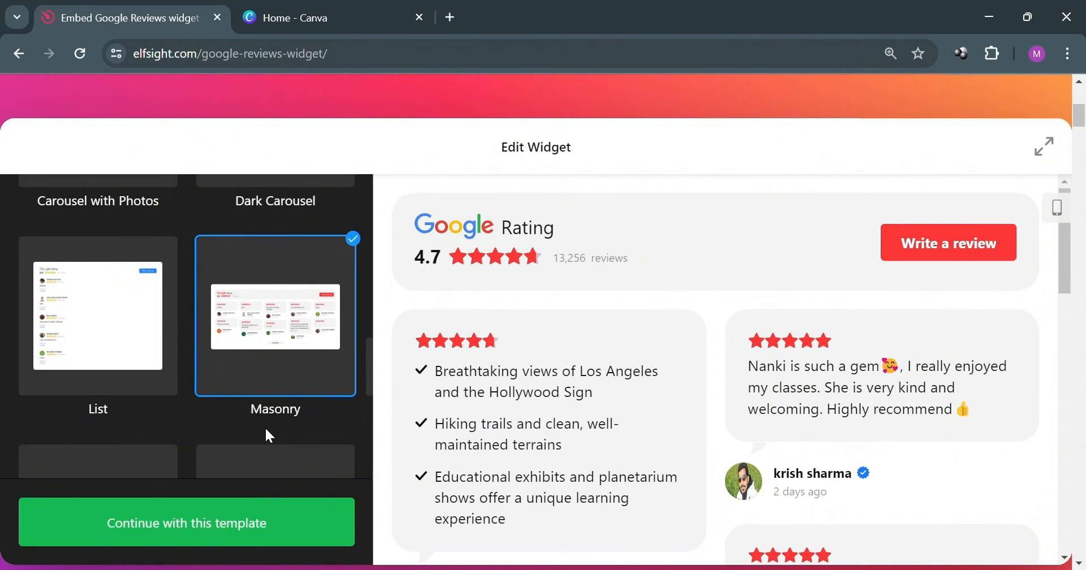
click(286, 526)
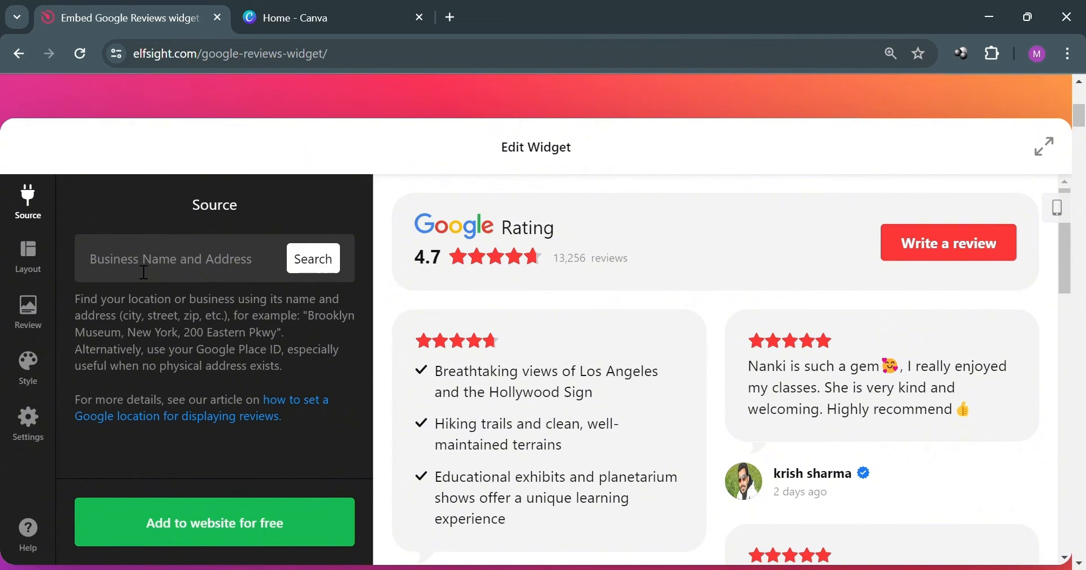
Search for the business "barbers hood" and set the Hood Barbers listing as the widget's review source
click(226, 269)
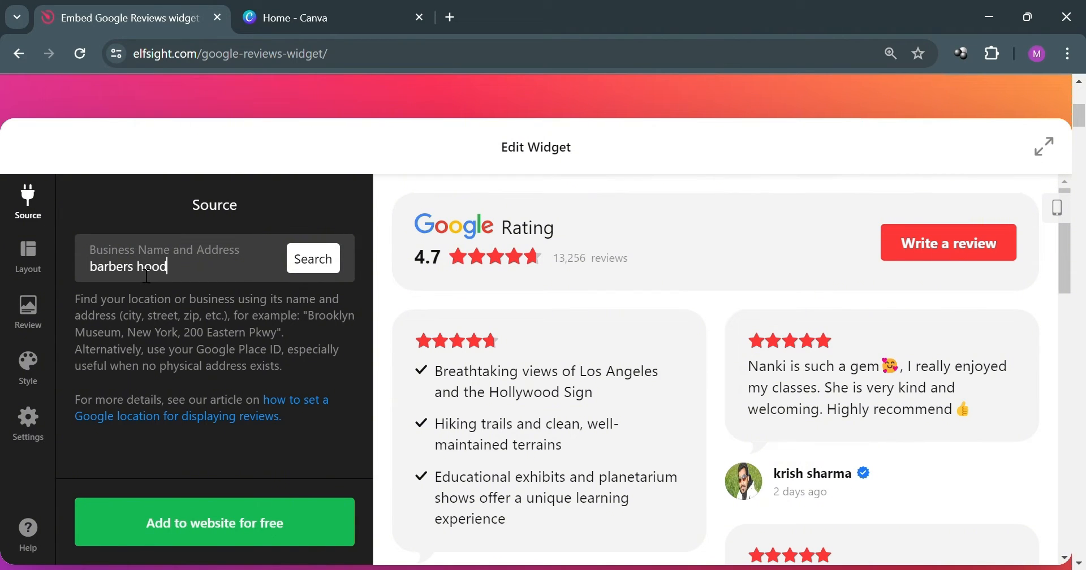
click(316, 256)
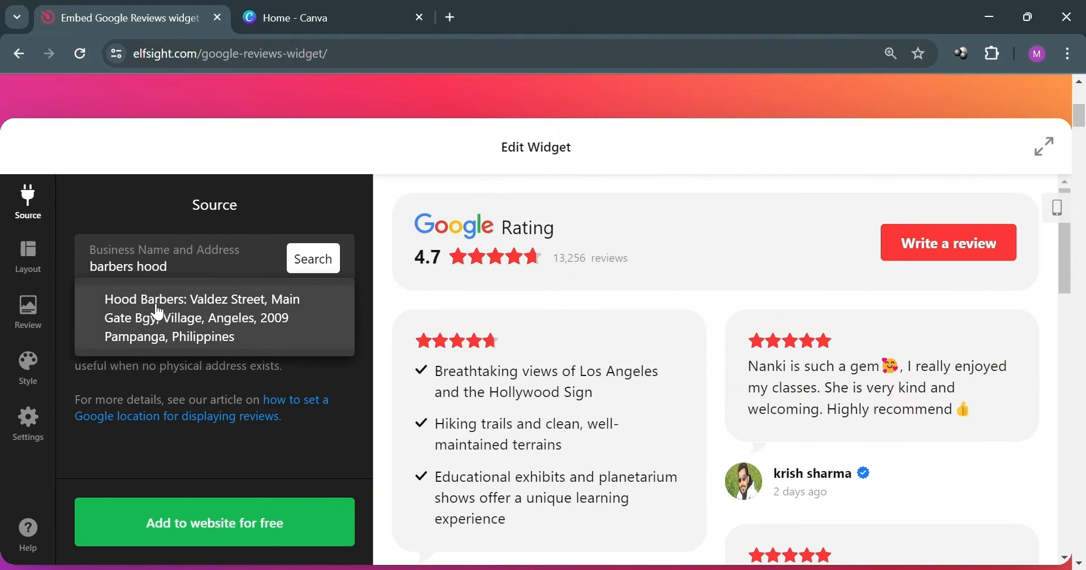
click(197, 339)
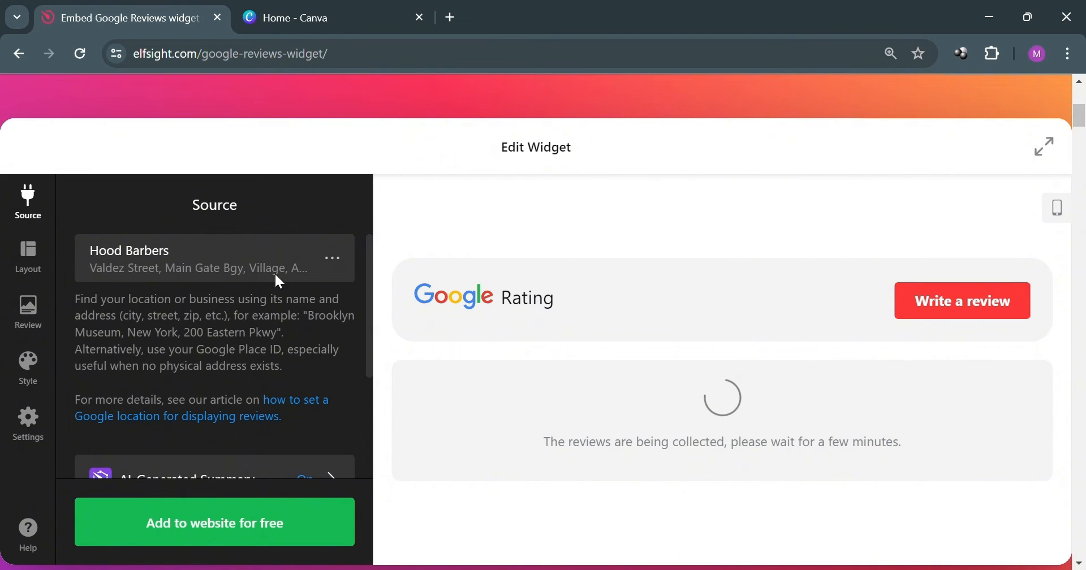
Examine the AI summary, filter and sorting options of the source and the collected reviews in the preview
scroll(291, 280, down, 3)
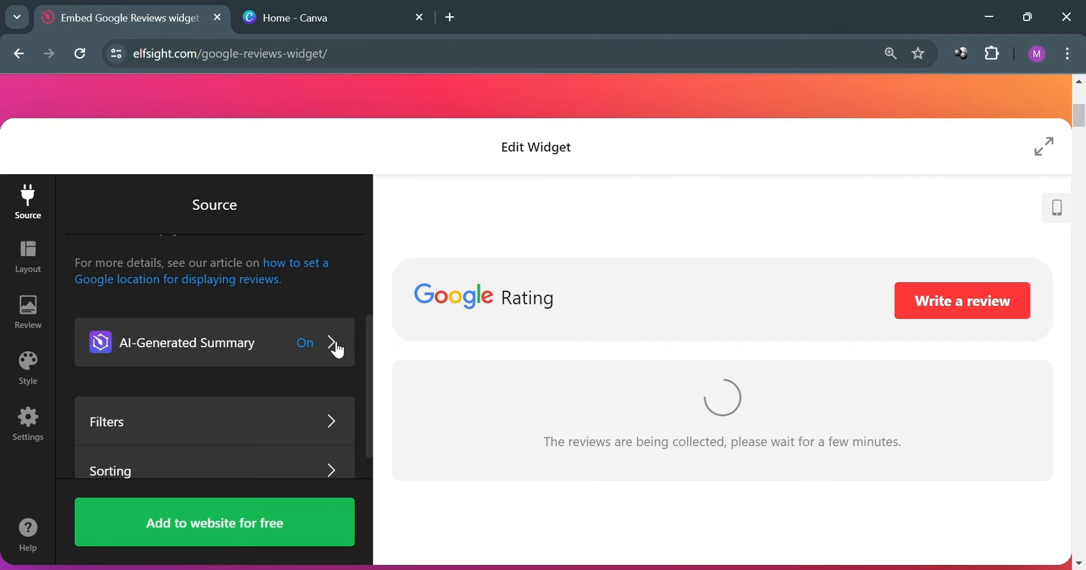
scroll(339, 351, down, 3)
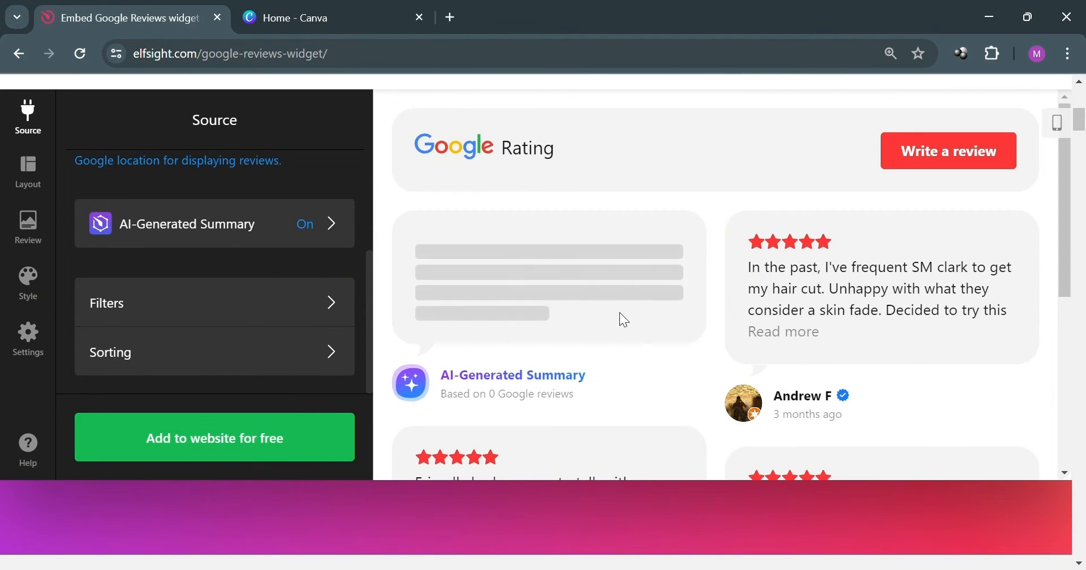
scroll(846, 289, down, 3)
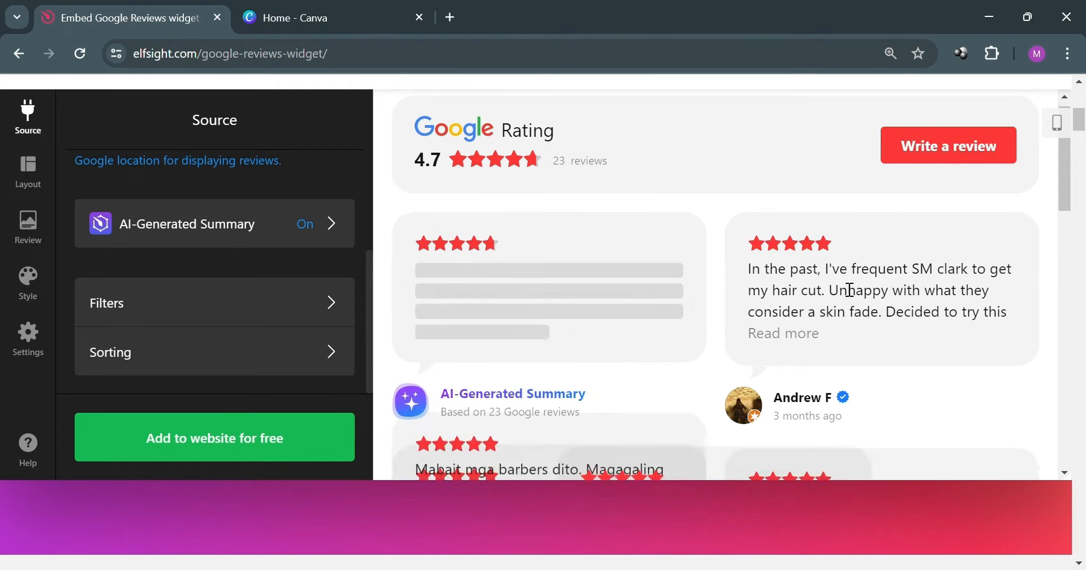
scroll(496, 334, down, 2)
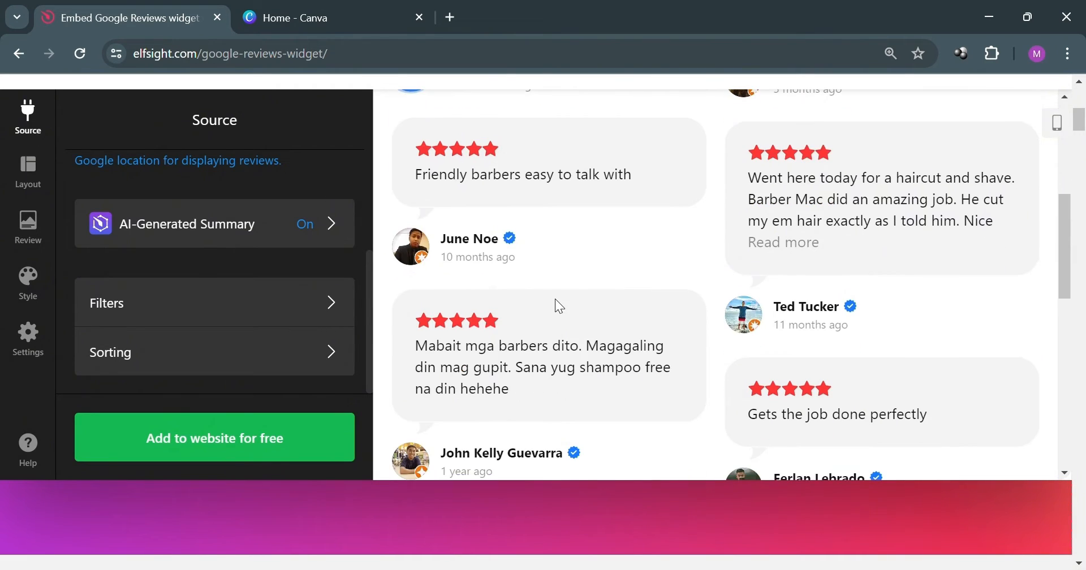
scroll(523, 313, up, 1)
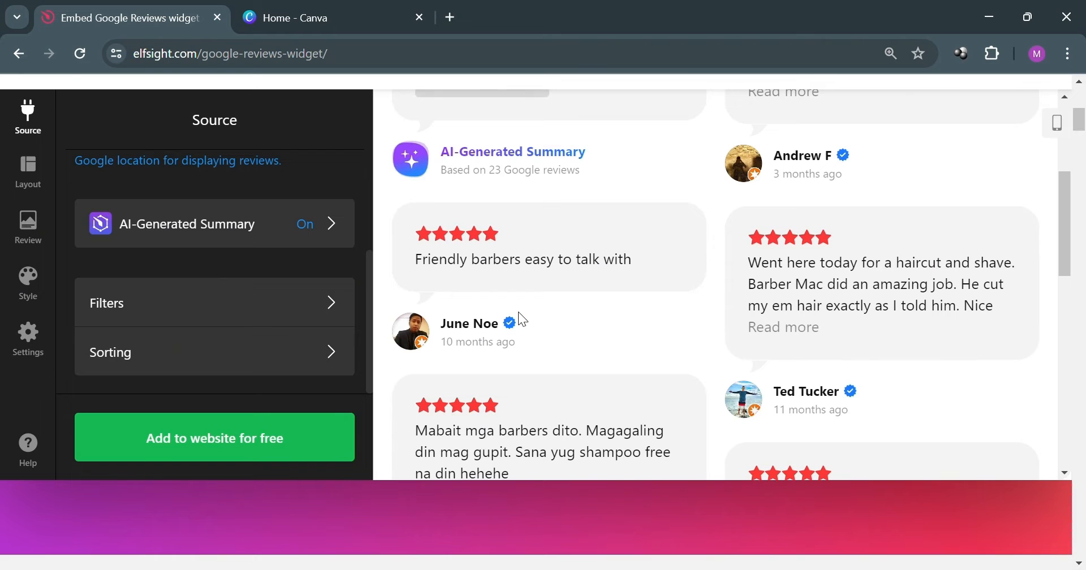
scroll(425, 282, up, 2)
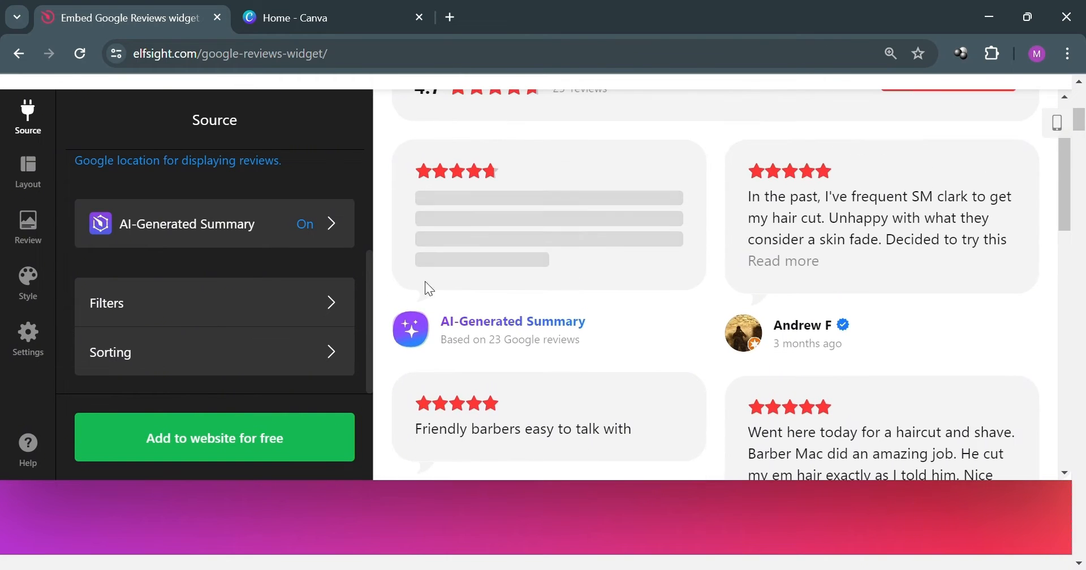
Open the review filters and examine the minimum rating choices and the other filter settings
click(331, 303)
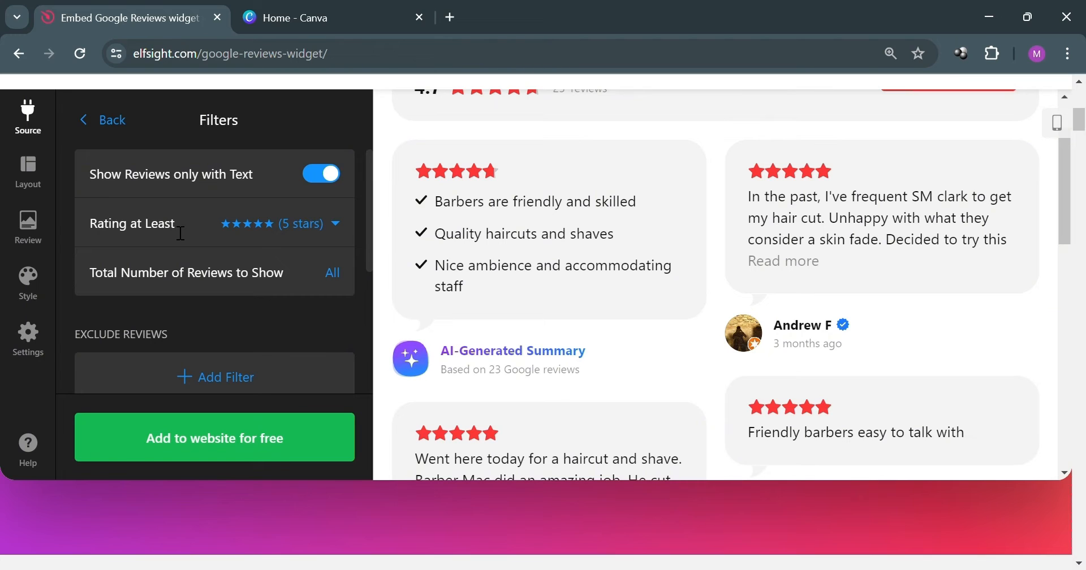
click(340, 225)
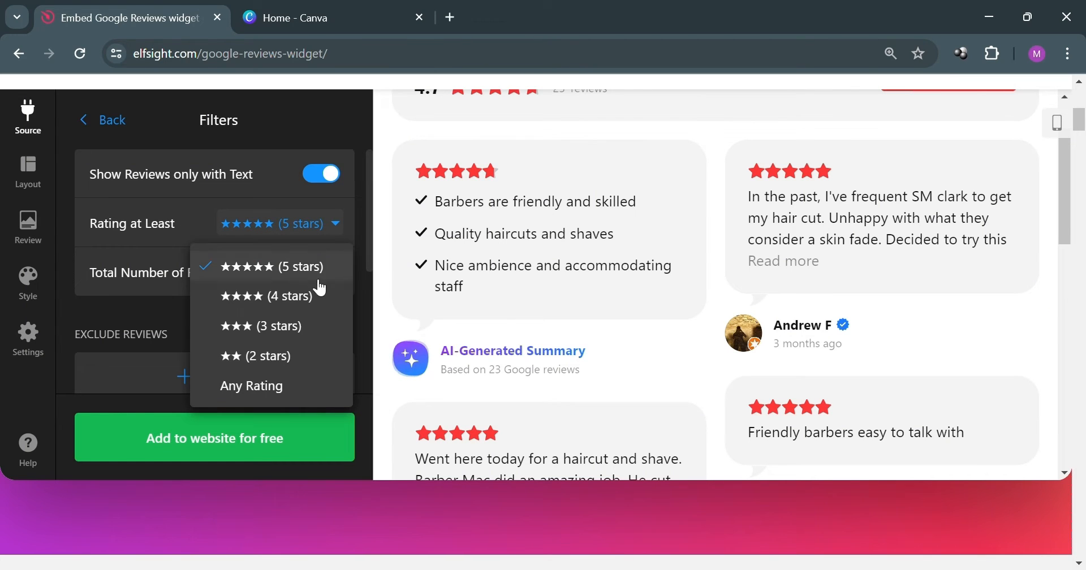
click(167, 309)
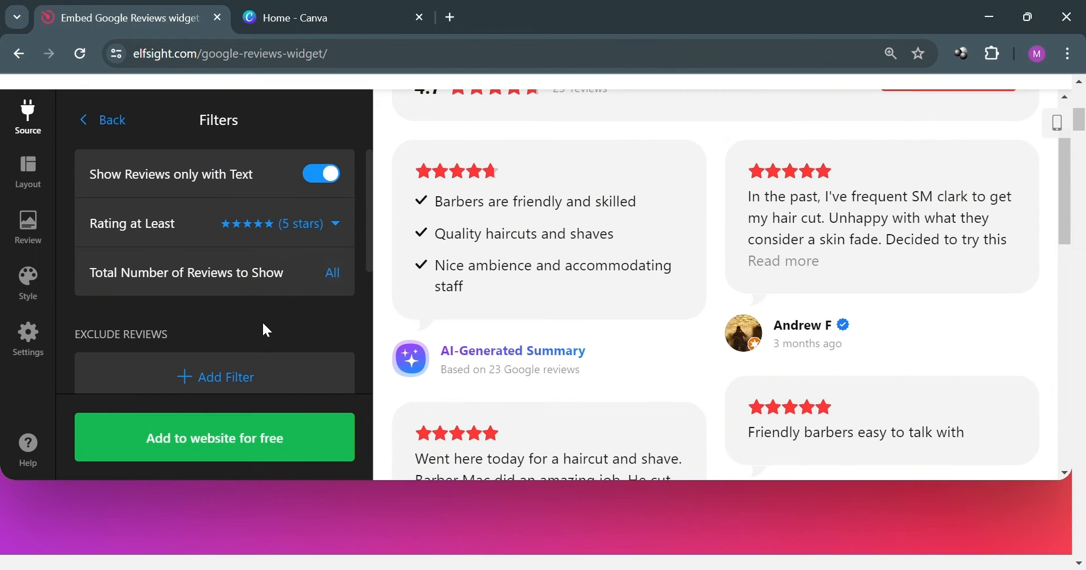
scroll(263, 321, down, 2)
scroll(252, 315, up, 1)
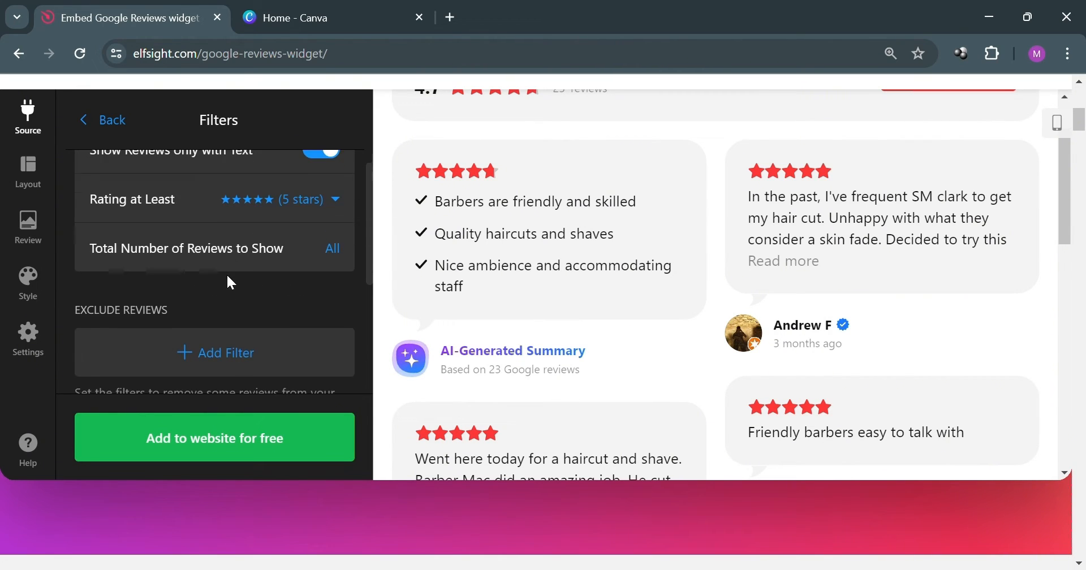
Try adding reviewer name or keyword entries to the exclude and include review filters
click(227, 358)
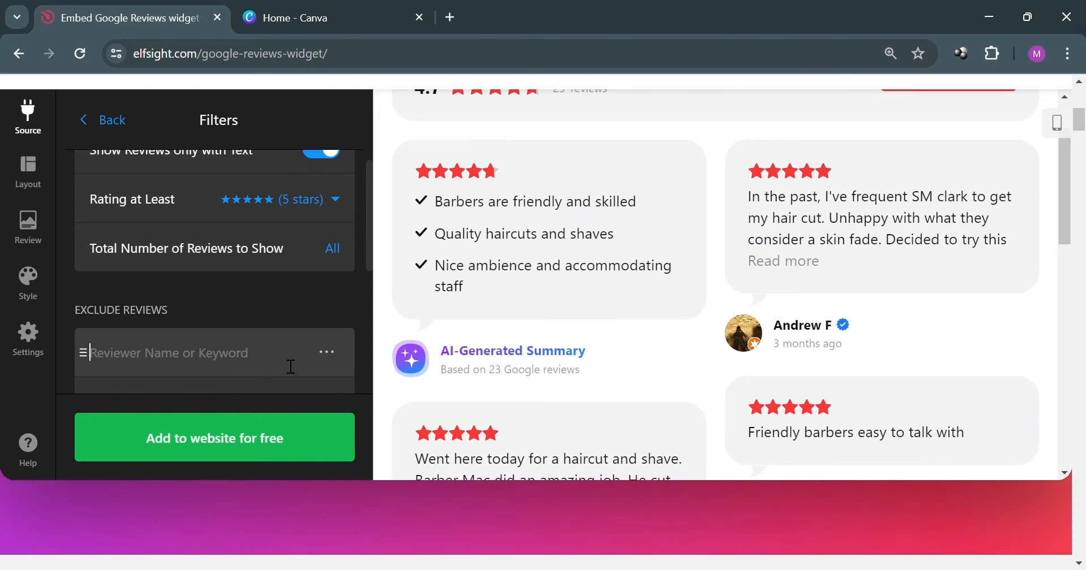
scroll(285, 313, down, 5)
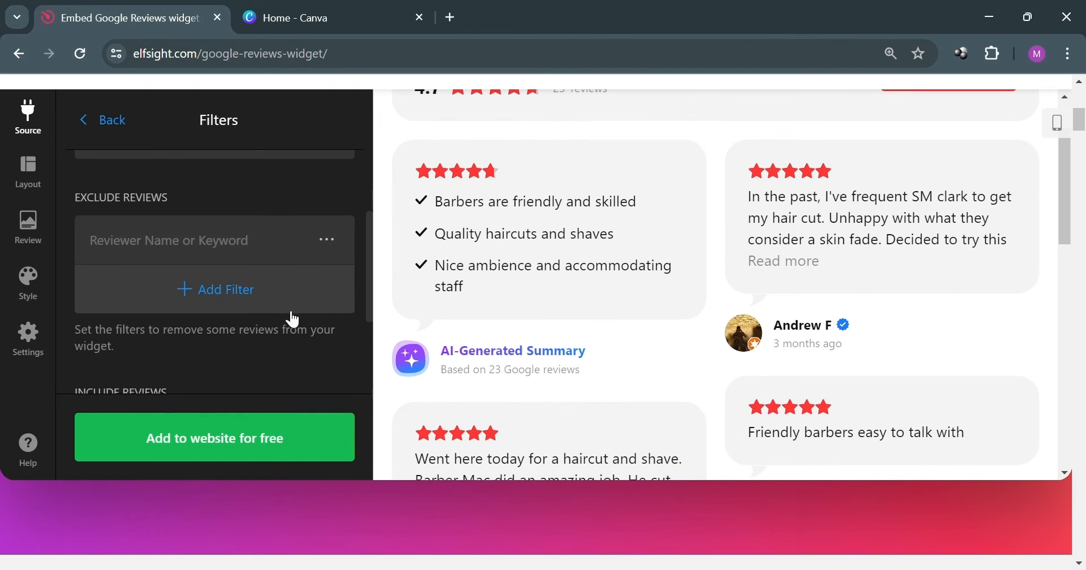
scroll(282, 315, down, 5)
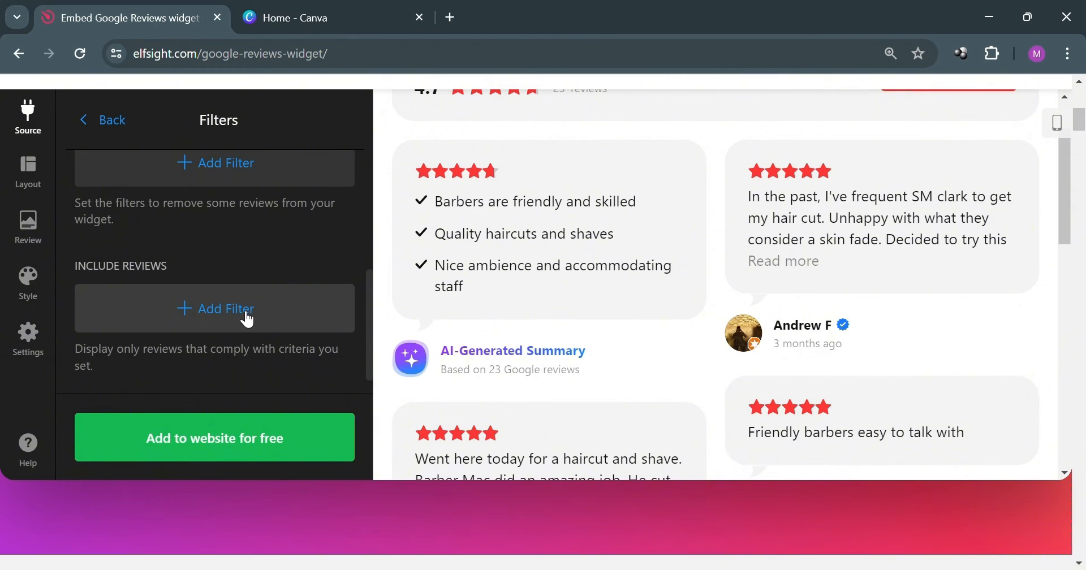
click(246, 317)
click(237, 359)
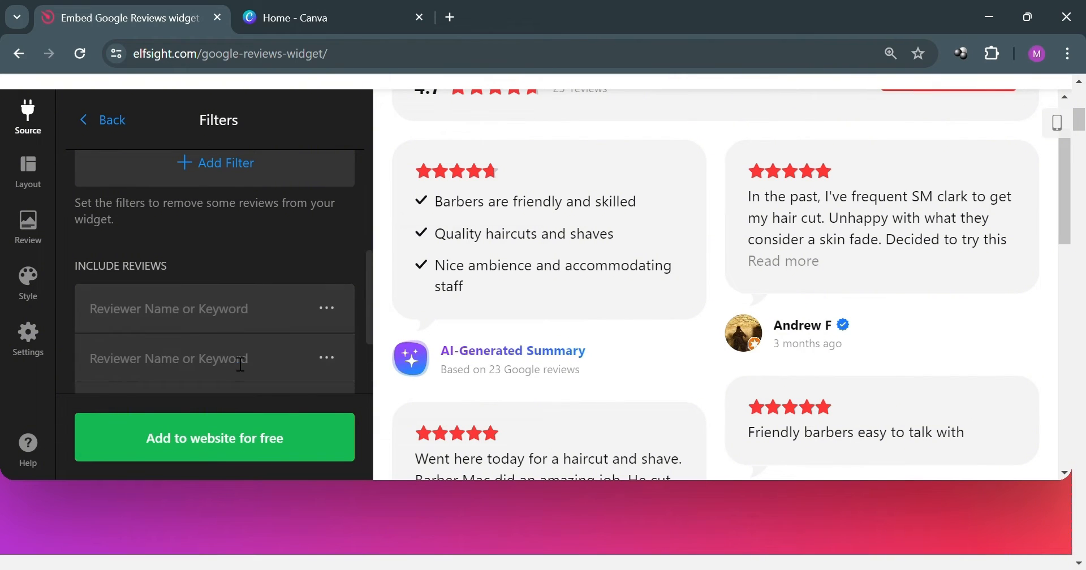
scroll(309, 273, down, 1)
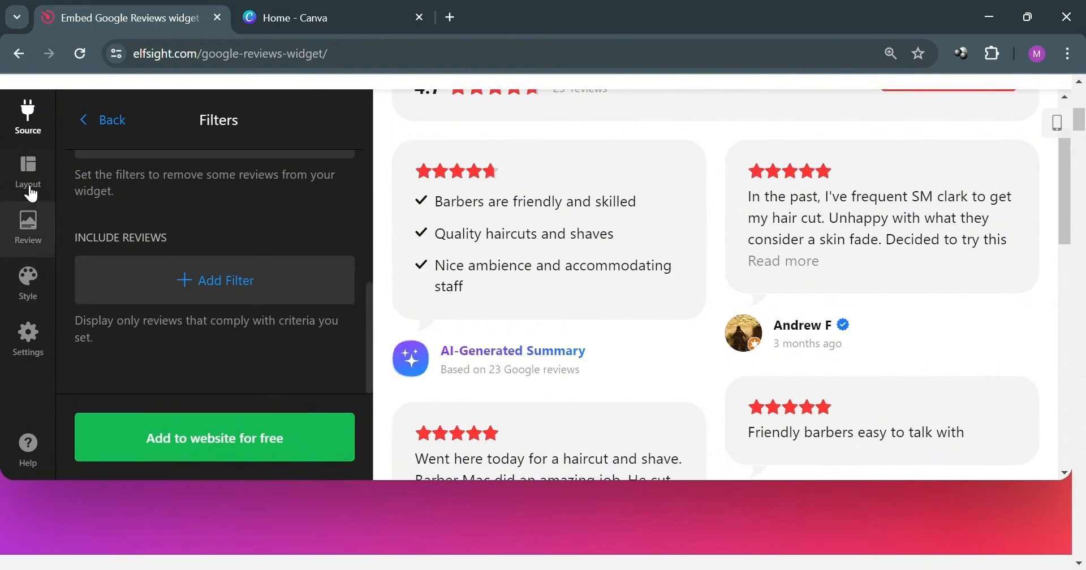
Change the widget's layout from Masonry to Grid and check the reviews in the preview
click(34, 177)
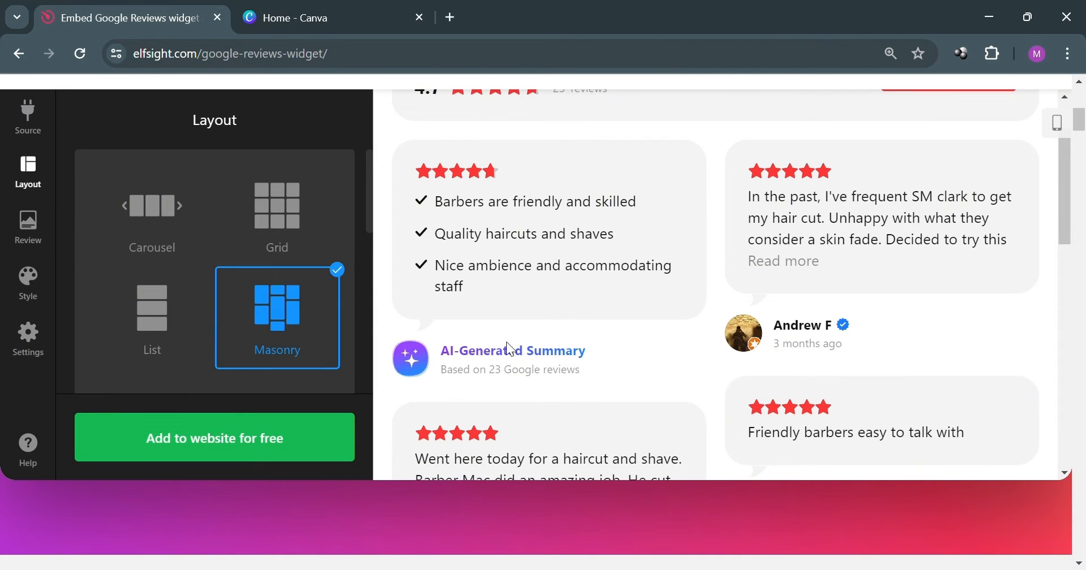
scroll(644, 340, up, 2)
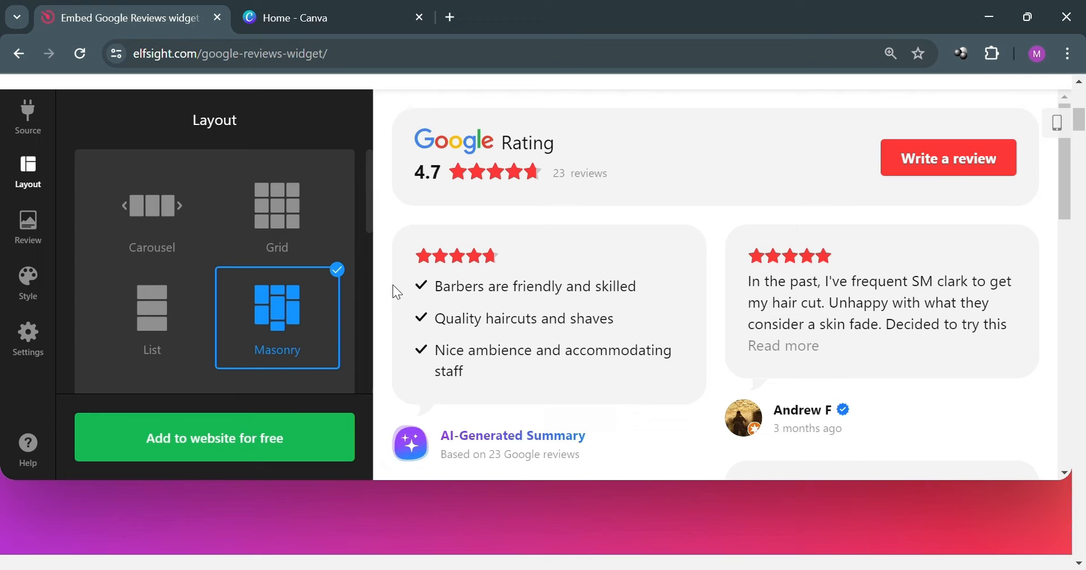
click(301, 240)
scroll(806, 334, down, 5)
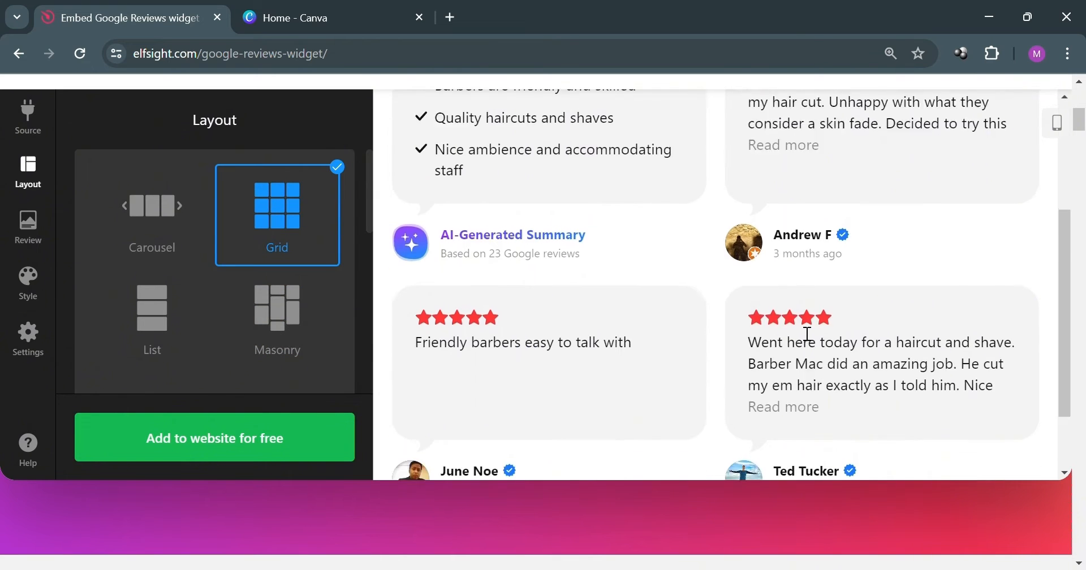
scroll(594, 334, up, 4)
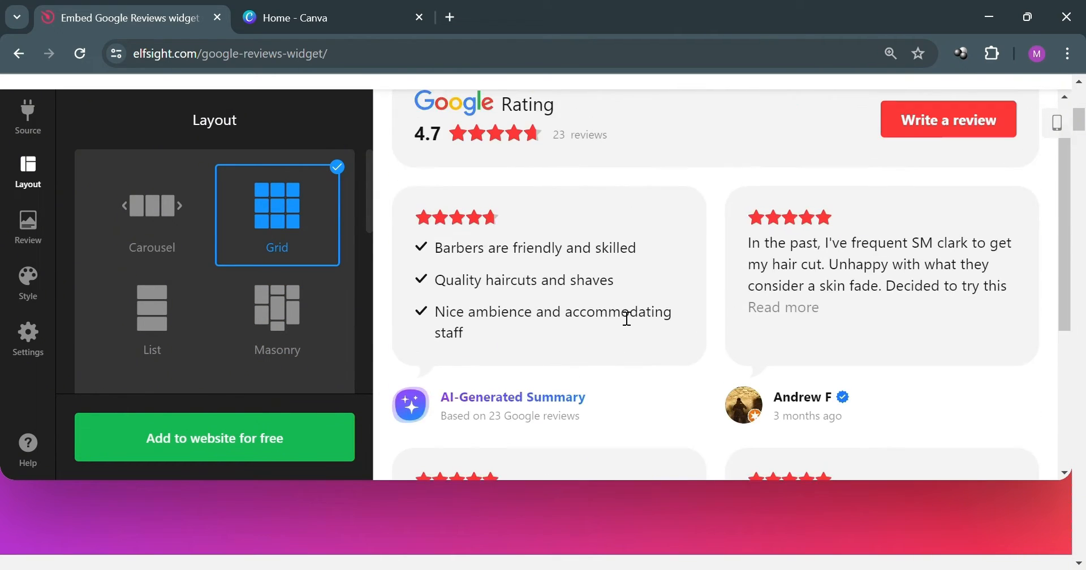
scroll(650, 309, down, 4)
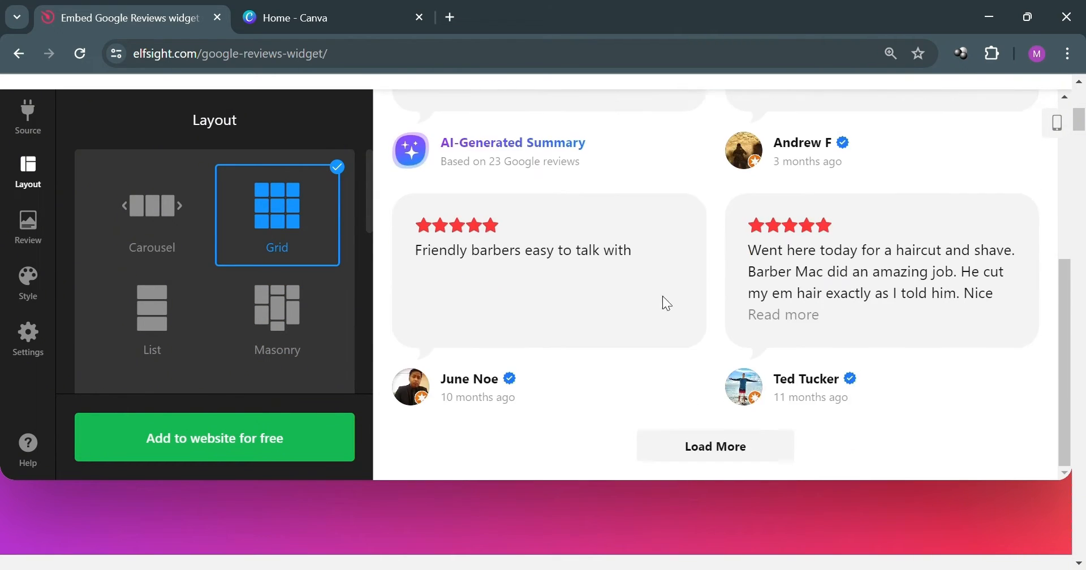
Change the review style to the one with reviewer details above the star rating, and open the Style settings
click(28, 226)
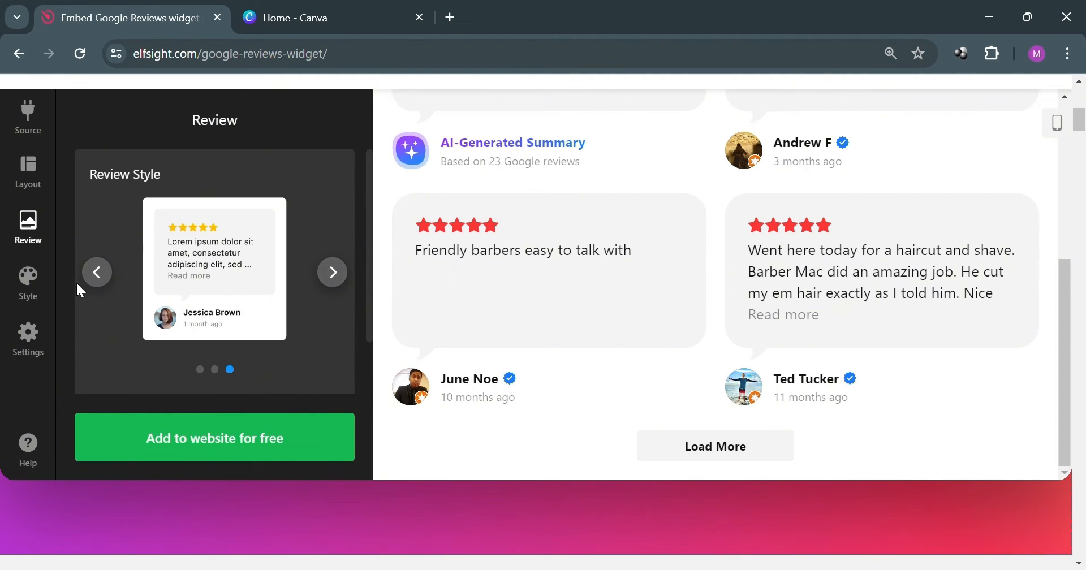
click(95, 279)
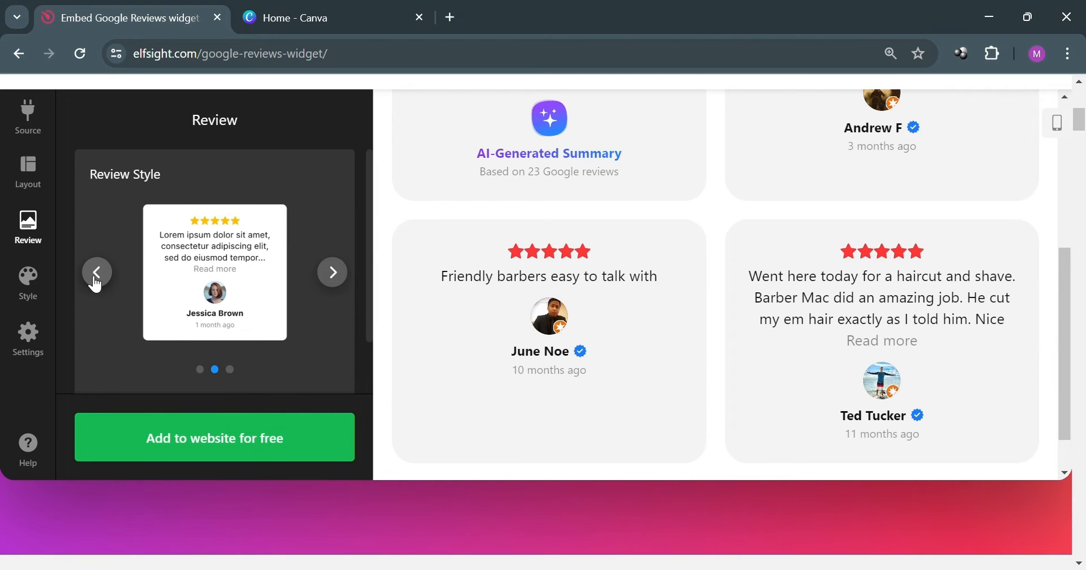
click(28, 282)
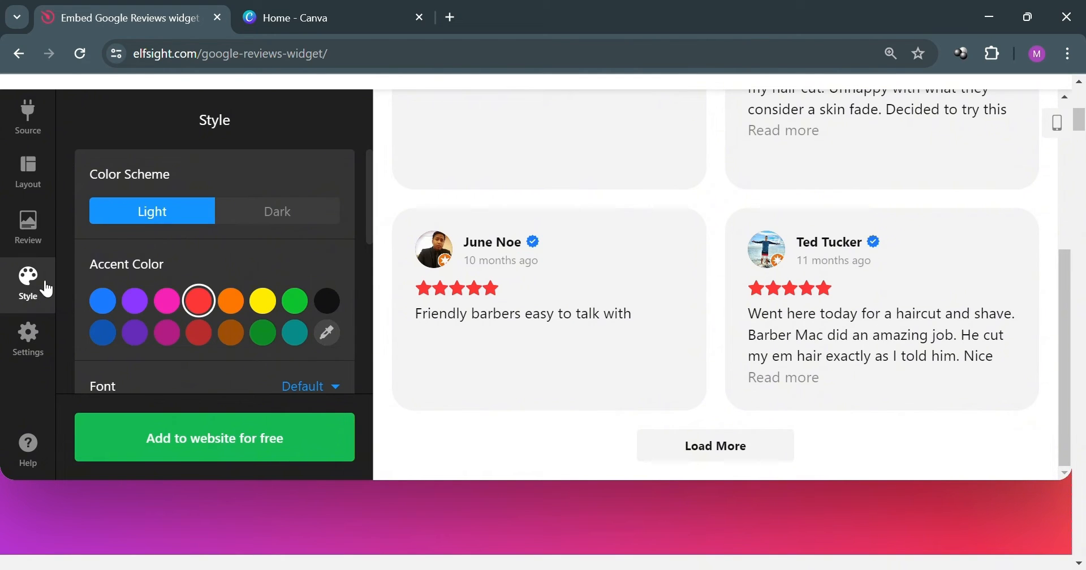
Set the widget's accent color to bright blue and keep the Light color scheme after trying Dark
click(135, 302)
click(229, 303)
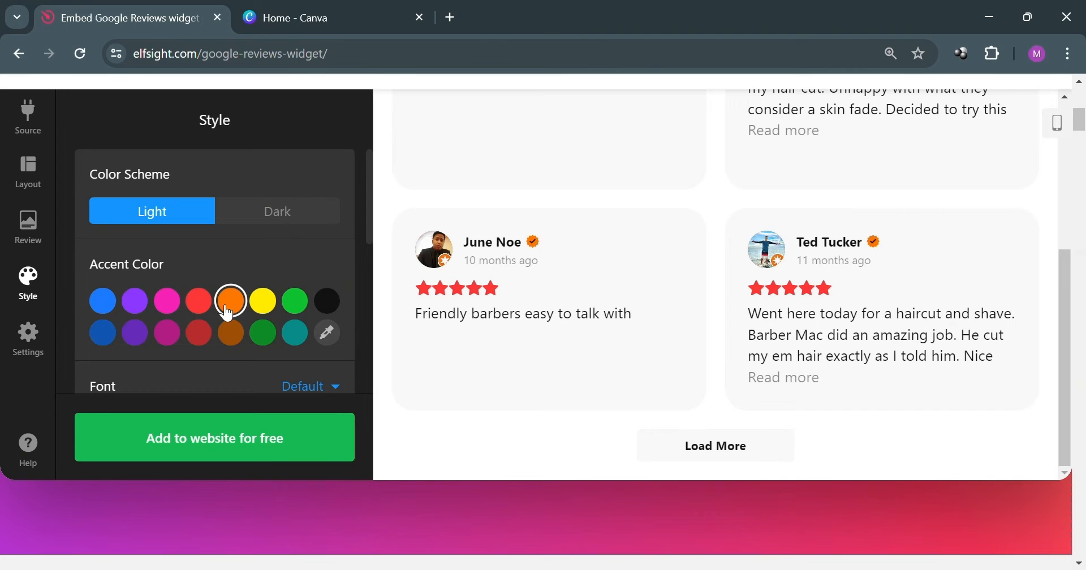
click(109, 315)
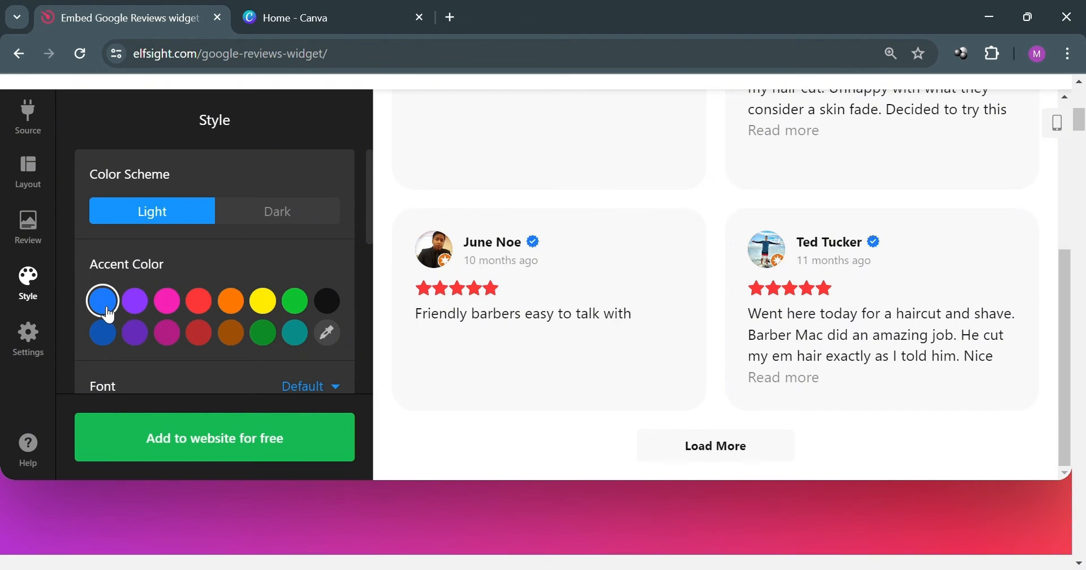
click(265, 218)
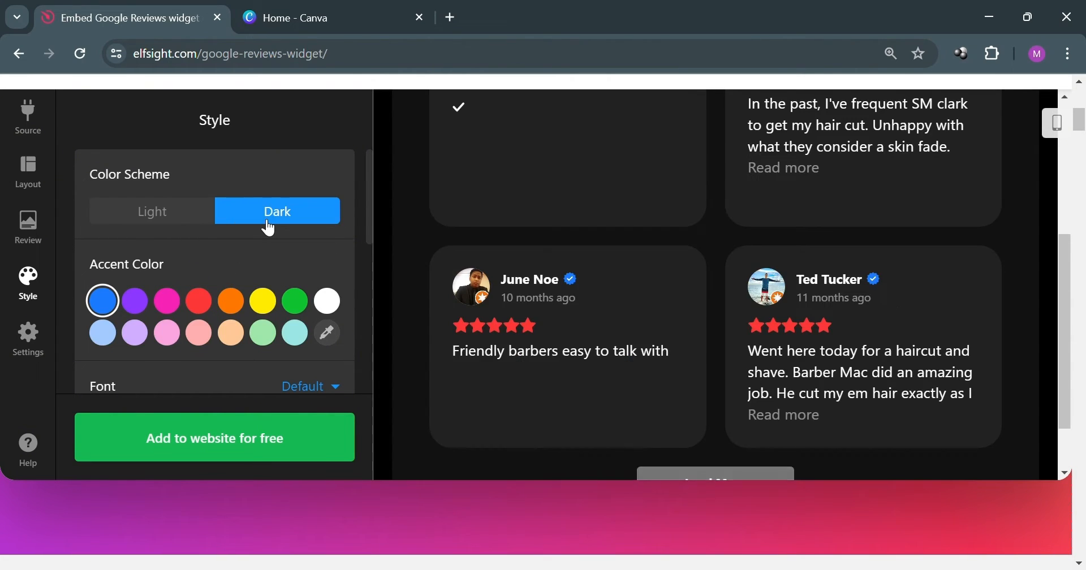
click(149, 226)
Set the widget's font to Arial
scroll(312, 310, down, 2)
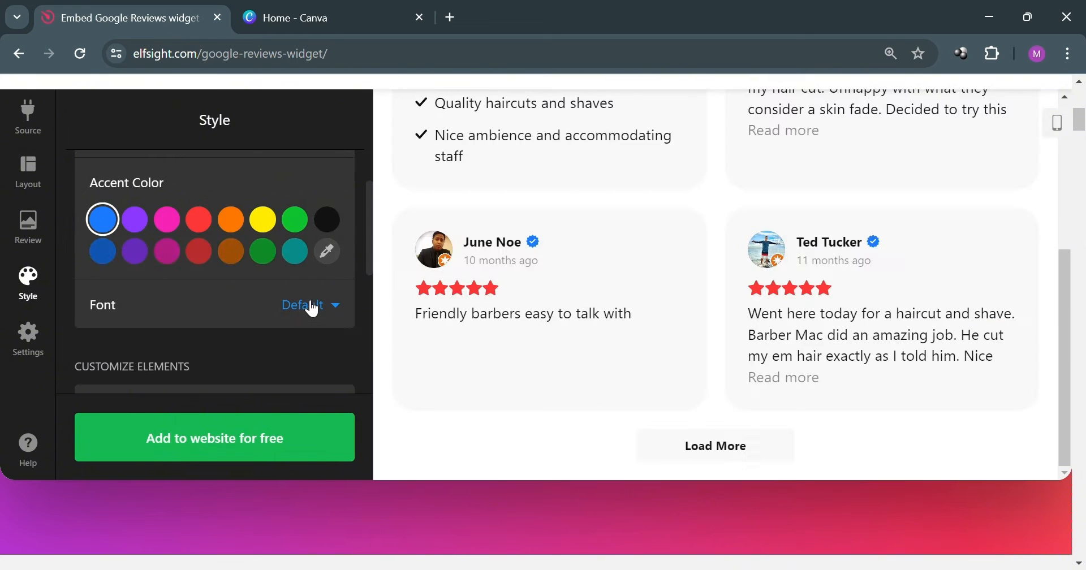
click(333, 314)
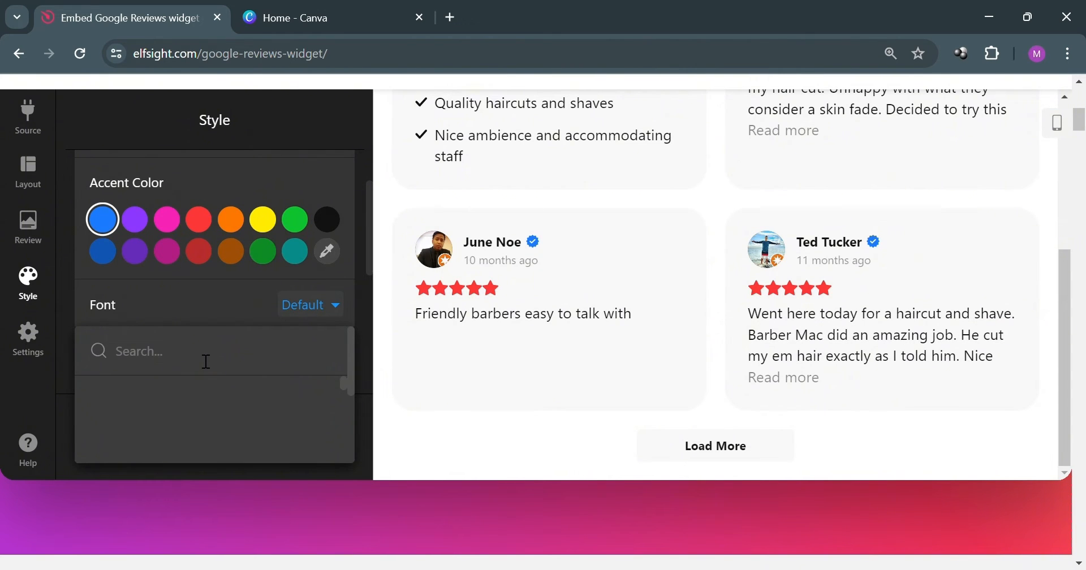
text(Ar)
click(207, 396)
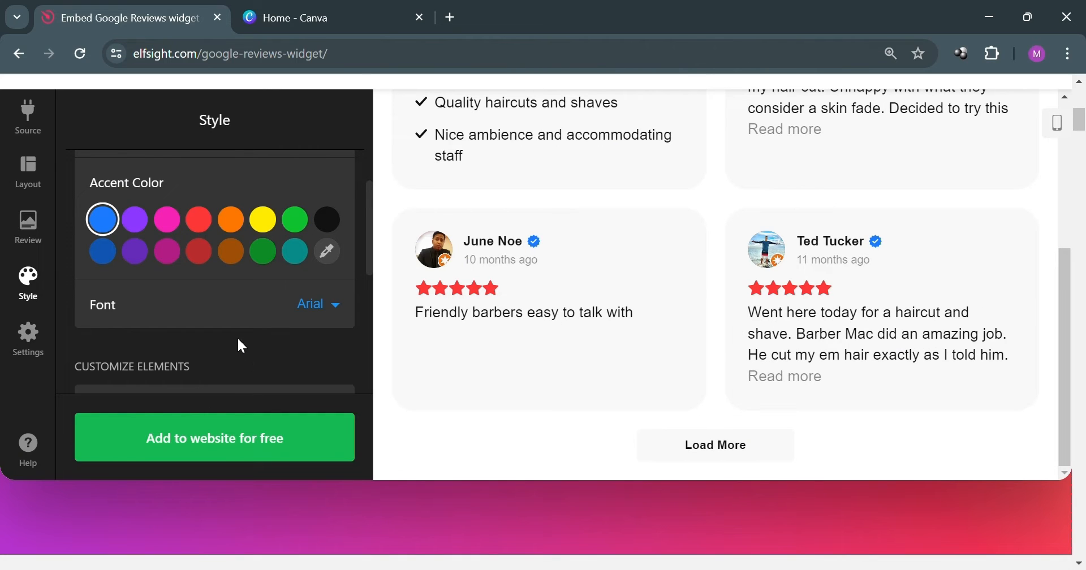
Set the widget's background to a solid teal color
scroll(236, 333, down, 3)
scroll(243, 334, up, 2)
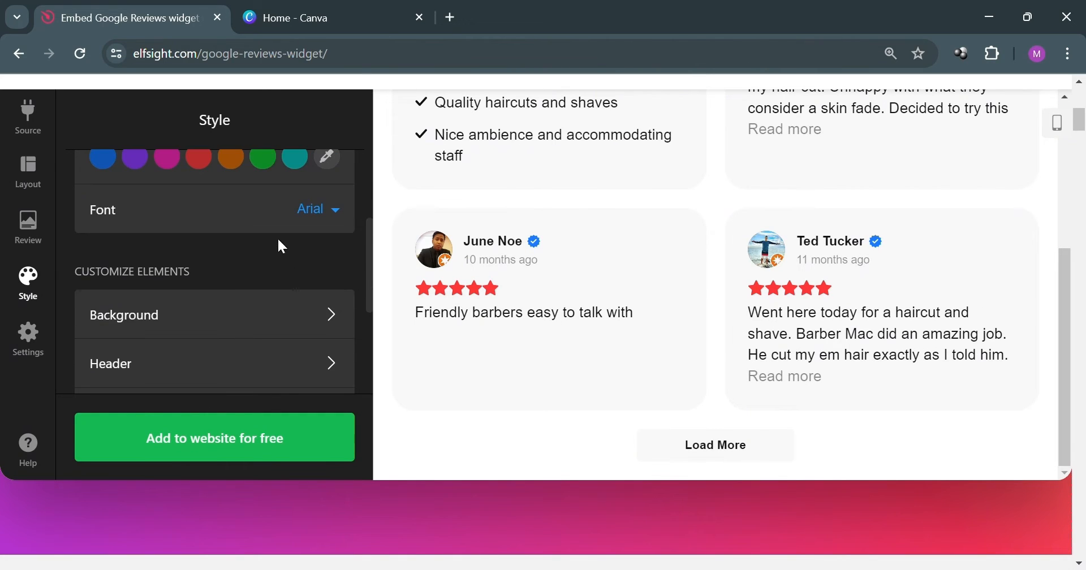
click(332, 317)
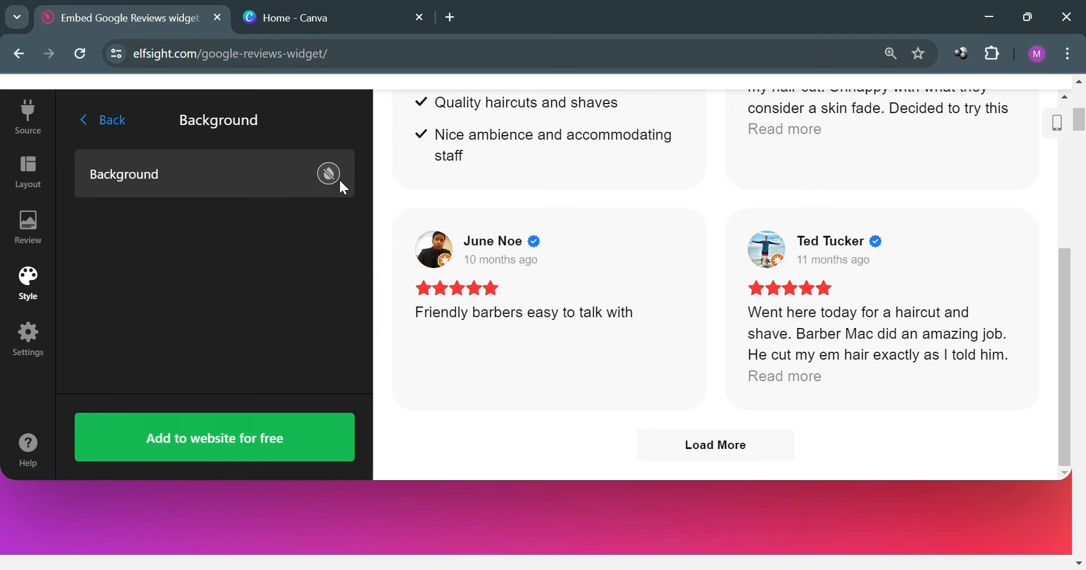
click(285, 172)
click(327, 262)
scroll(282, 308, up, 2)
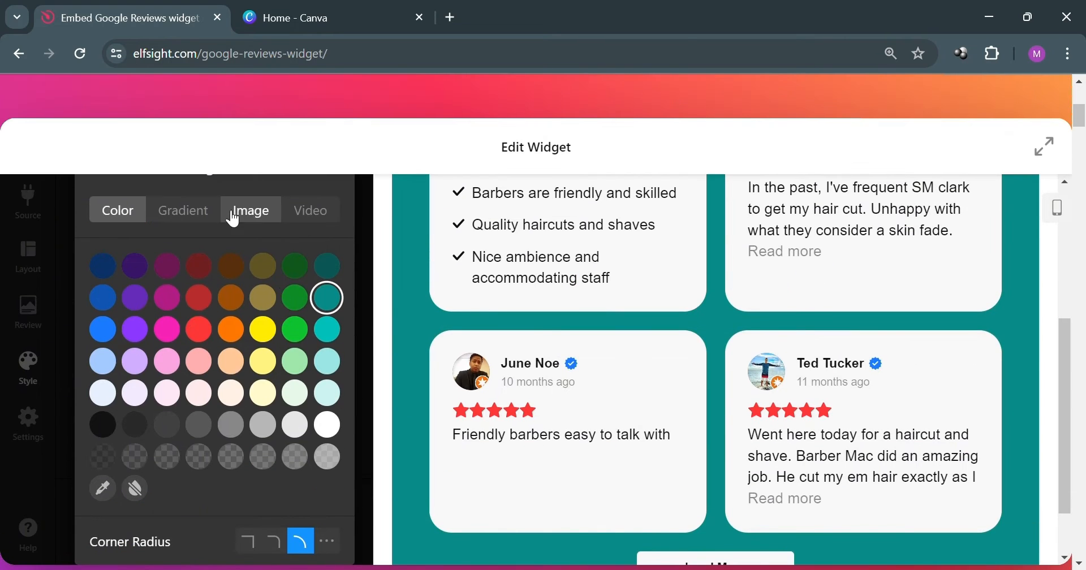
scroll(274, 286, up, 3)
scroll(272, 328, down, 5)
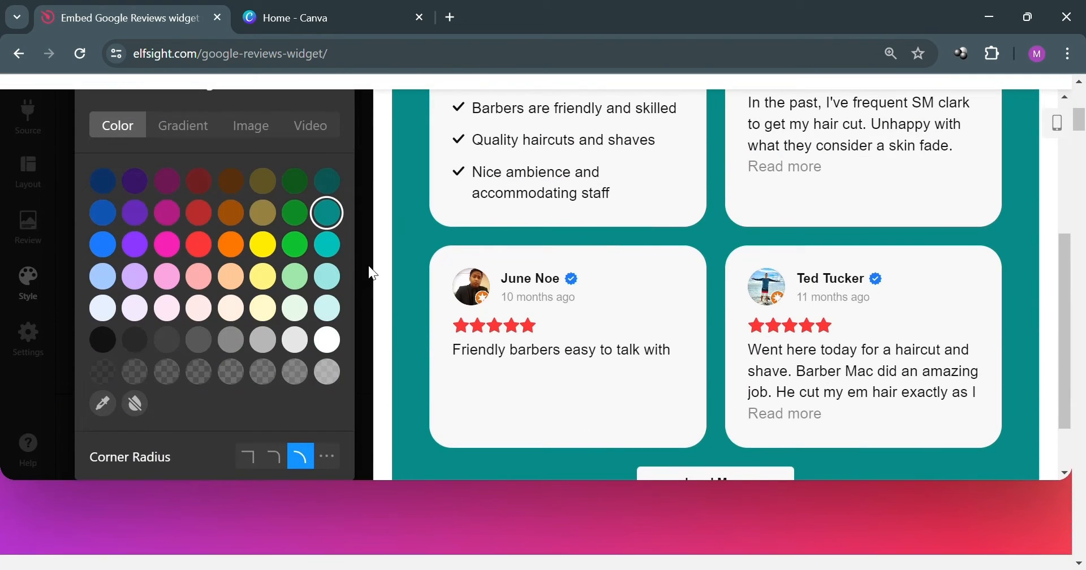
click(357, 374)
Change the rating stars' color to bright green and return to the Style settings
click(342, 377)
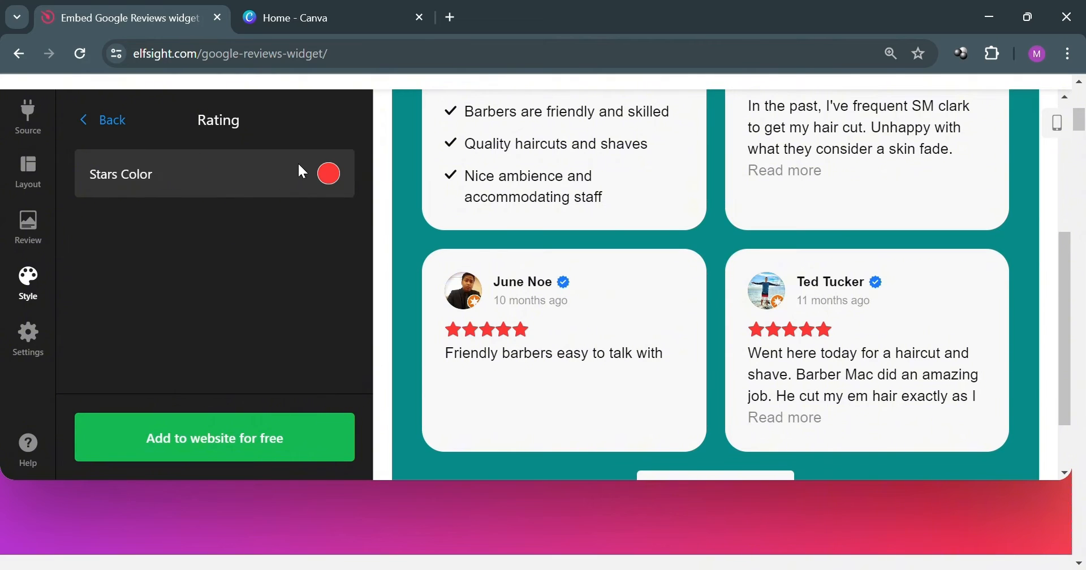
click(330, 174)
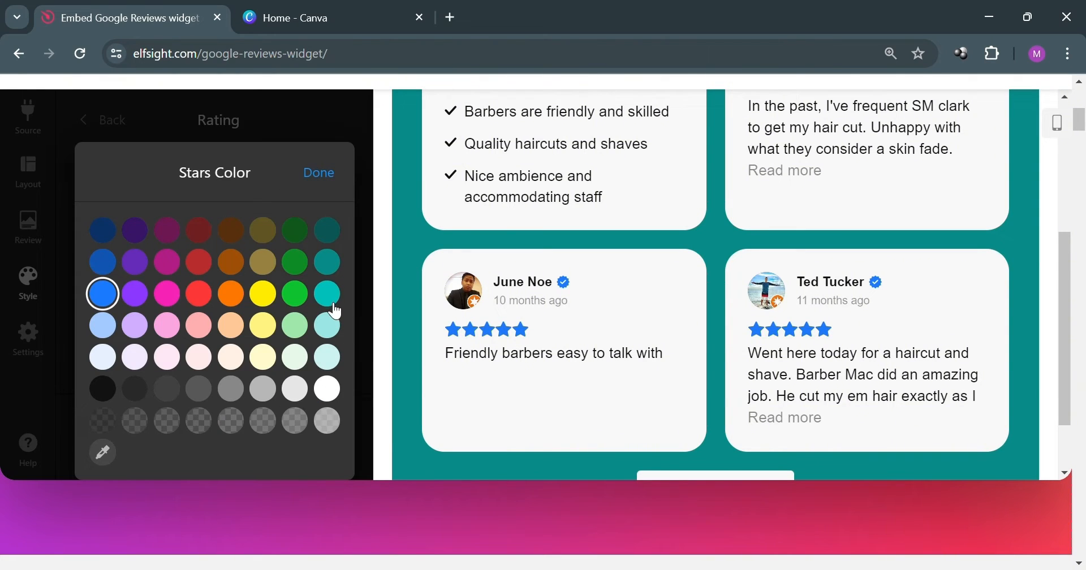
click(310, 306)
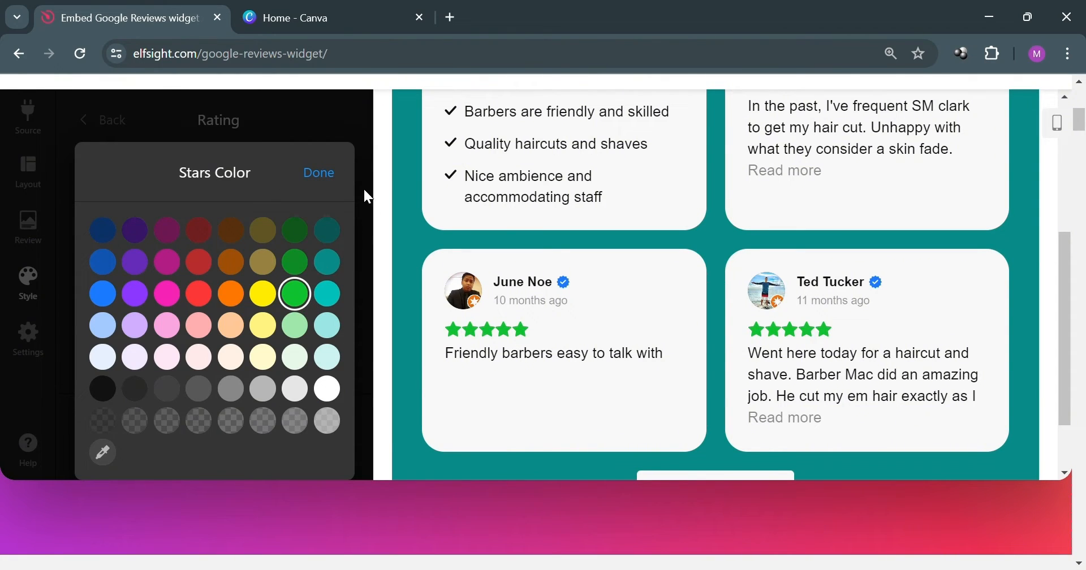
click(327, 183)
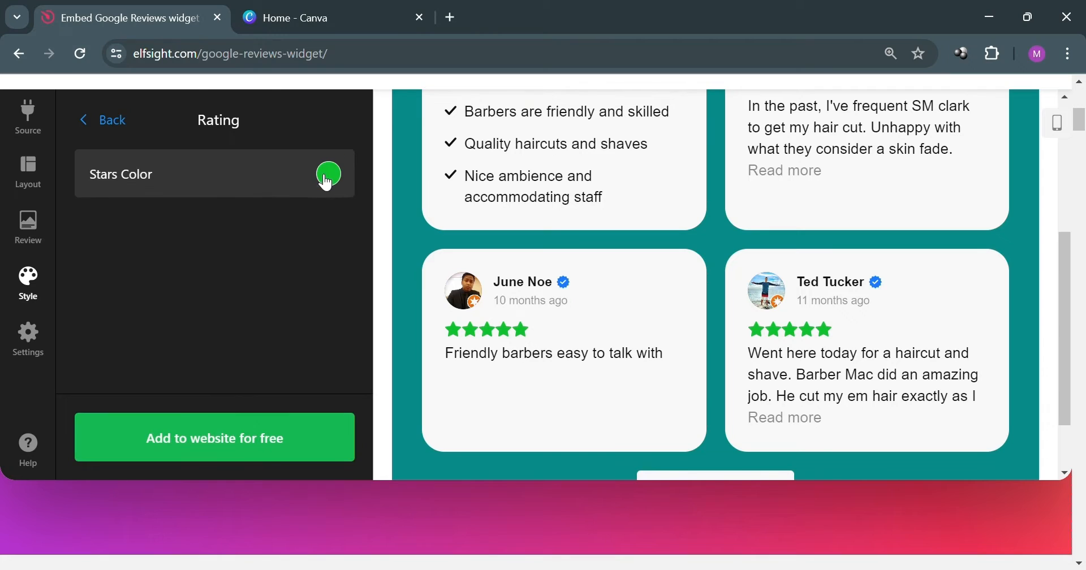
click(105, 124)
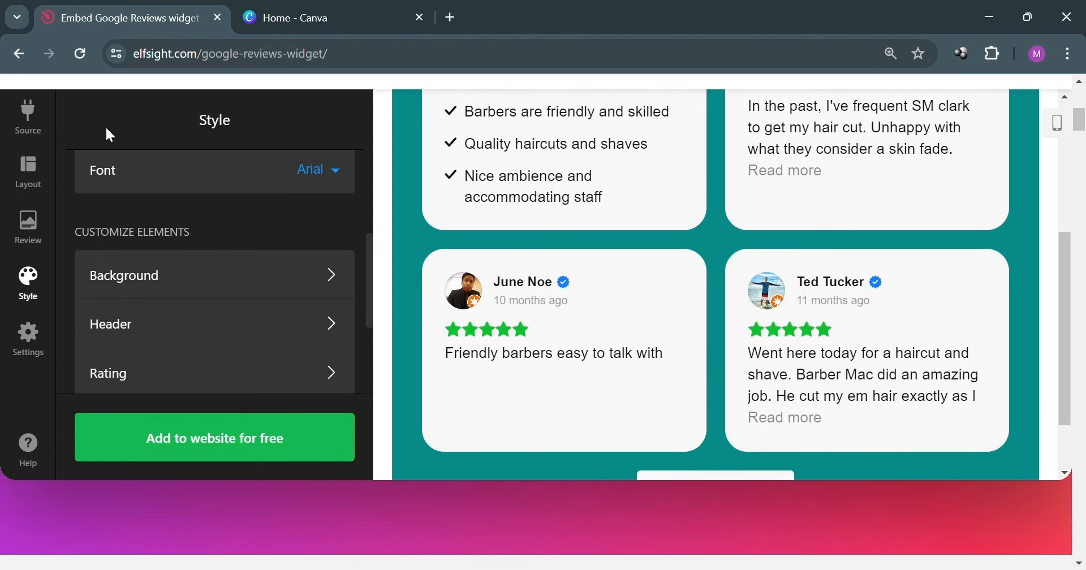
Check the Rating Format choices in the widget's general settings and add the widget to the website for free
click(37, 343)
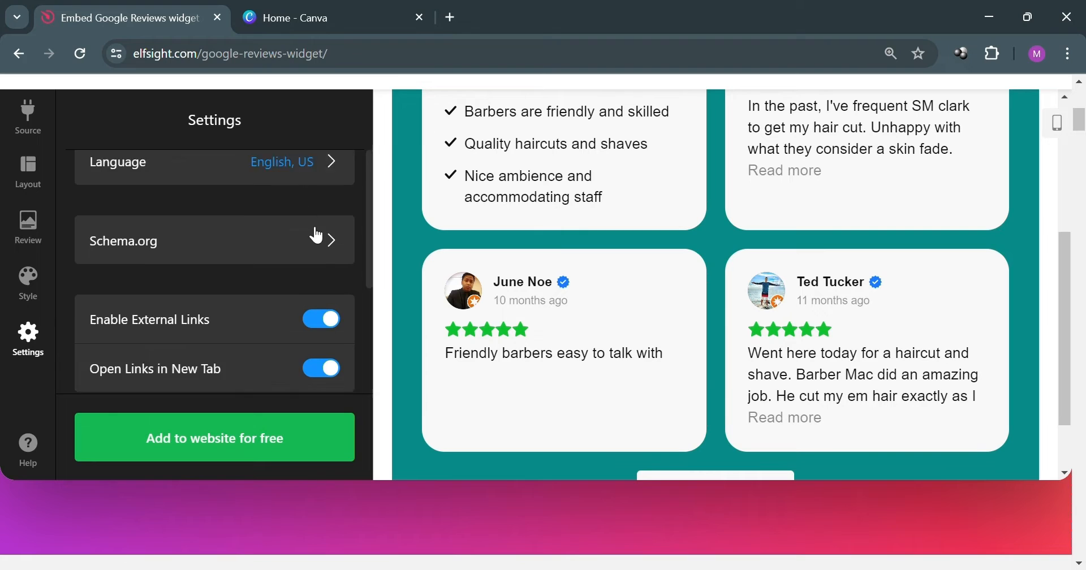
scroll(301, 266, down, 1)
scroll(272, 325, down, 1)
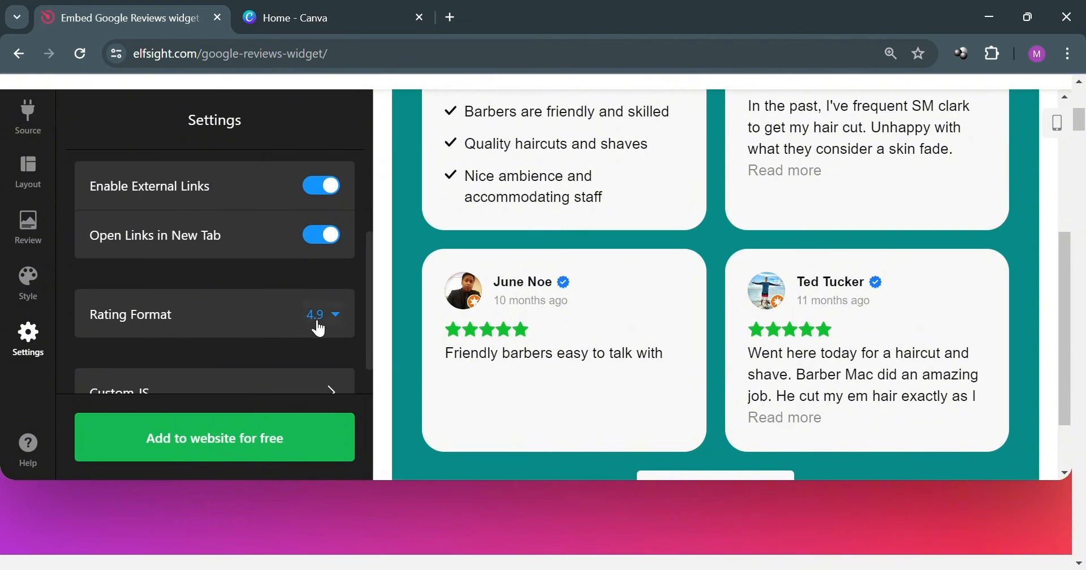
click(346, 324)
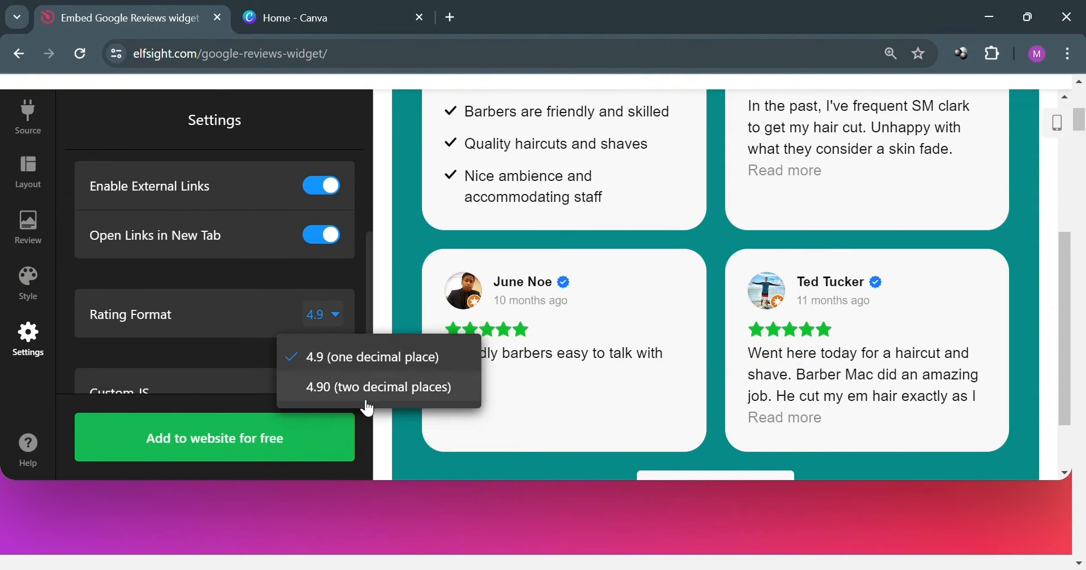
scroll(259, 356, down, 1)
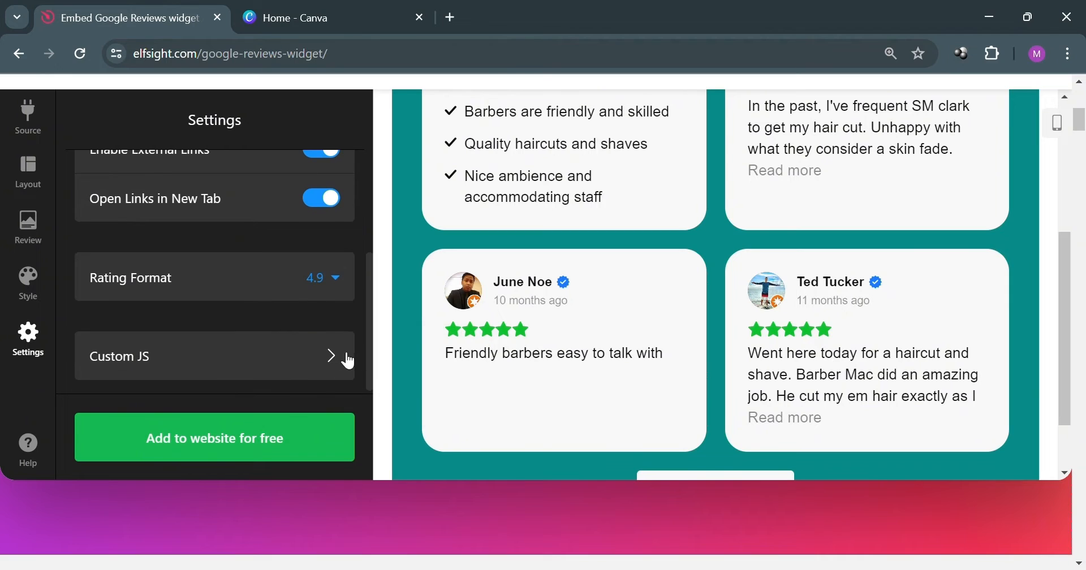
click(245, 458)
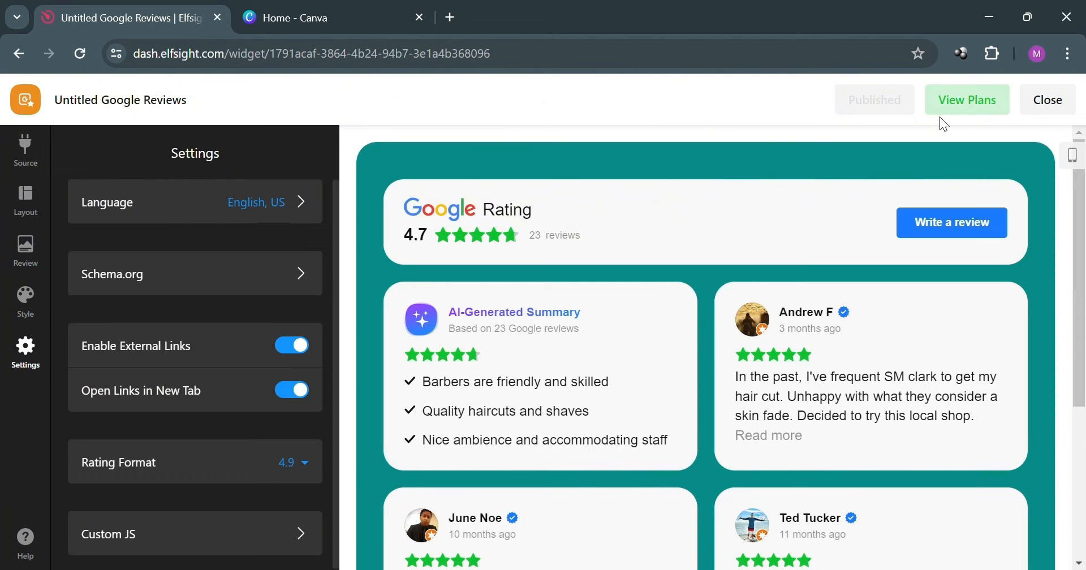
Compare the Free, Basic, Pro and Premium plans for Google Reviews, and close the pricing page
click(944, 111)
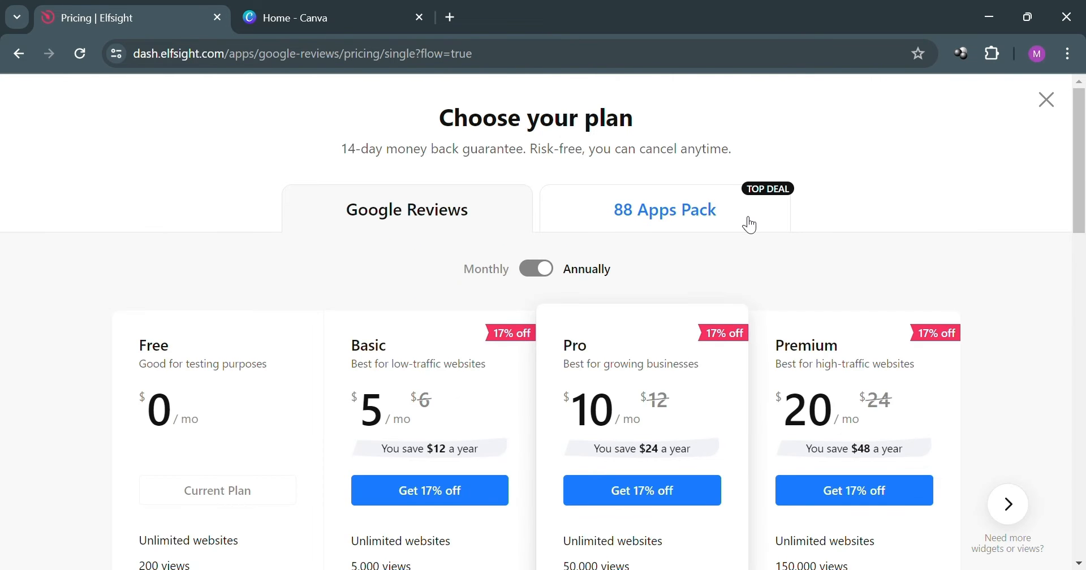
scroll(238, 362, down, 7)
scroll(231, 378, up, 7)
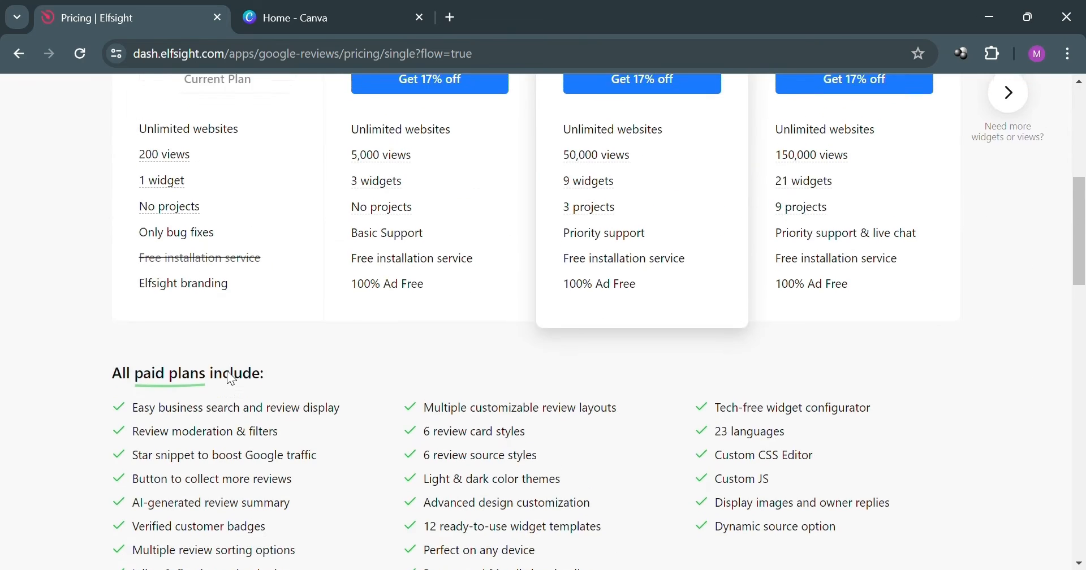
scroll(235, 379, down, 1)
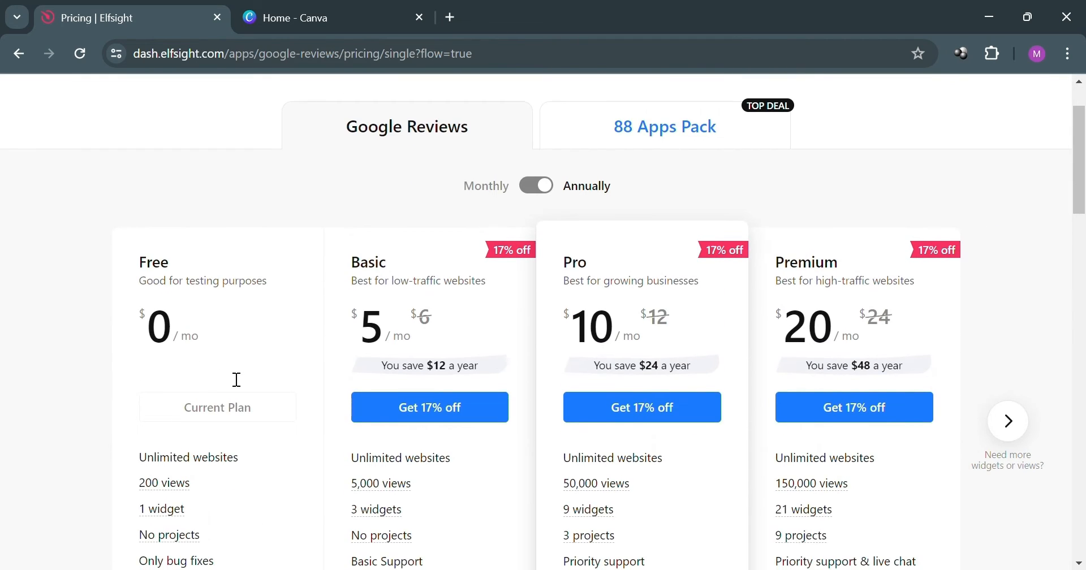
scroll(232, 377, up, 2)
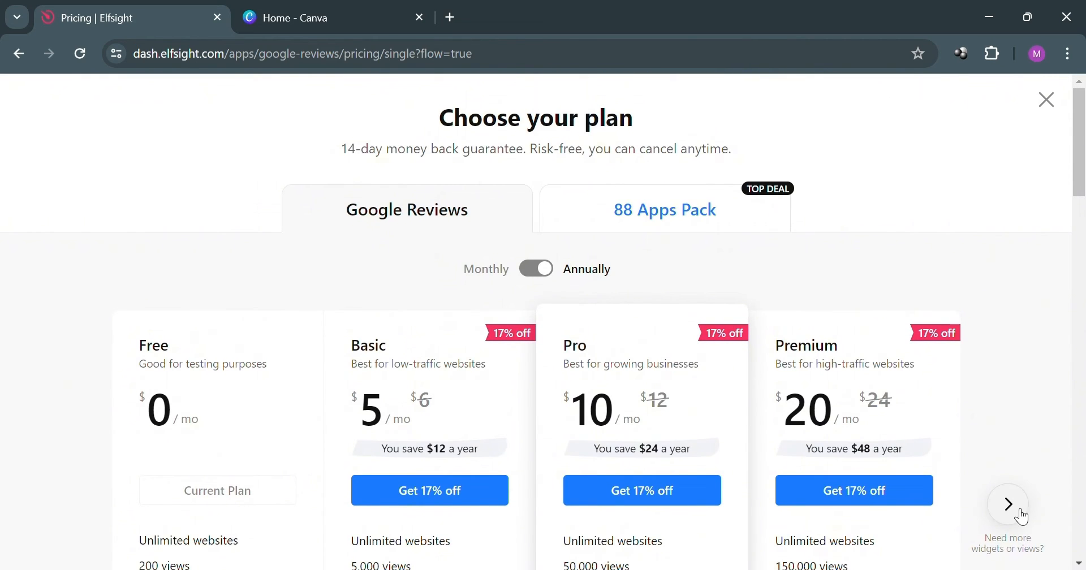
click(1010, 504)
click(60, 503)
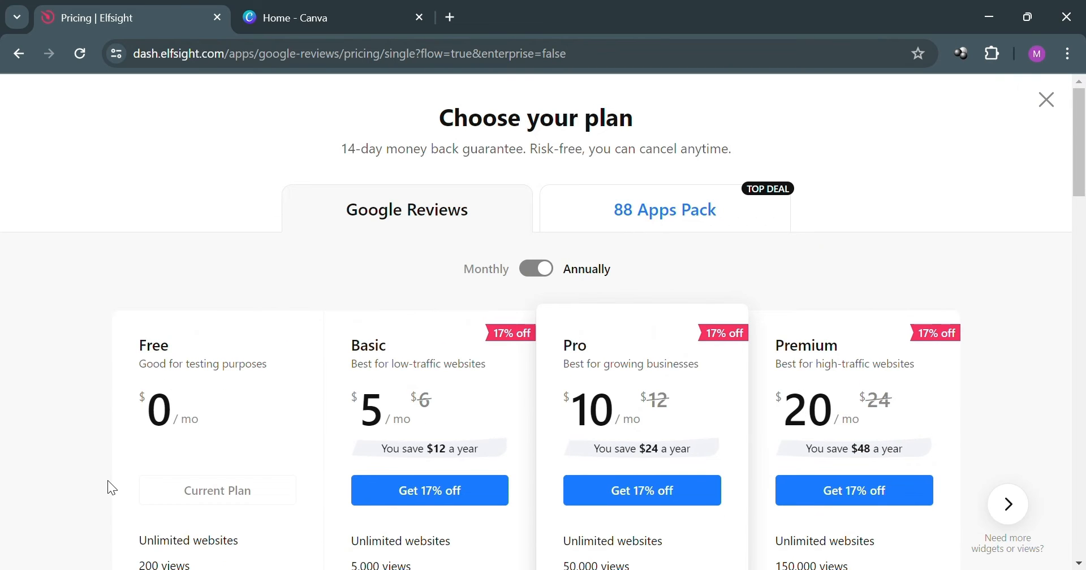
scroll(864, 300, down, 3)
scroll(864, 298, up, 1)
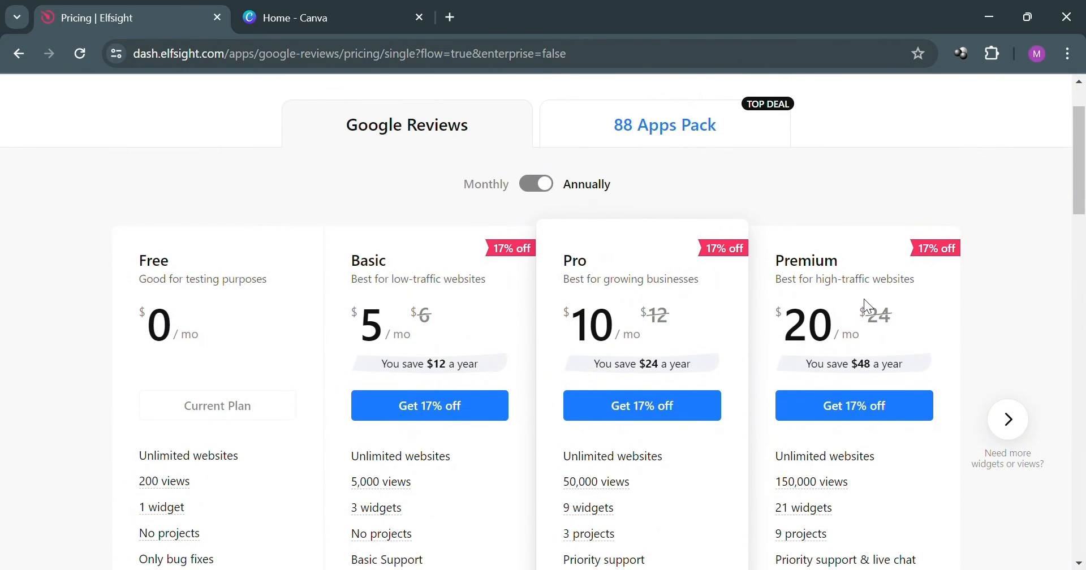
scroll(939, 298, up, 2)
click(1046, 99)
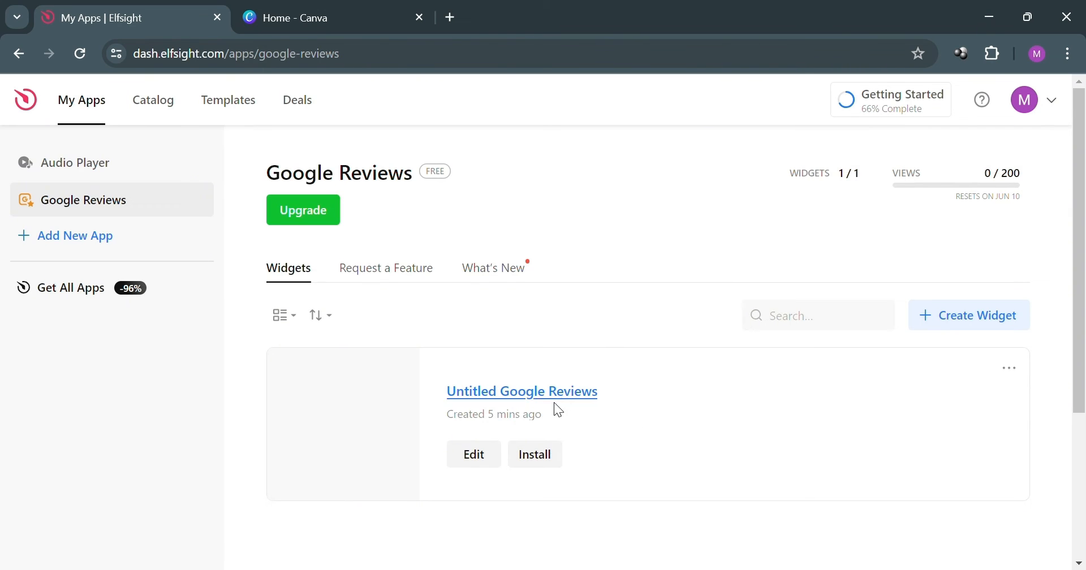
Open the install options for the Untitled Google Reviews widget and examine its embed code and the platform tutorials
click(544, 462)
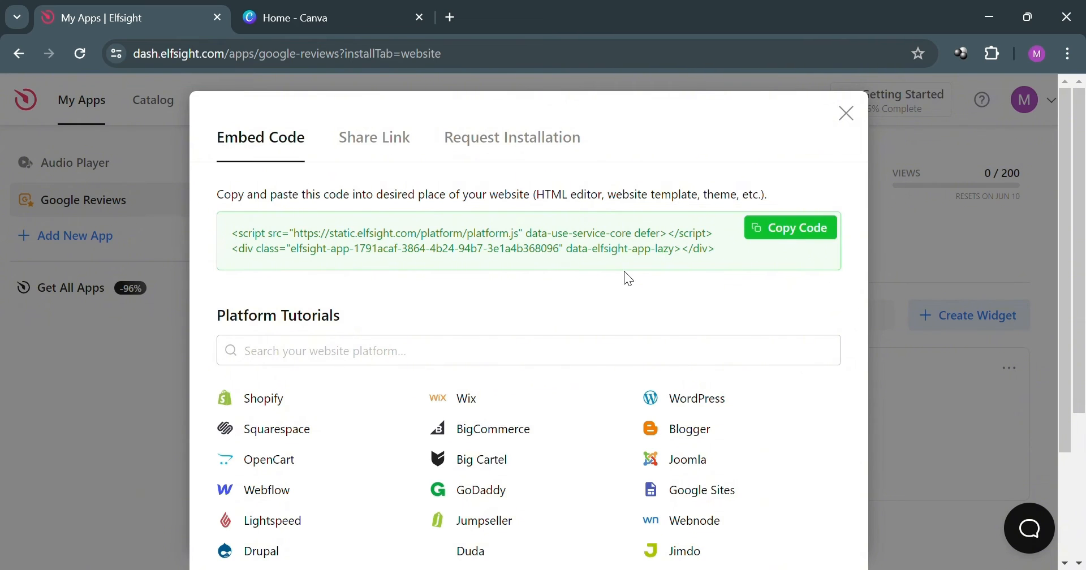
scroll(487, 243, down, 2)
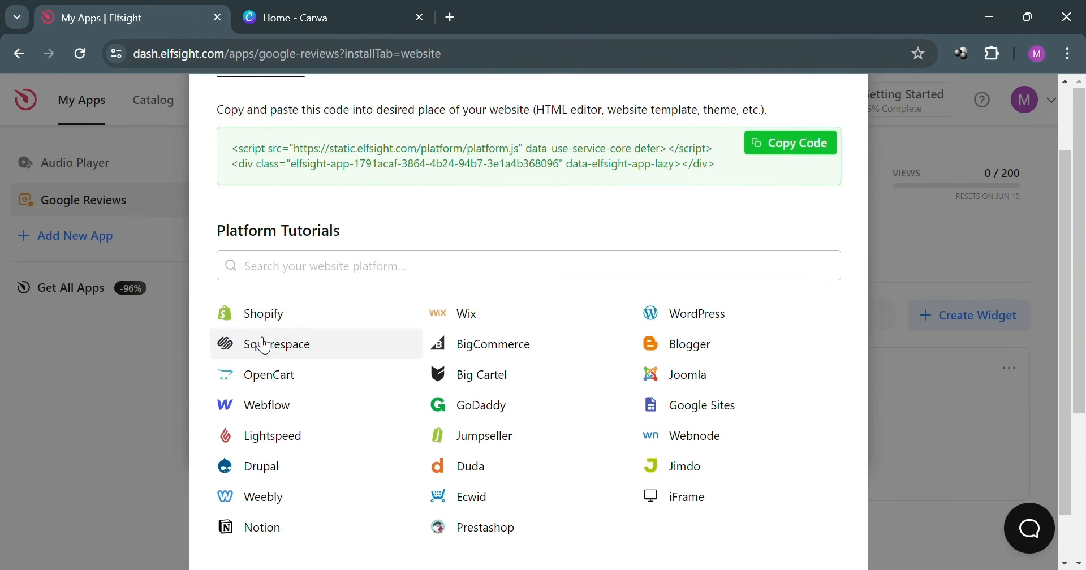
scroll(296, 287, up, 2)
scroll(299, 389, down, 2)
scroll(298, 389, down, 1)
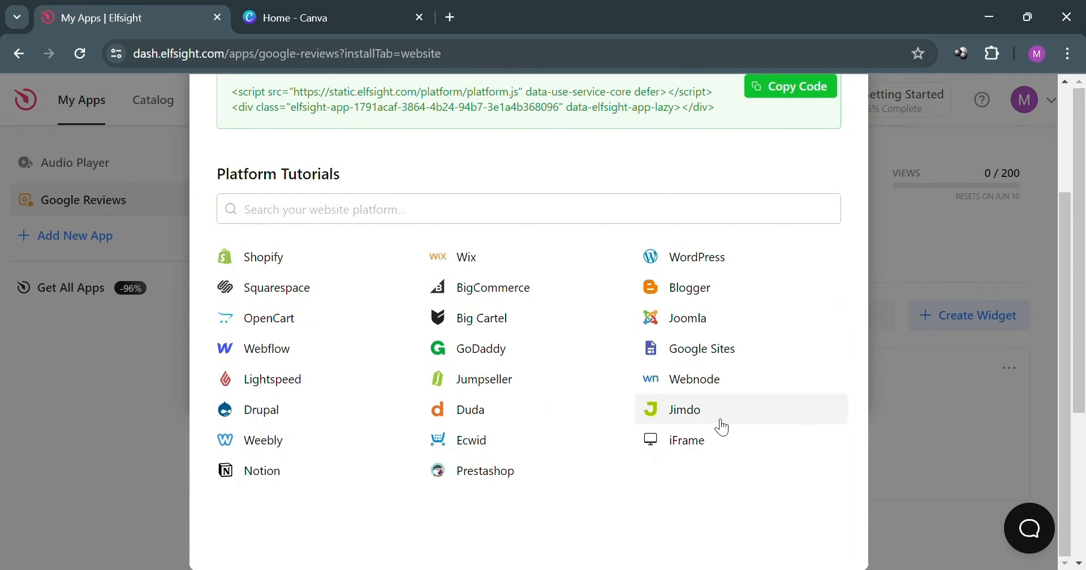
scroll(521, 396, up, 3)
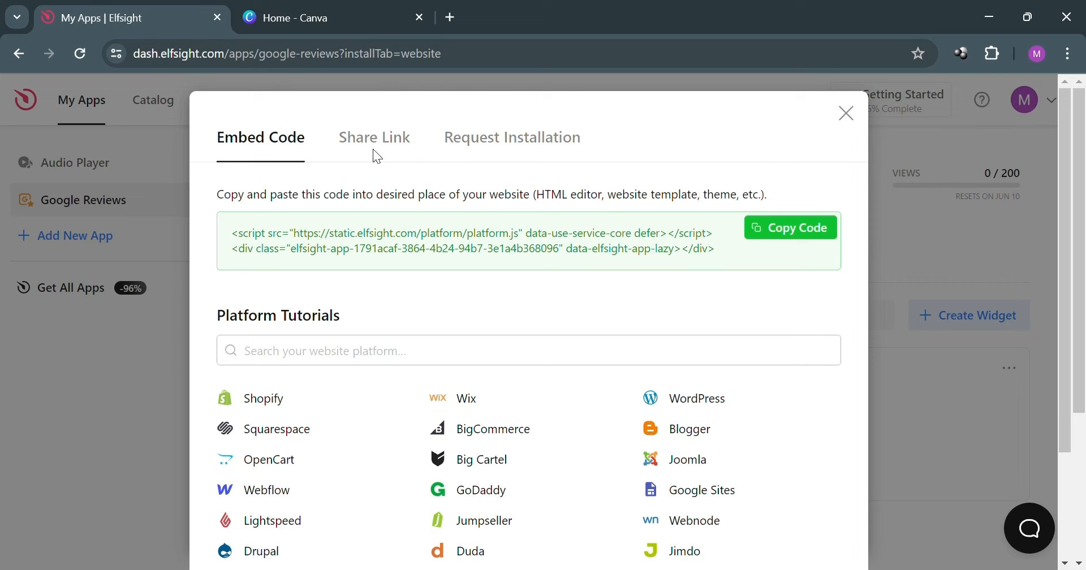
Examine the widget's share link and the installation request form, and return to the embed code
click(380, 136)
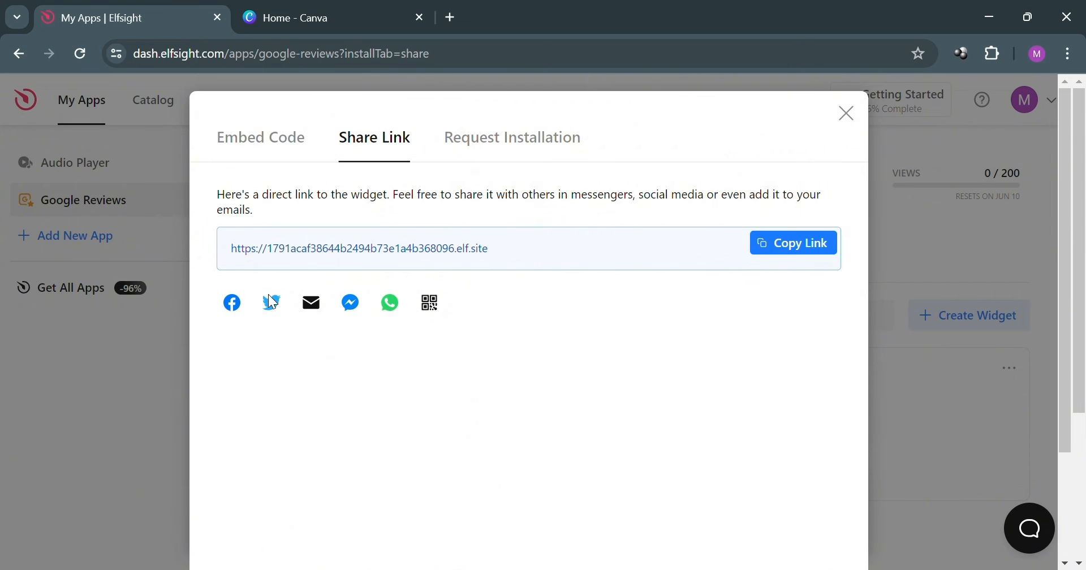
click(505, 139)
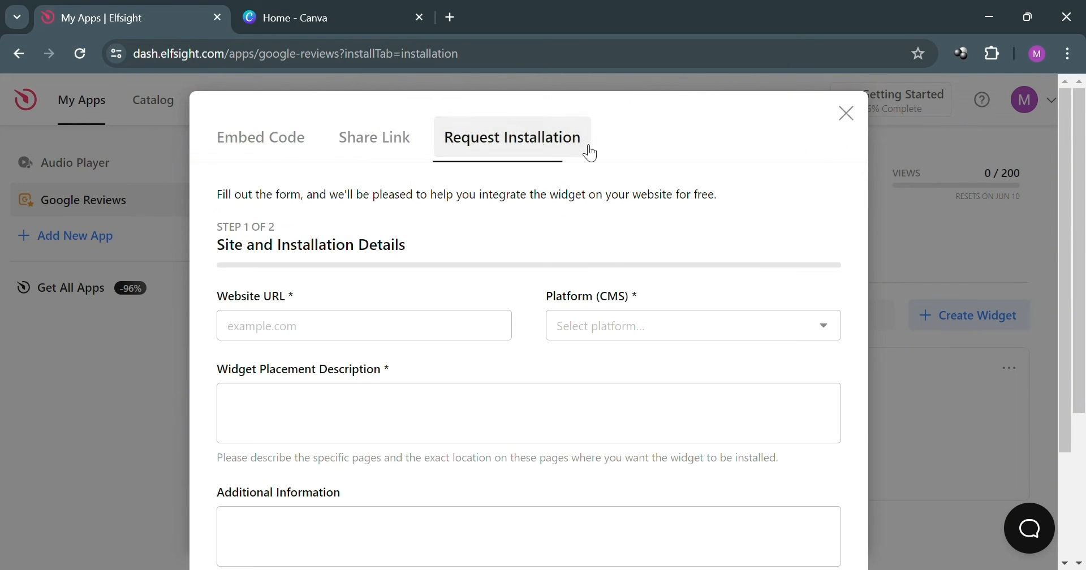
scroll(478, 421, down, 2)
scroll(388, 306, up, 2)
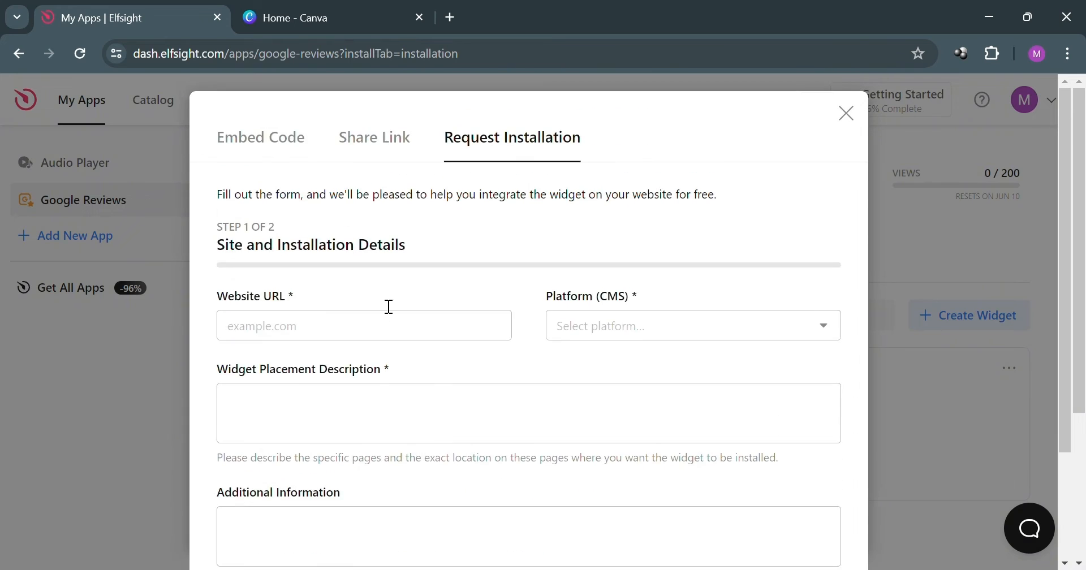
click(293, 135)
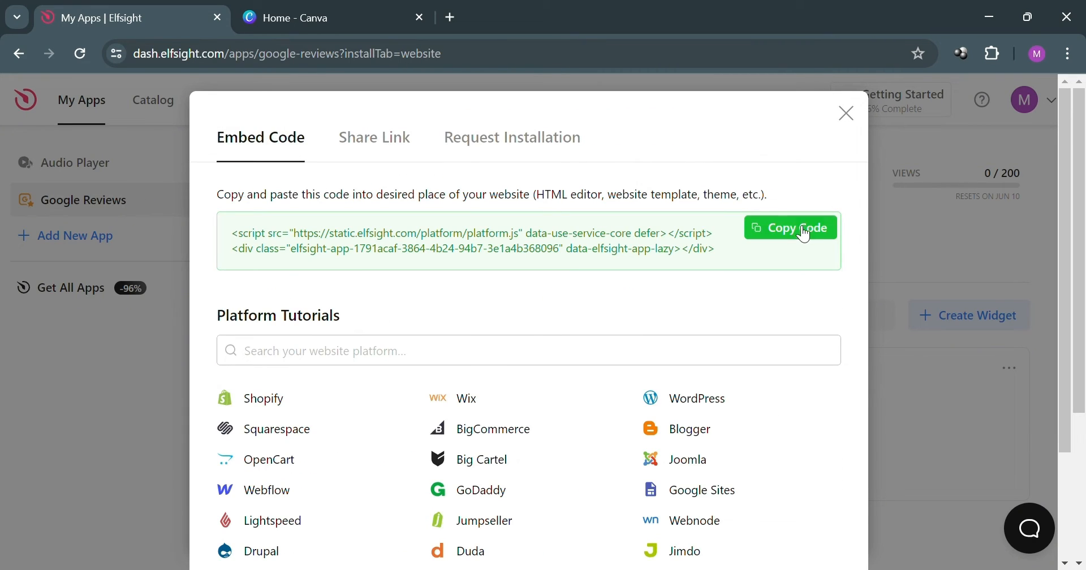
Copy the Google Reviews widget's embed code, switch to Canva and search for "website" templates
click(804, 237)
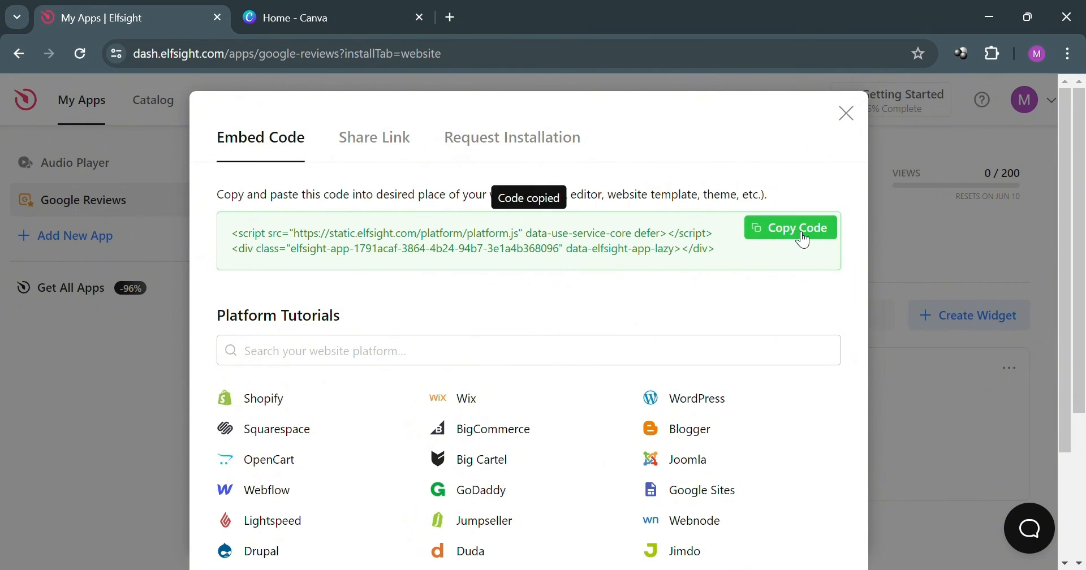
click(340, 15)
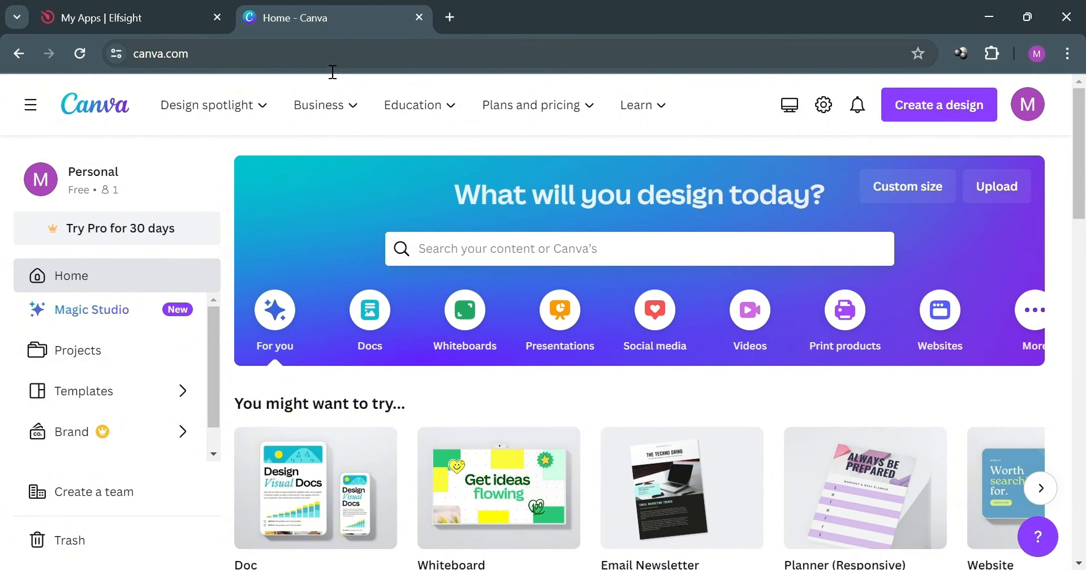
click(521, 258)
text(website)
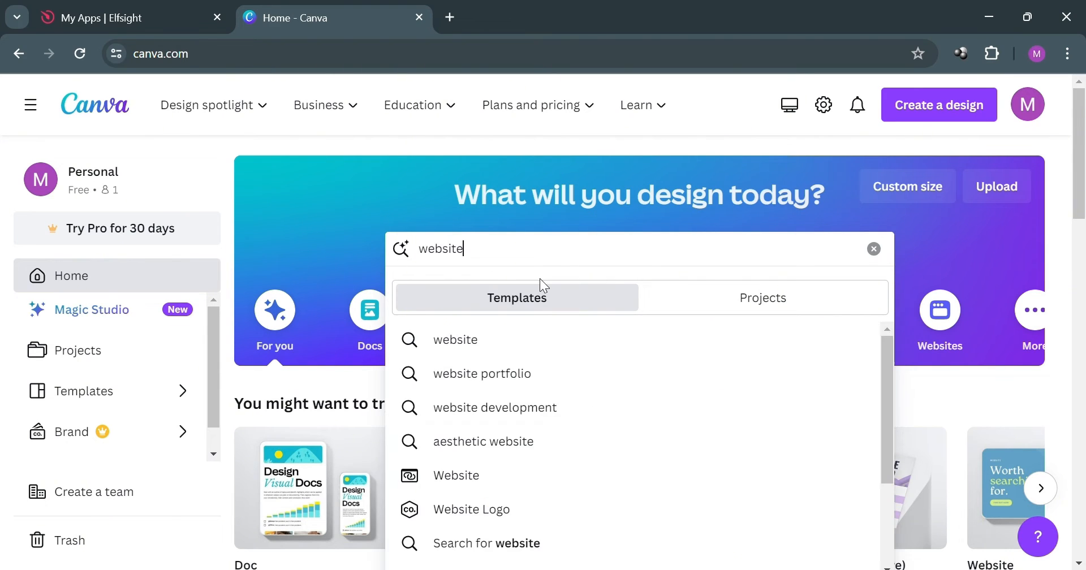
key(Return)
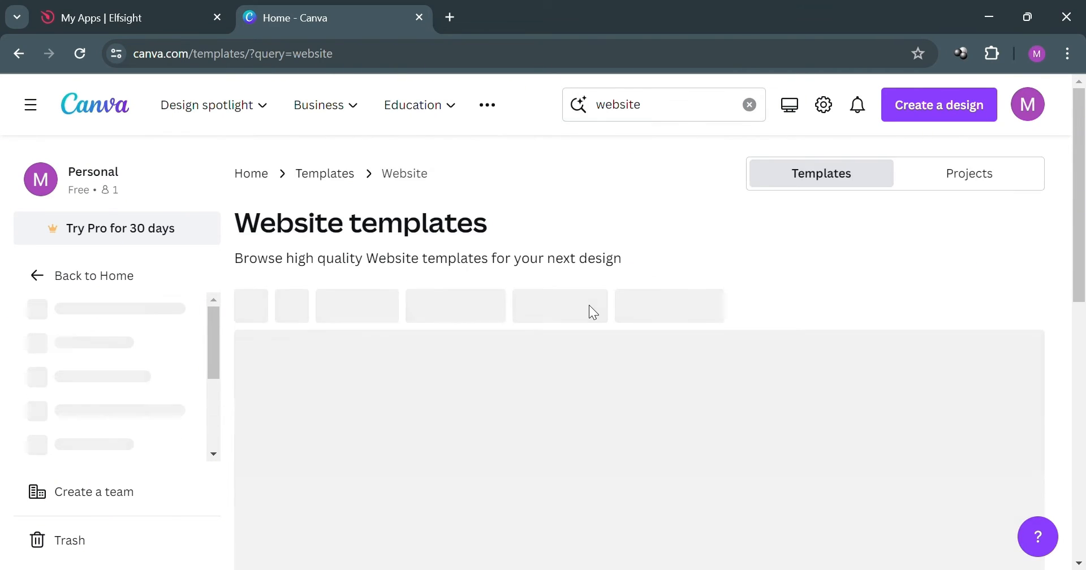
Filter the website templates by price to show only free ones
scroll(510, 390, down, 3)
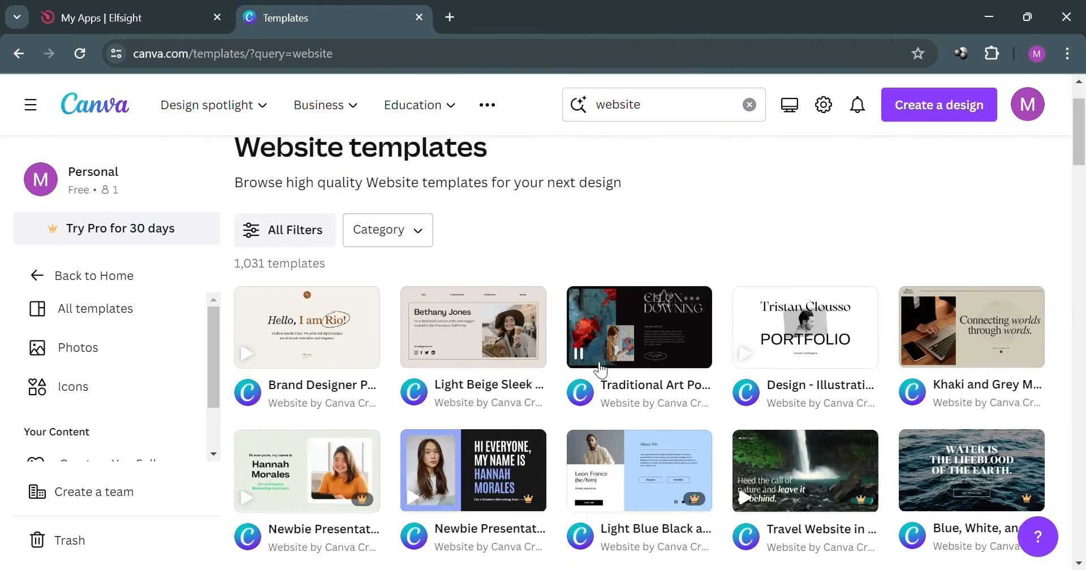
scroll(846, 381, down, 3)
scroll(888, 381, up, 5)
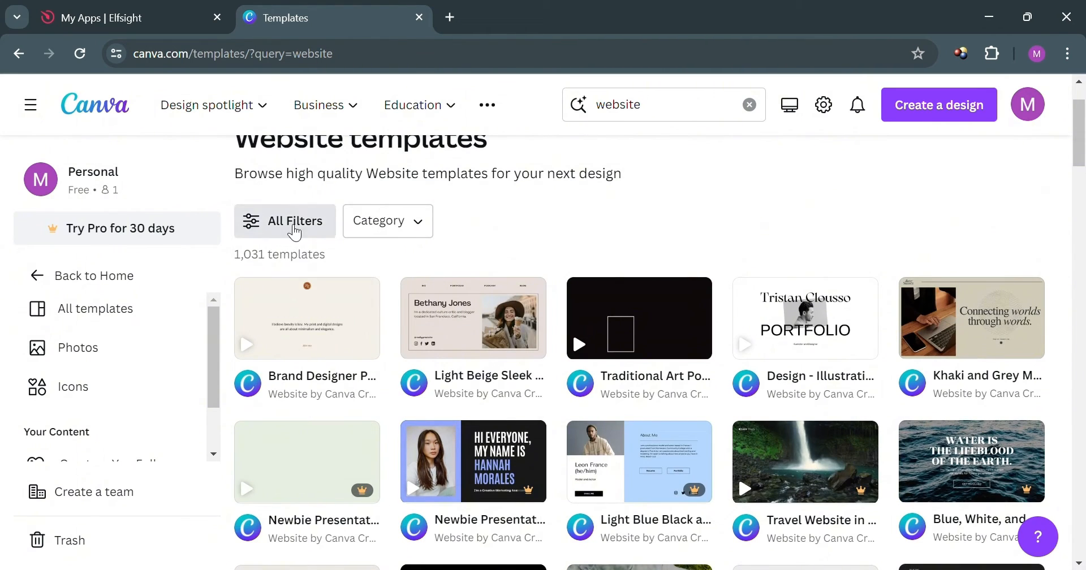
click(293, 230)
scroll(167, 355, down, 10)
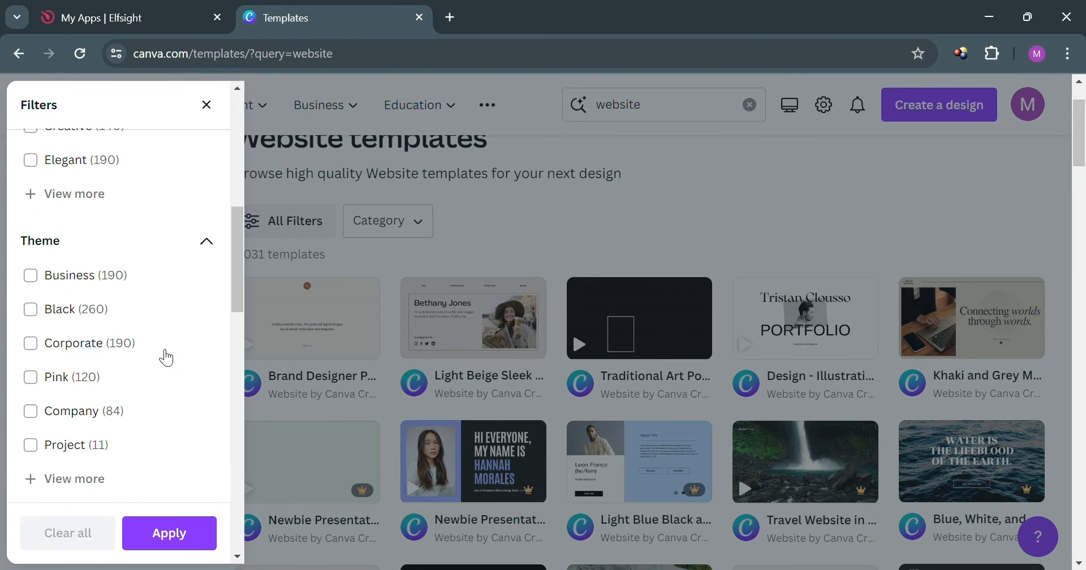
scroll(166, 357, down, 4)
click(71, 322)
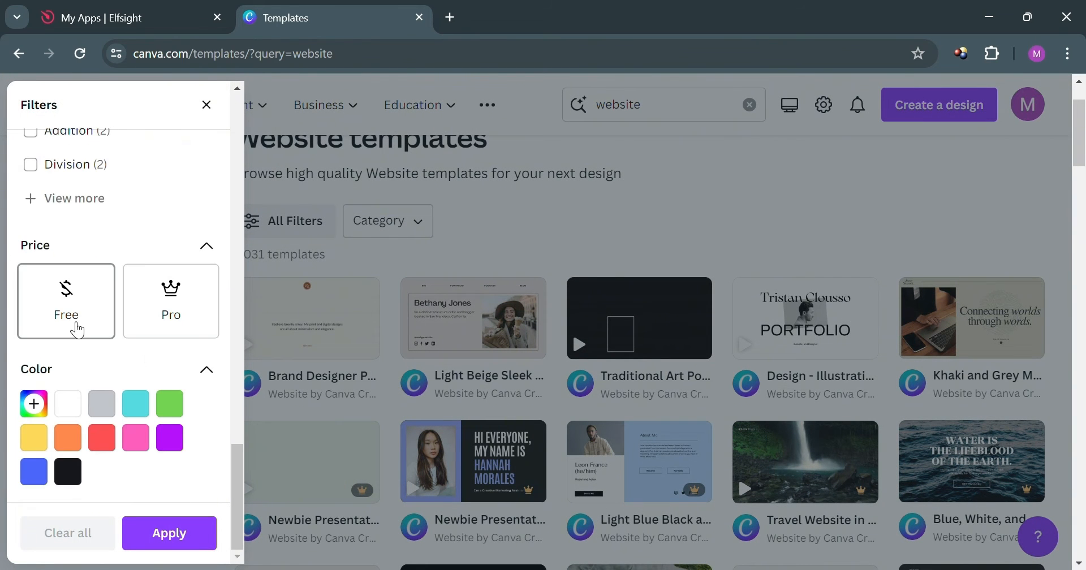
click(164, 533)
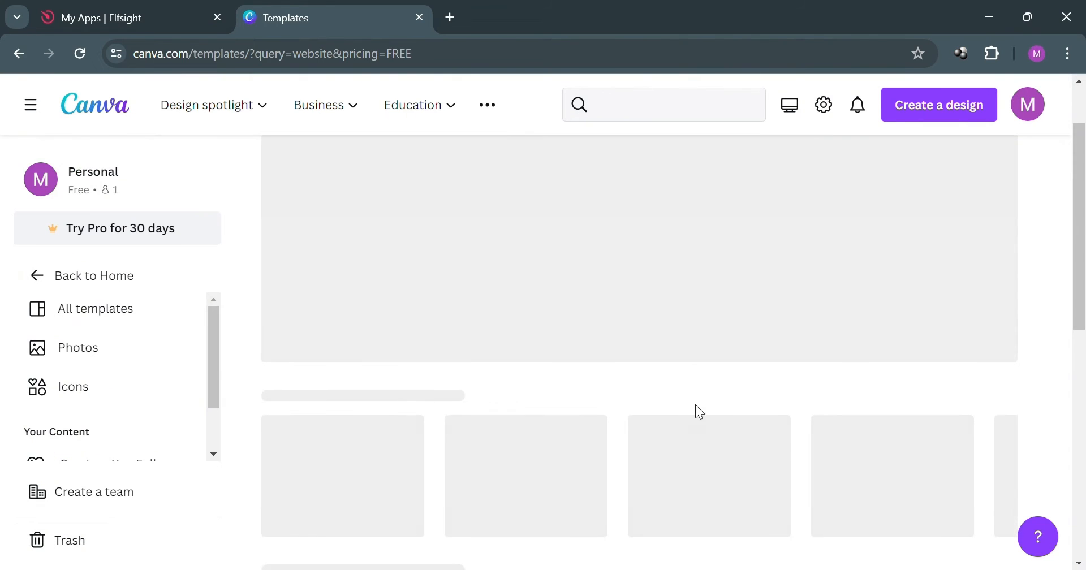
Choose the free Black and Light Grey Simple Dark Arts Portfolio & Resume Website template and open it for customising
scroll(650, 372, down, 2)
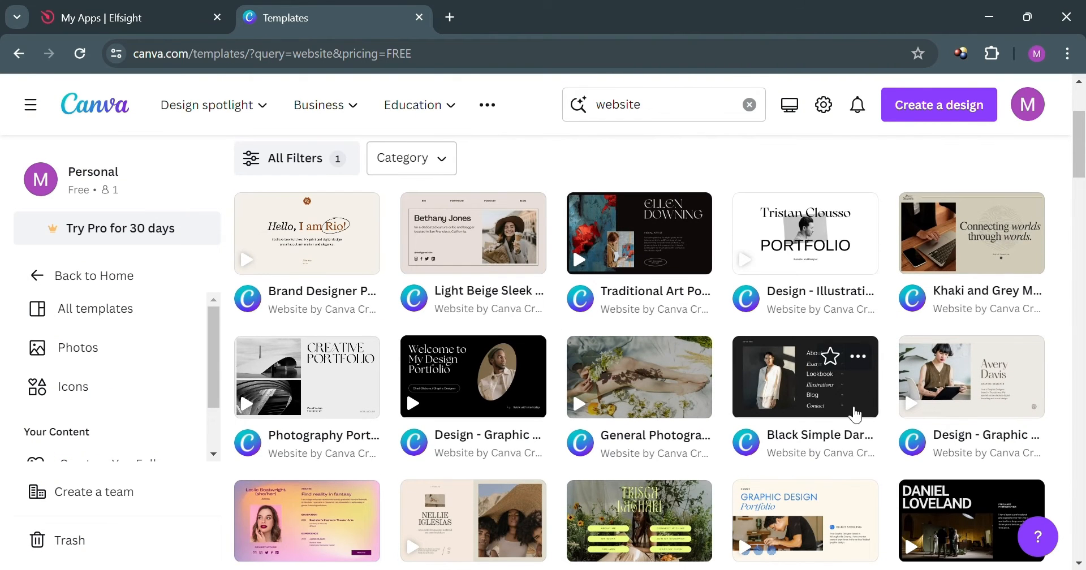
scroll(923, 291, down, 2)
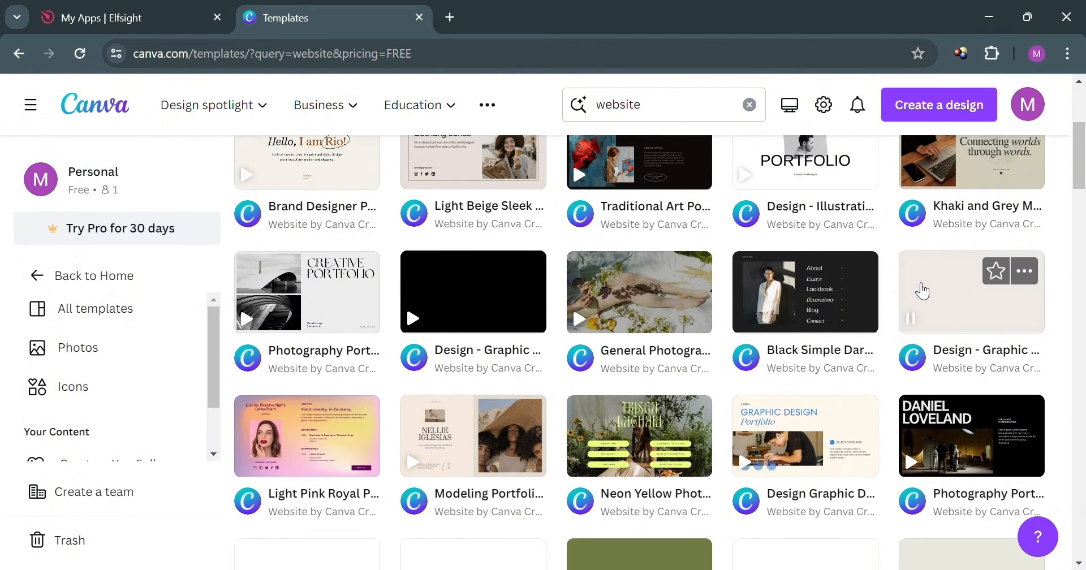
scroll(923, 290, down, 3)
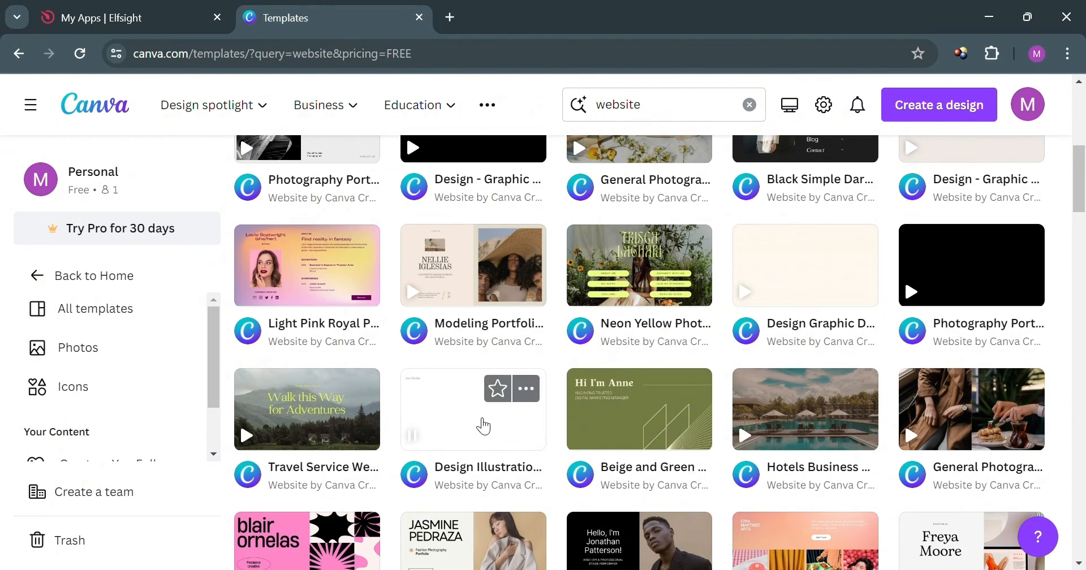
scroll(453, 455, down, 3)
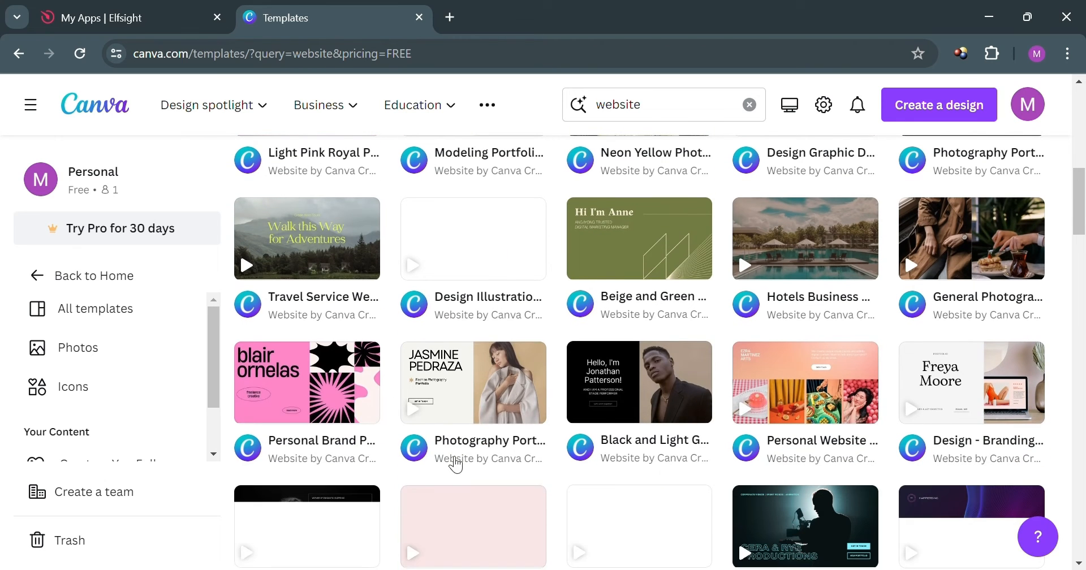
click(625, 390)
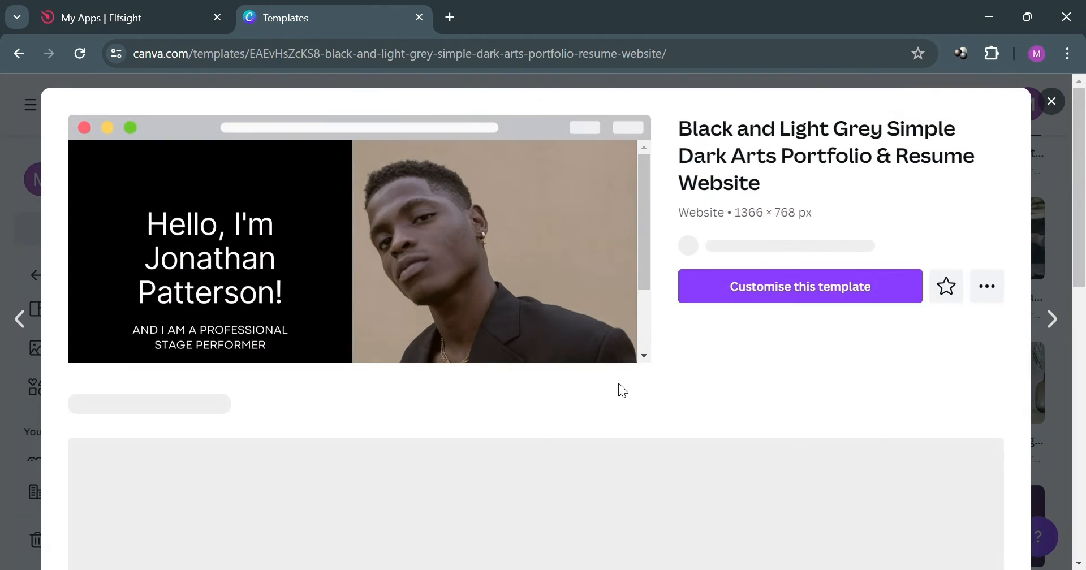
click(852, 319)
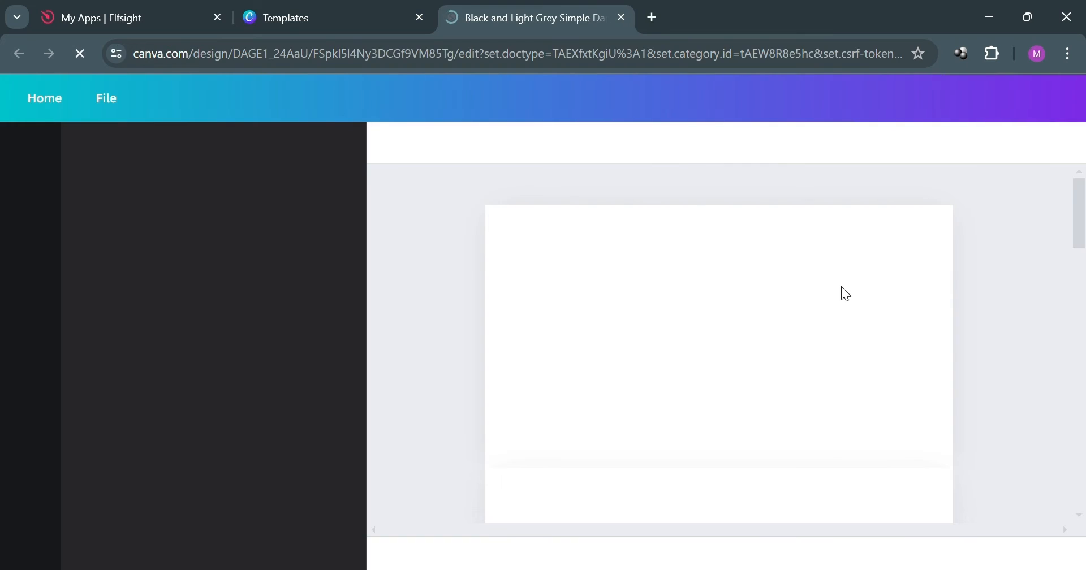
Look through the template's pages and examine the text elements in the My Acting Credits section
scroll(722, 325, down, 10)
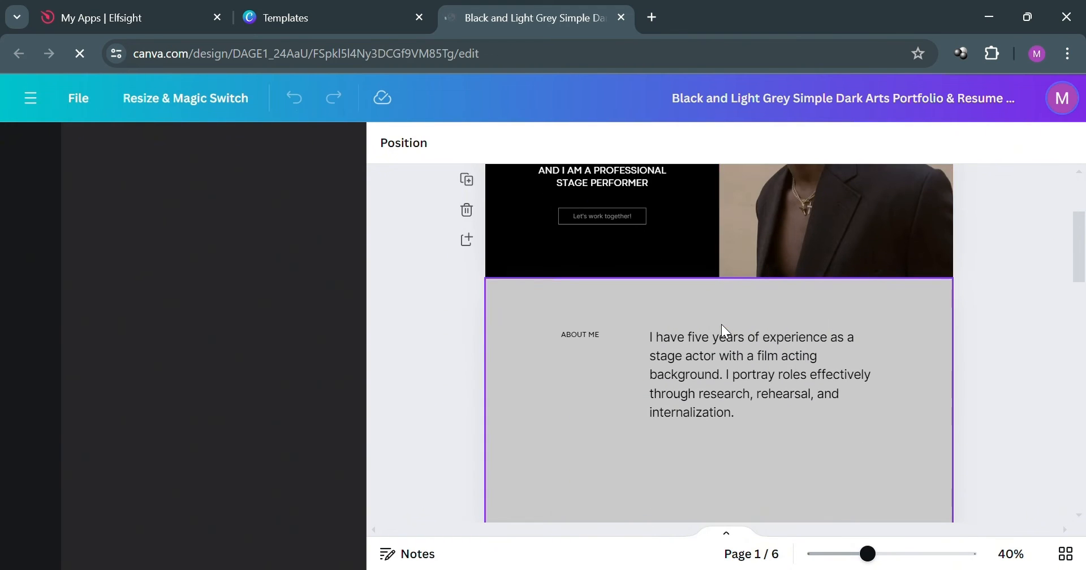
scroll(722, 324, down, 7)
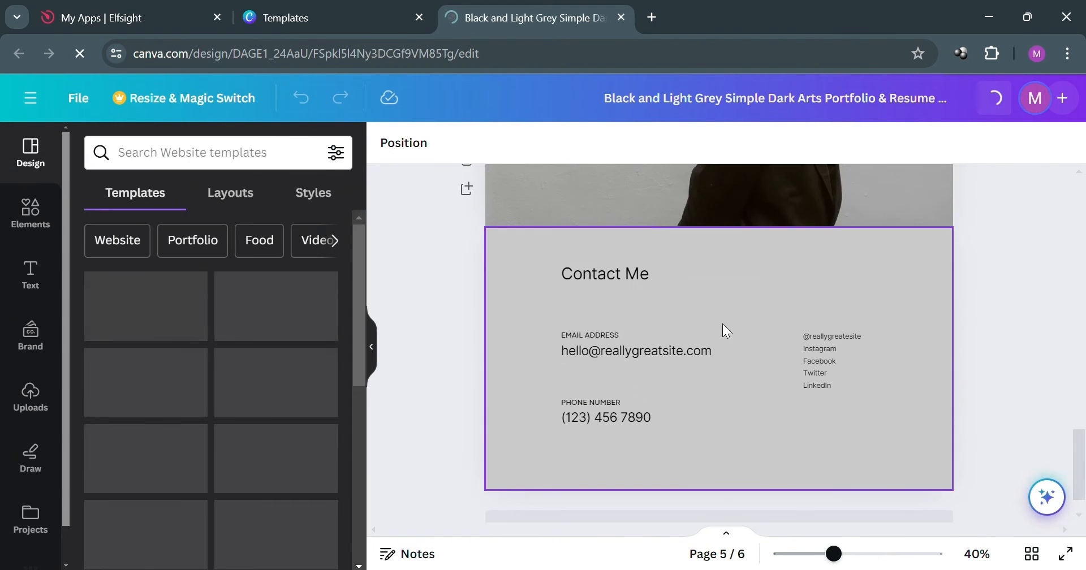
scroll(722, 324, up, 4)
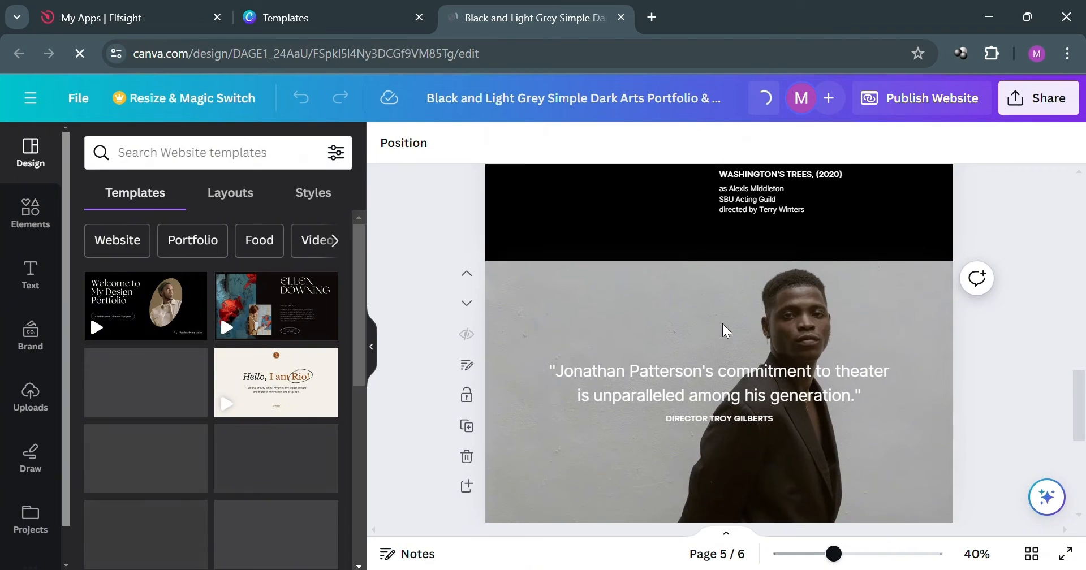
click(716, 396)
scroll(824, 369, up, 5)
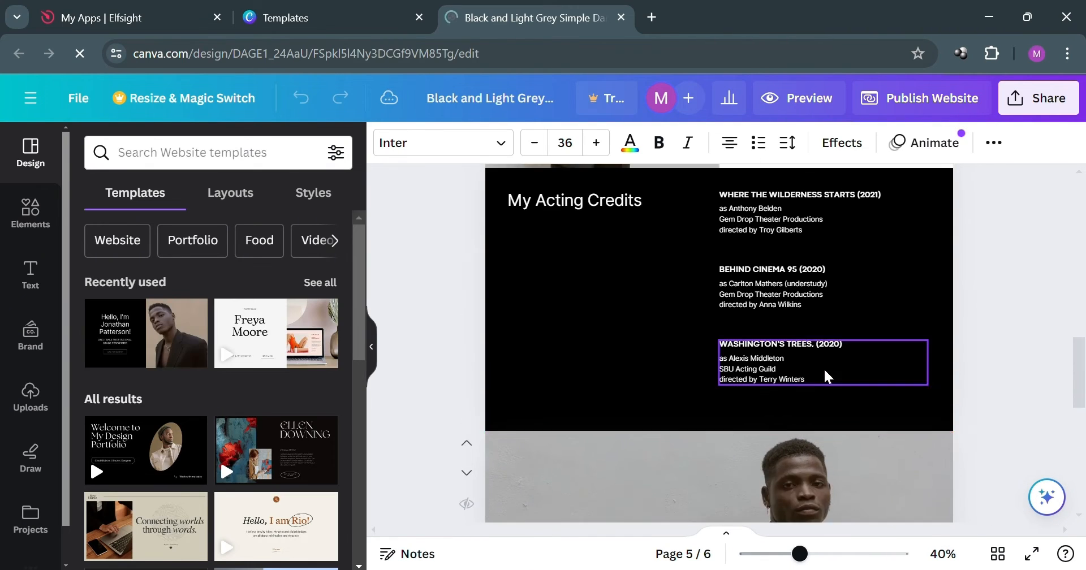
click(788, 299)
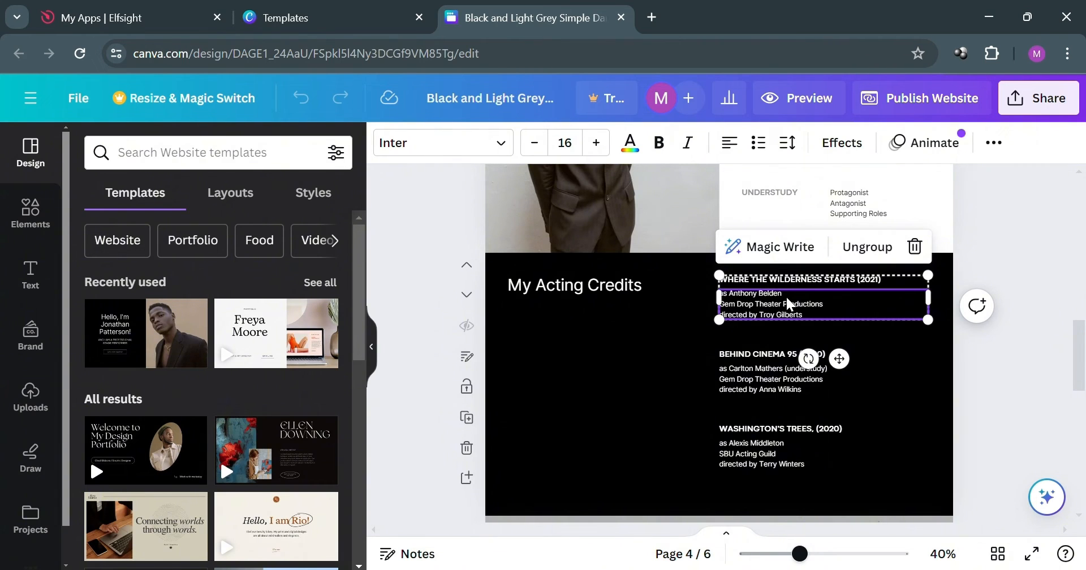
click(568, 288)
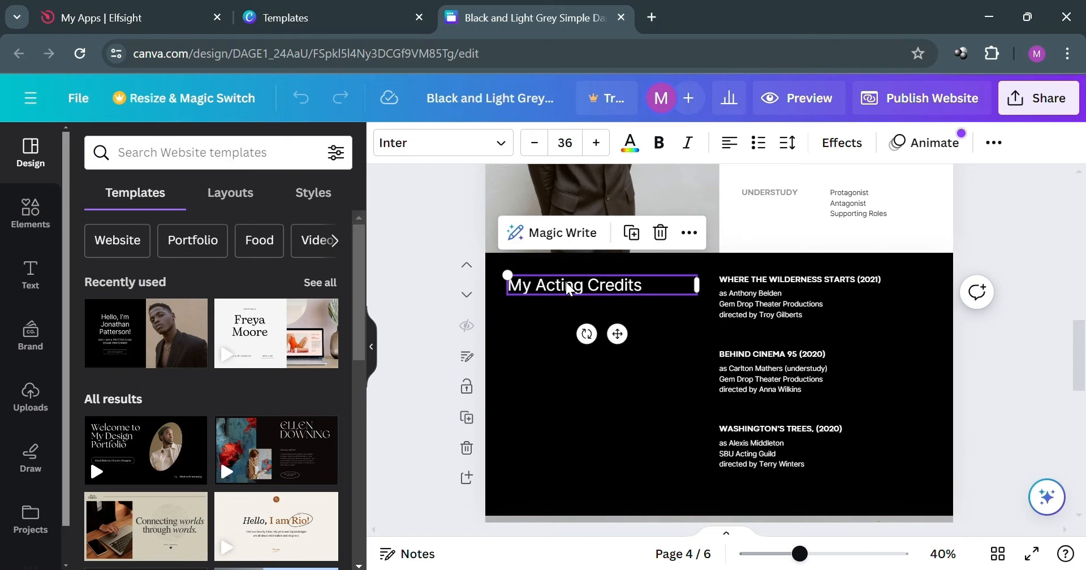
right_click(566, 288)
click(531, 337)
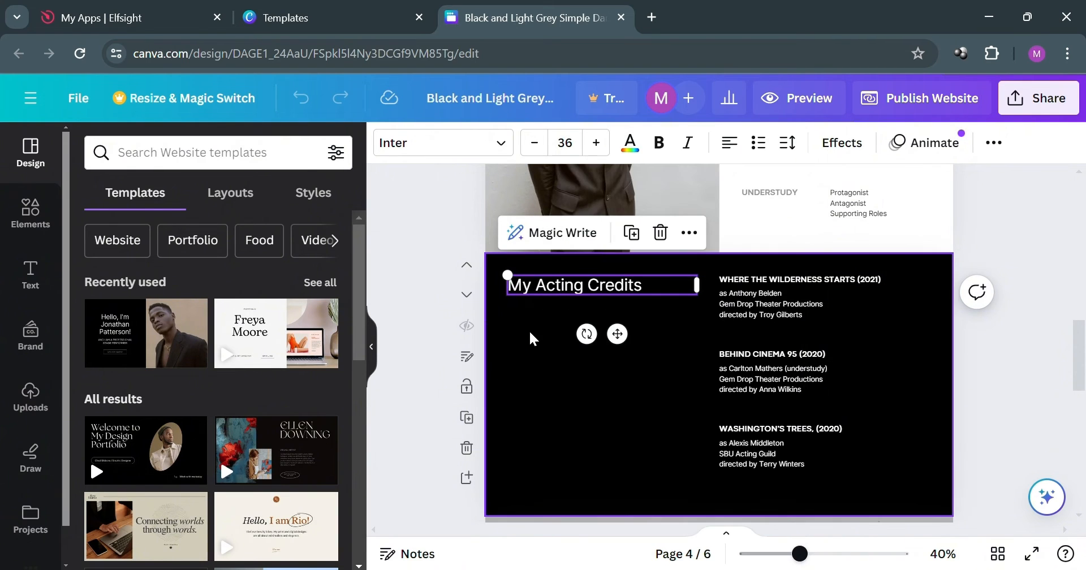
Try to attach the copied Elfsight embed code as a link to the "My Acting Credits" heading
double_click(556, 289)
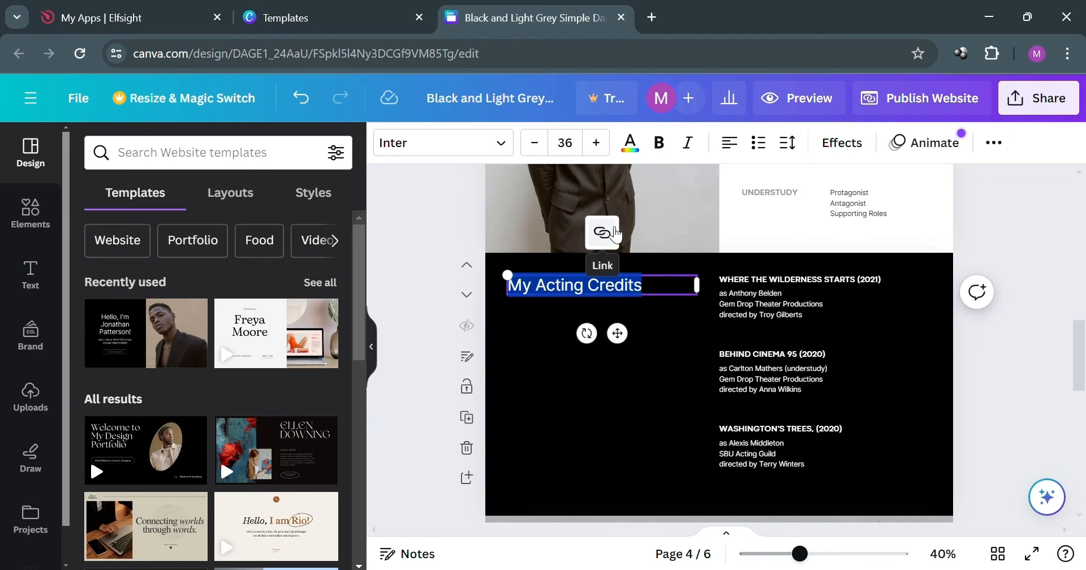
click(612, 237)
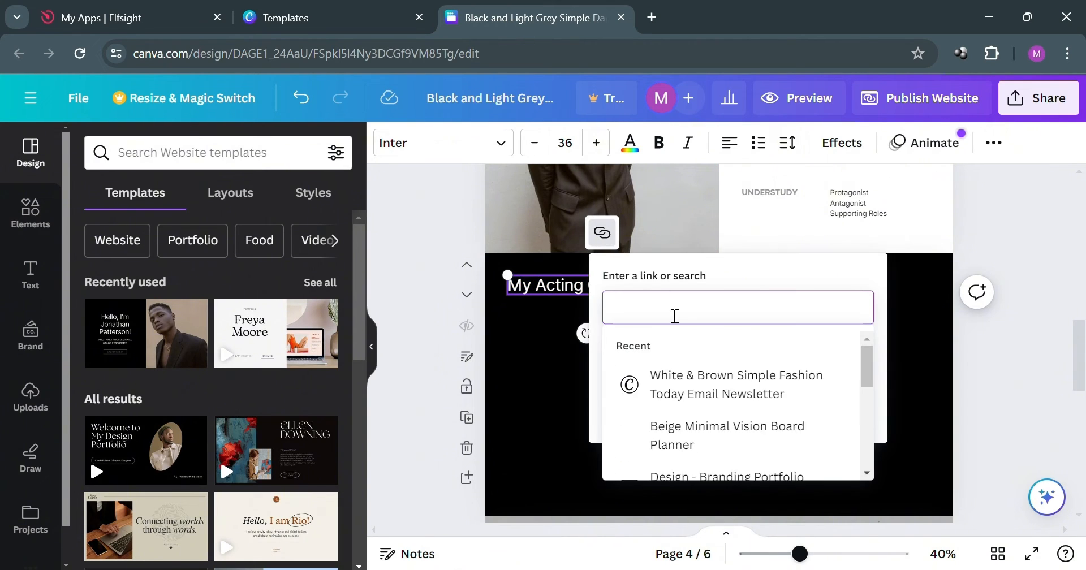
key(ctrl+v)
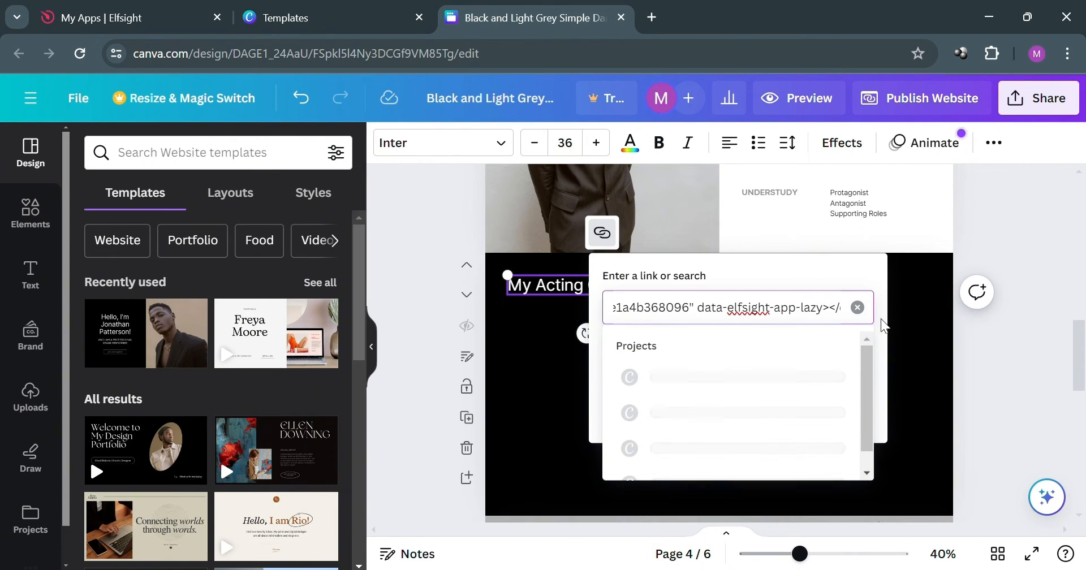
click(898, 328)
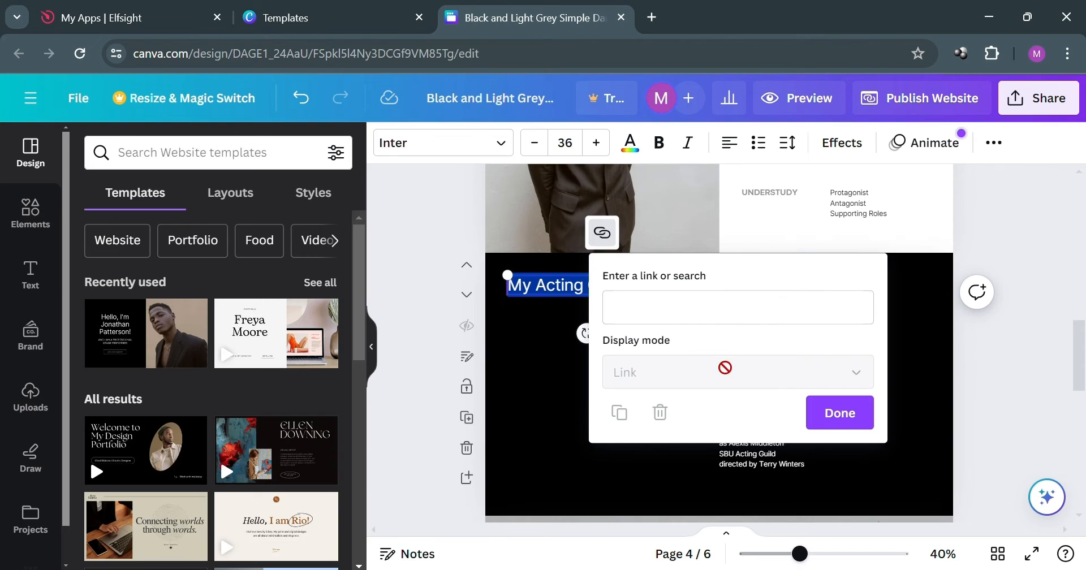
click(837, 322)
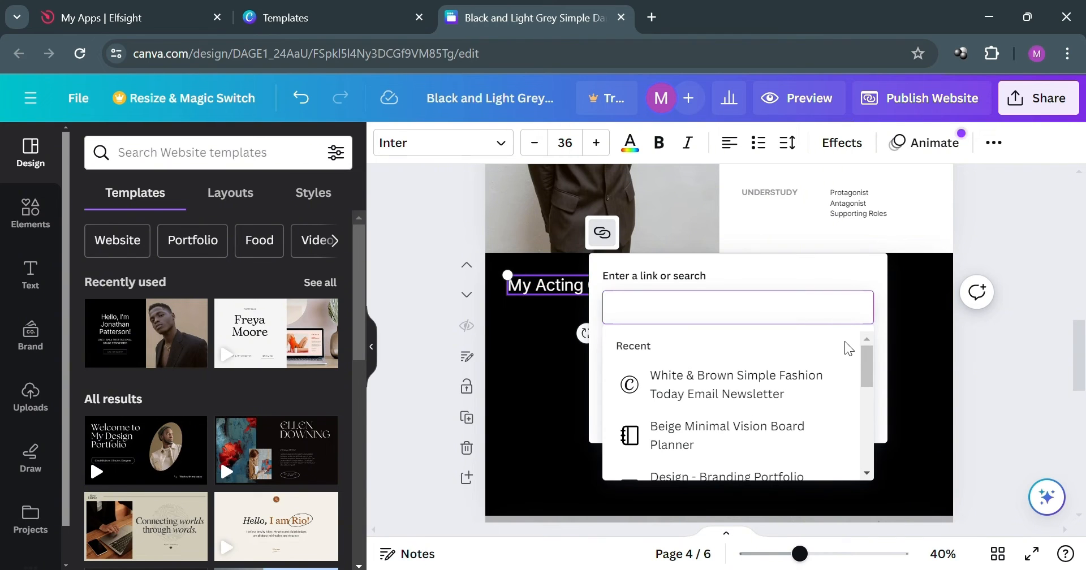
key(ctrl+v)
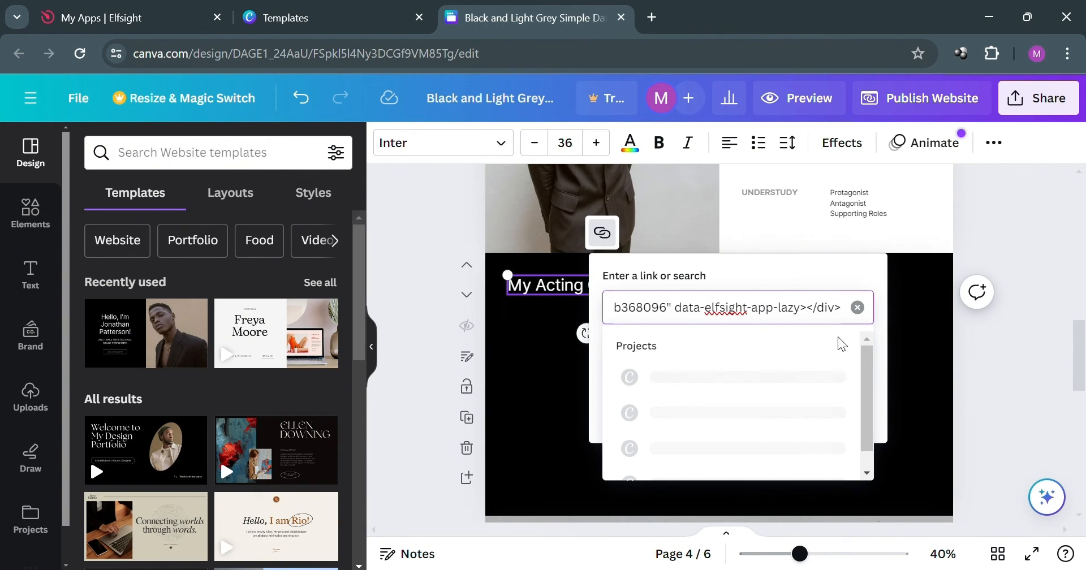
click(880, 324)
click(848, 328)
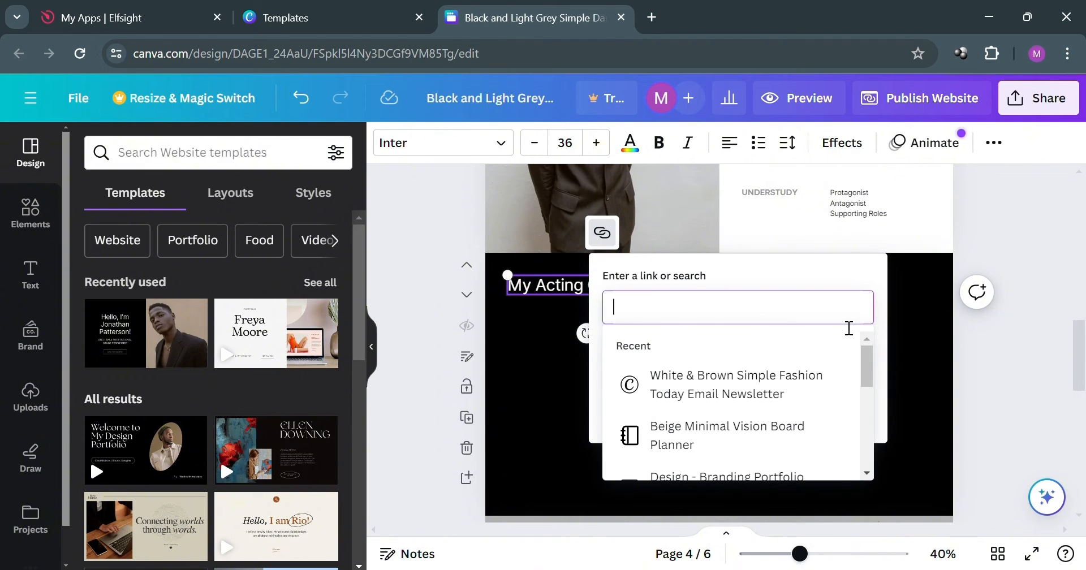
key(ctrl+v)
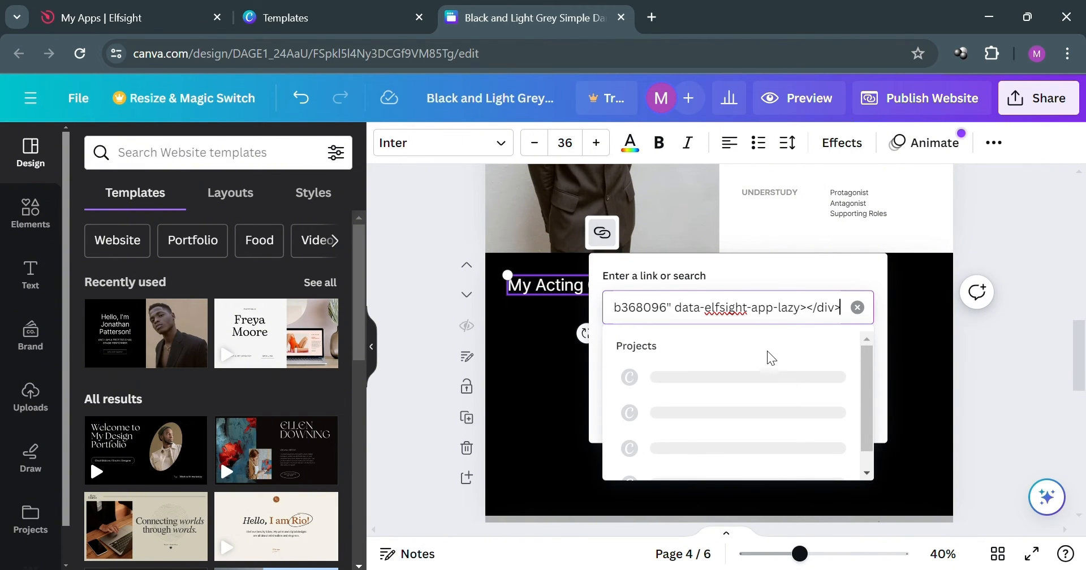
drag(870, 349, 864, 392)
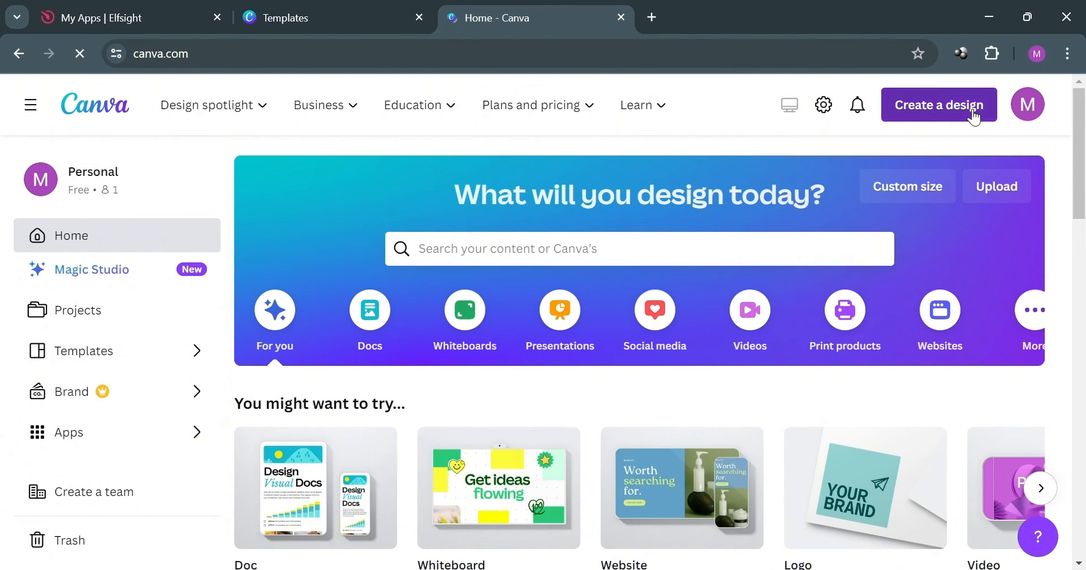
Create a blank website design from the Canva home page and open its text options
click(939, 104)
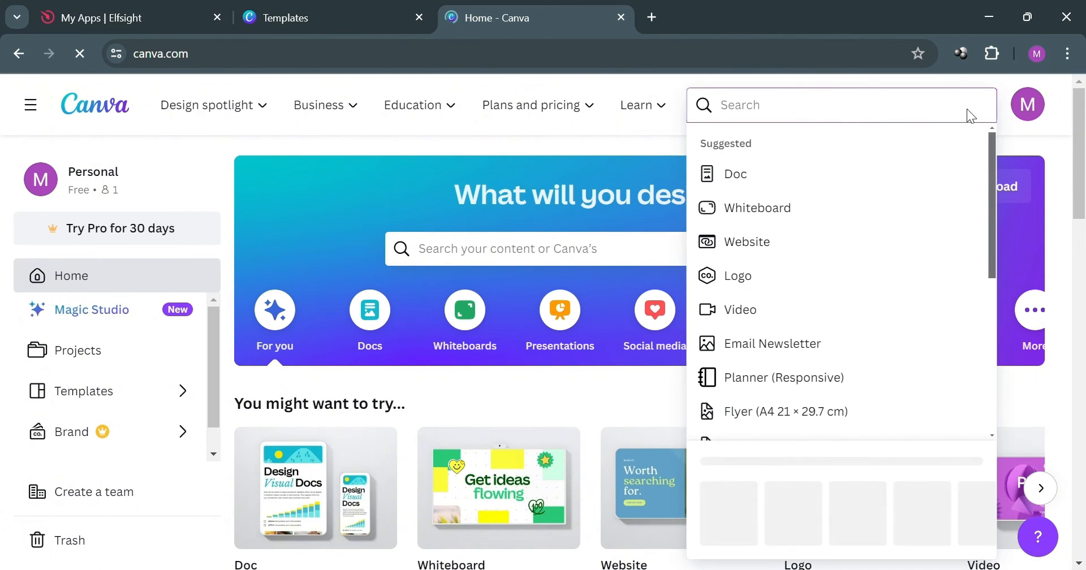
click(939, 104)
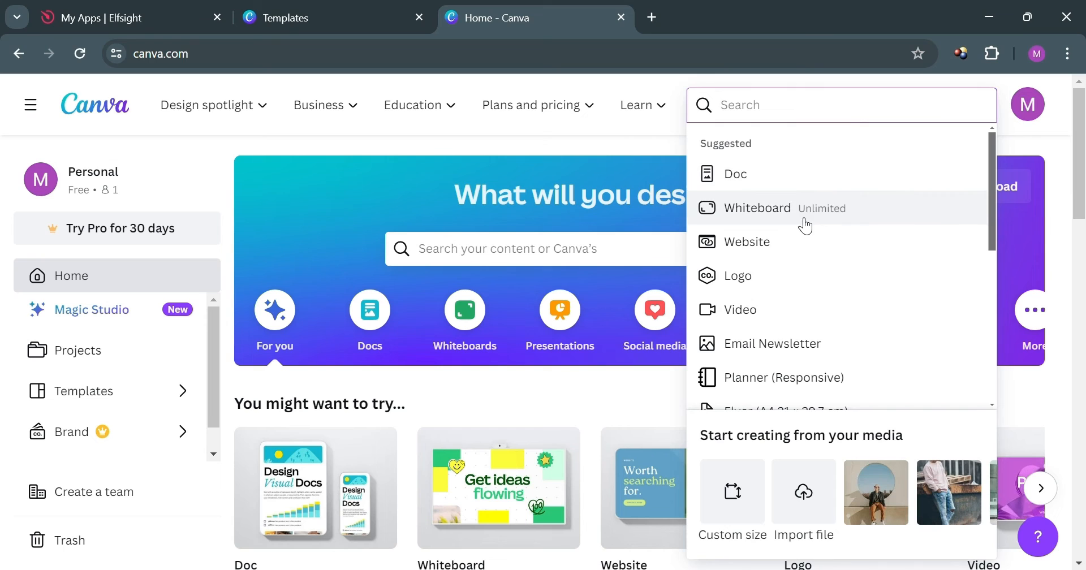
click(771, 247)
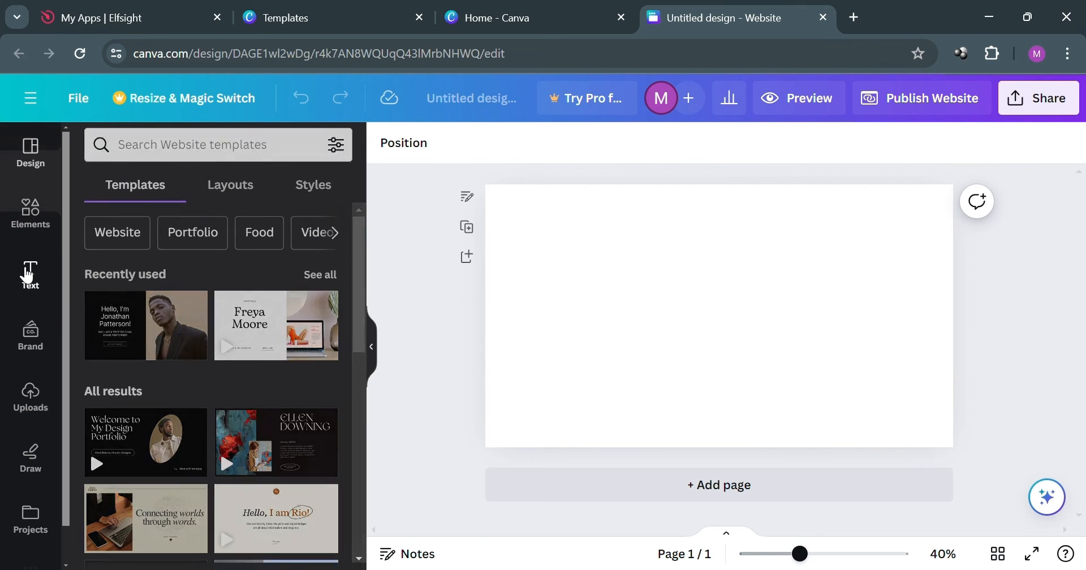
click(27, 275)
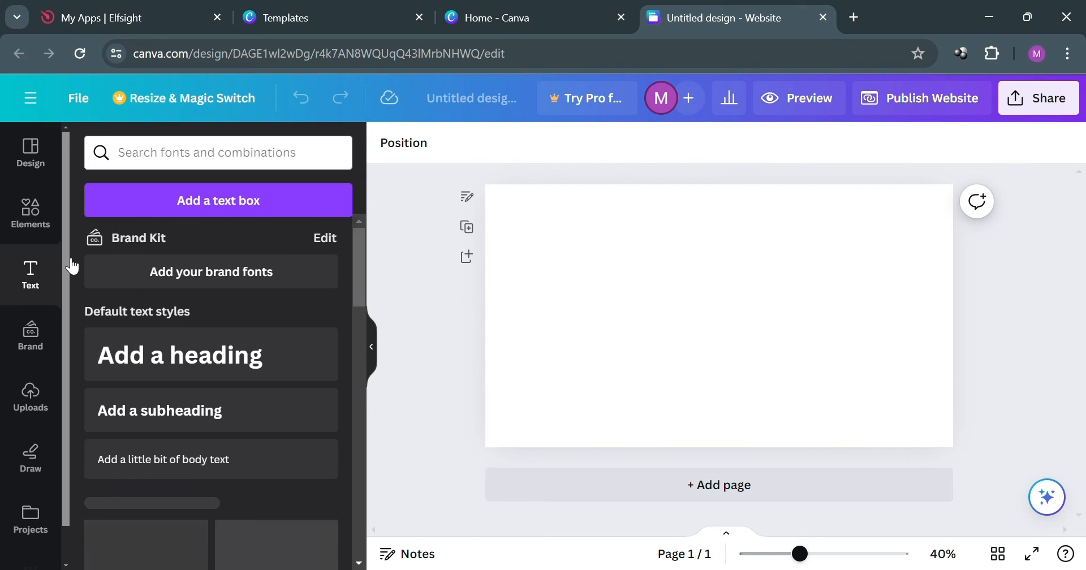
Add a heading reading "Reviews" to the blank website page
click(255, 354)
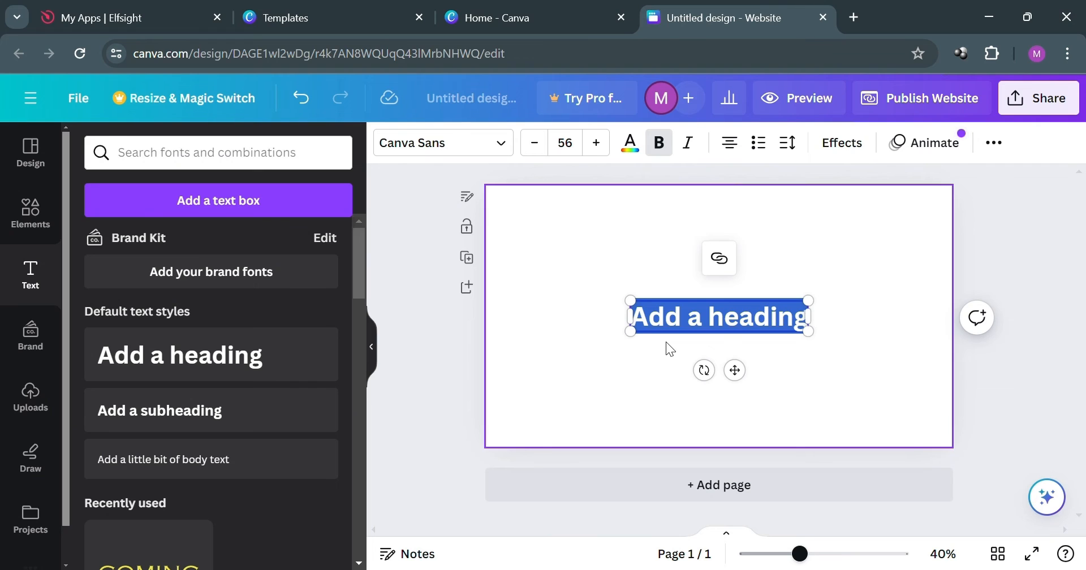
text(Review)
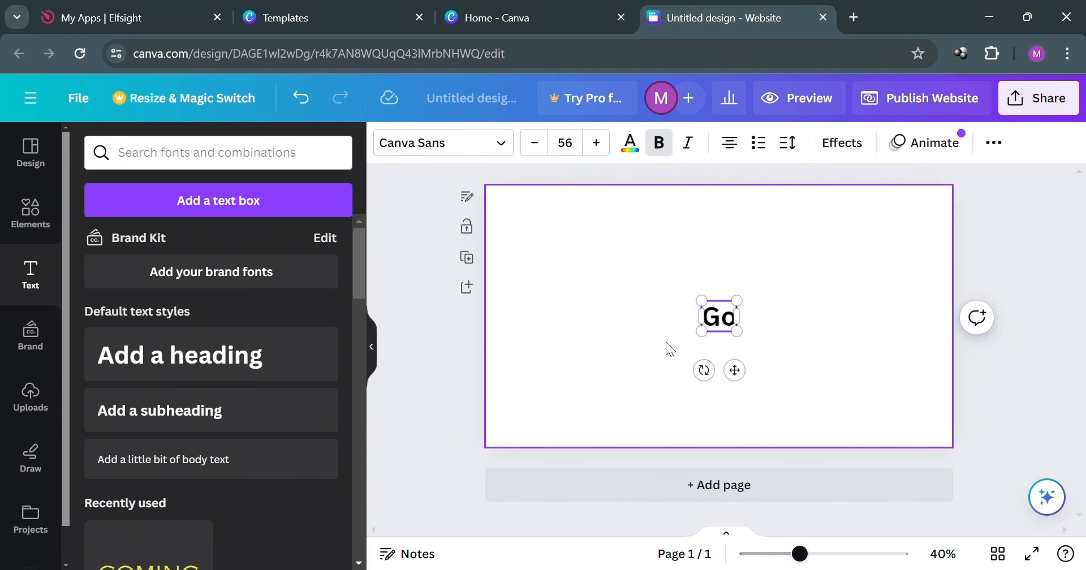
text(s)
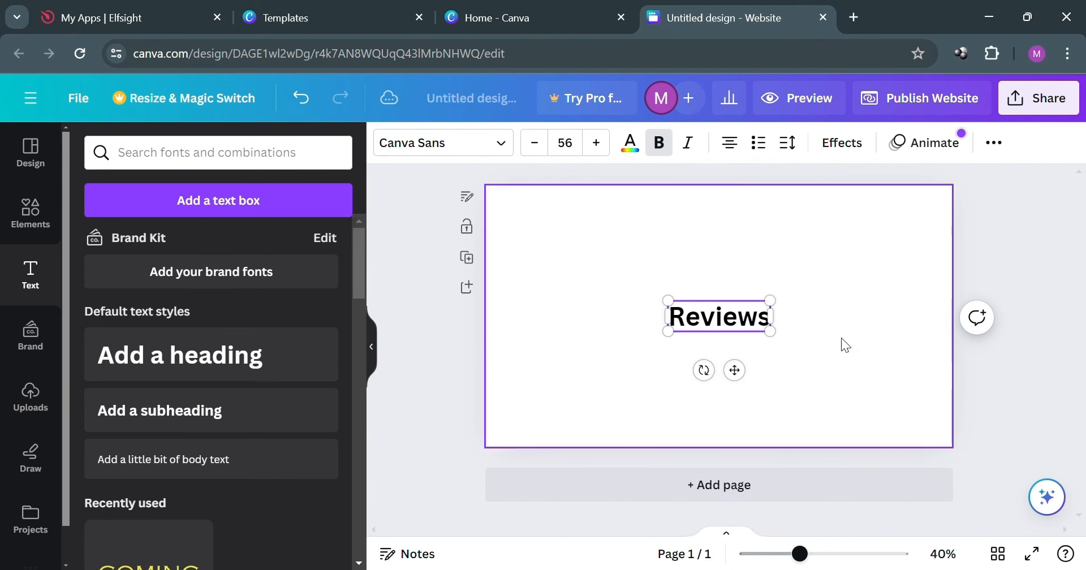
click(940, 400)
Try to attach the copied Elfsight embed code as a link to the "Reviews" heading and display it as an embed
click(746, 334)
click(745, 329)
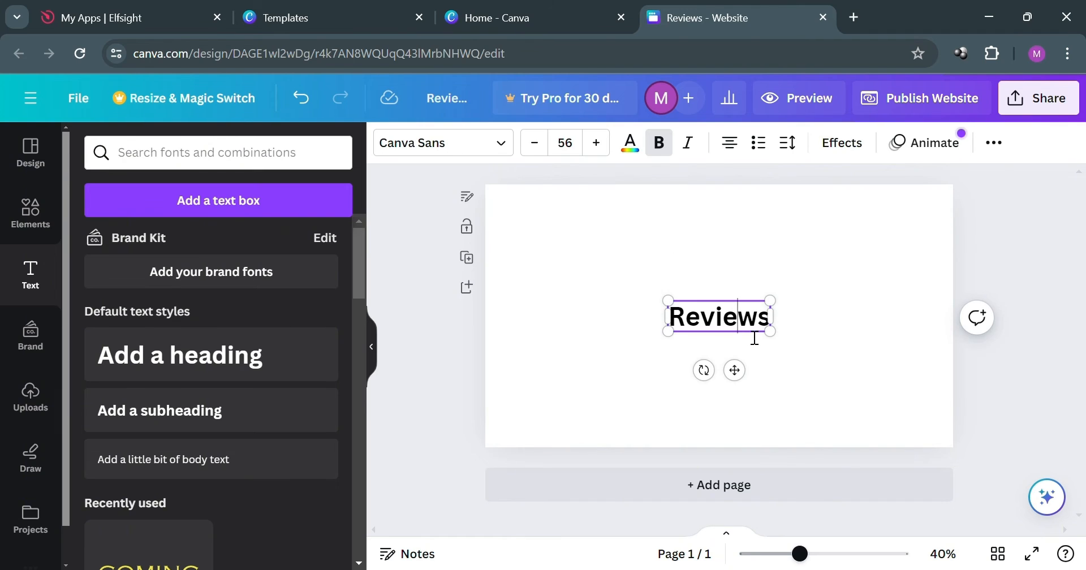
double_click(746, 329)
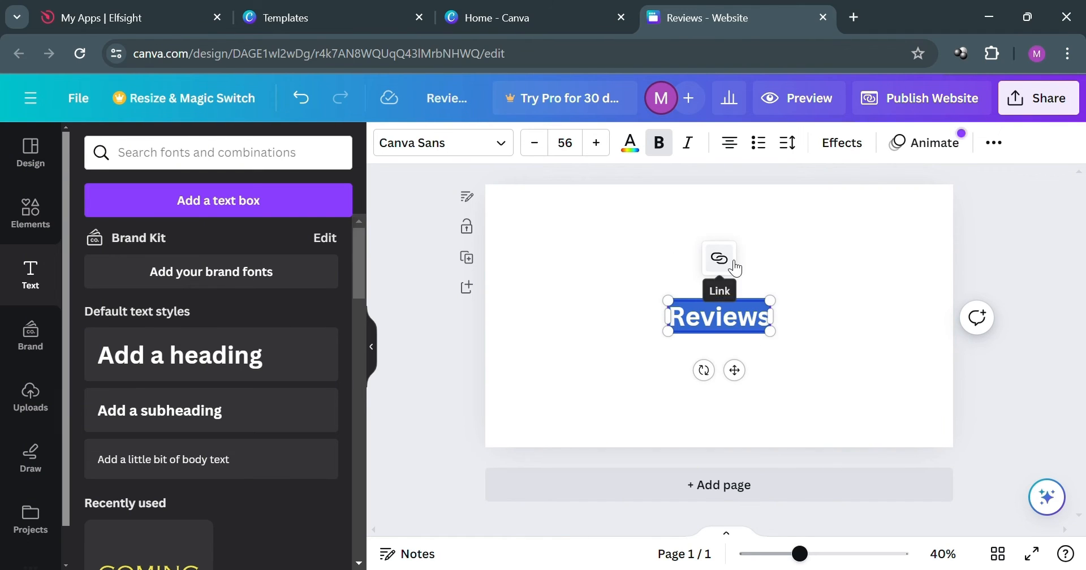
click(734, 268)
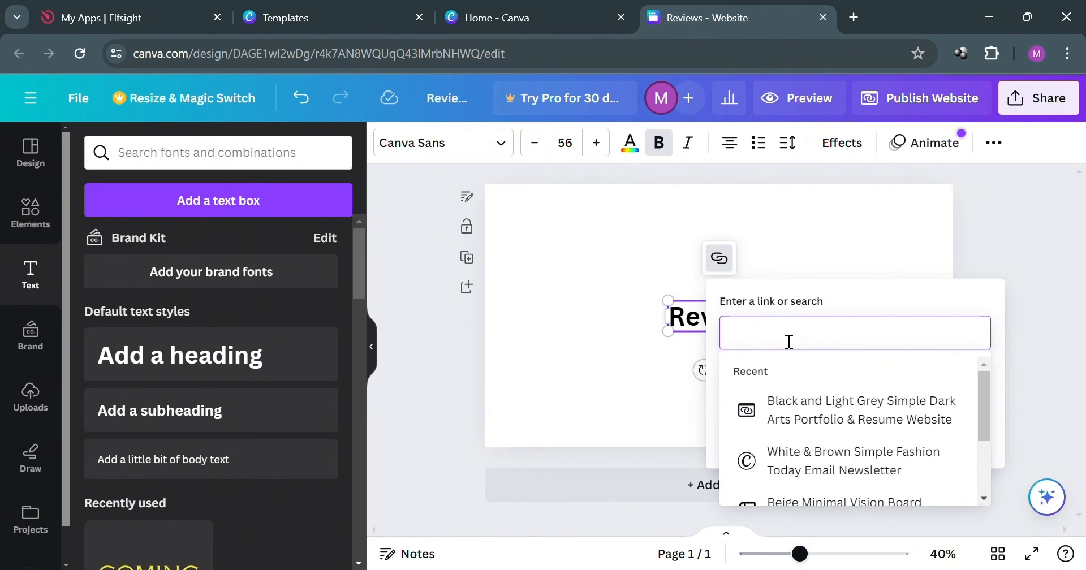
key(ctrl+v)
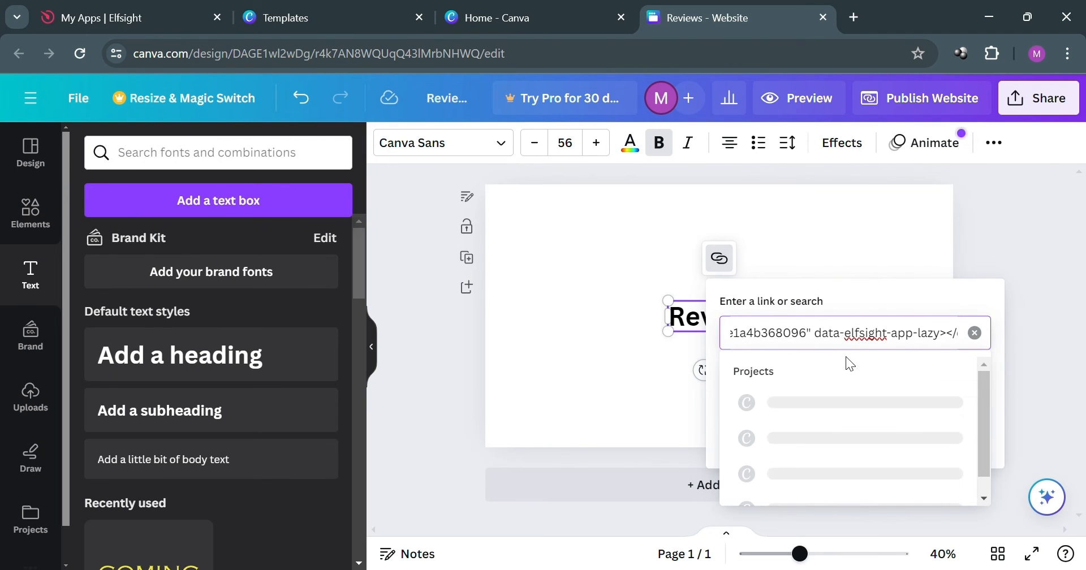
click(854, 374)
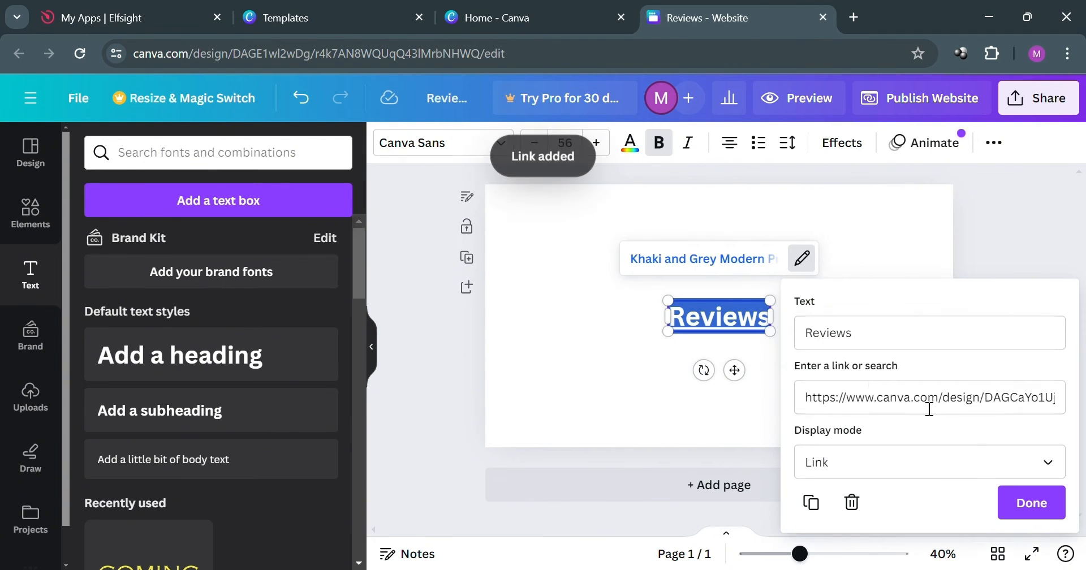
click(933, 464)
click(927, 512)
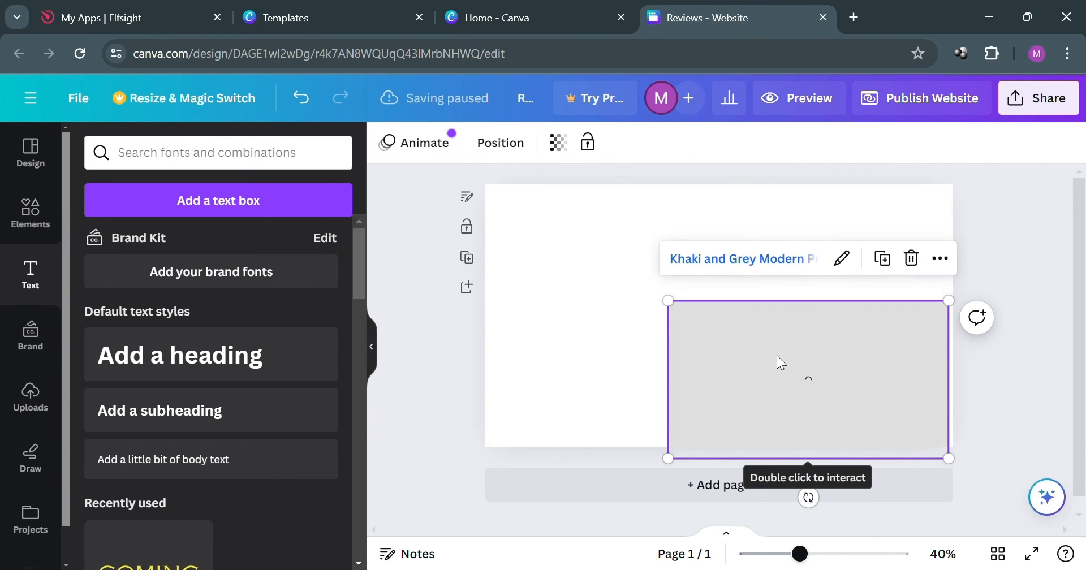
drag(753, 332, 657, 284)
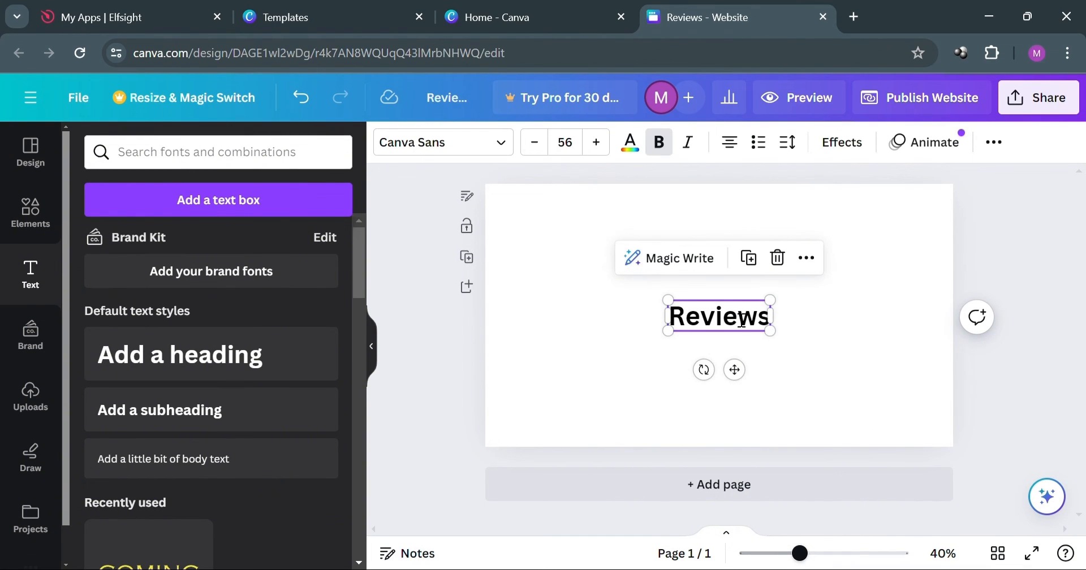
double_click(742, 321)
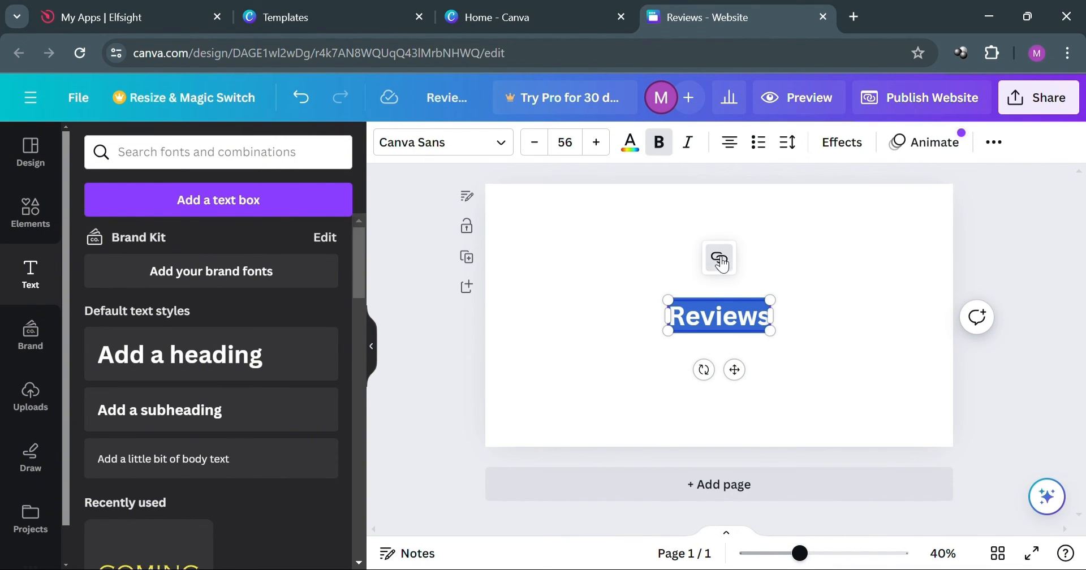
click(719, 258)
click(545, 390)
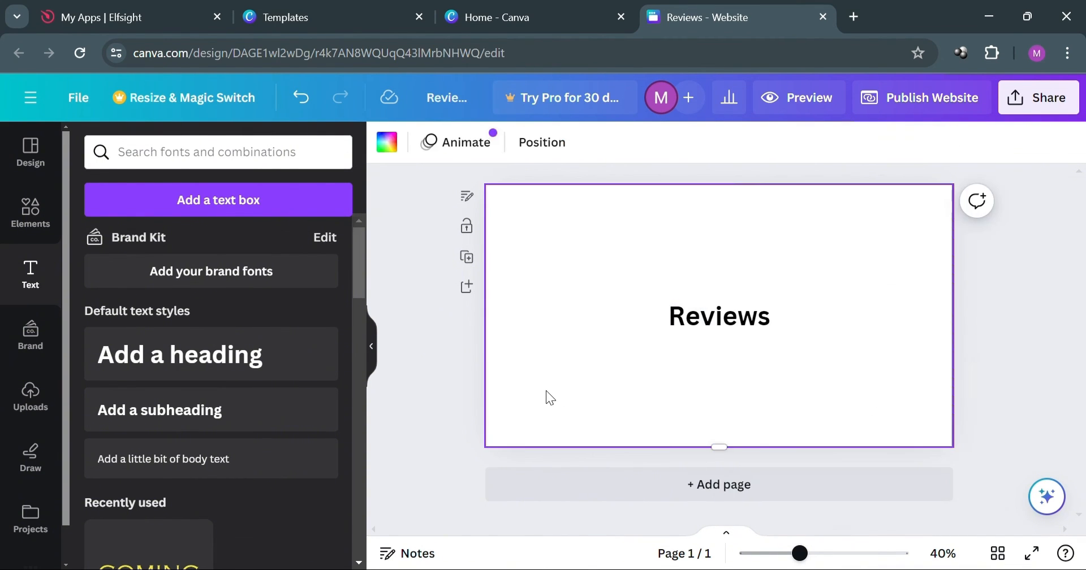
Copy the Google Reviews widget's share link in Elfsight and return to the Reviews website design in Canva
click(130, 7)
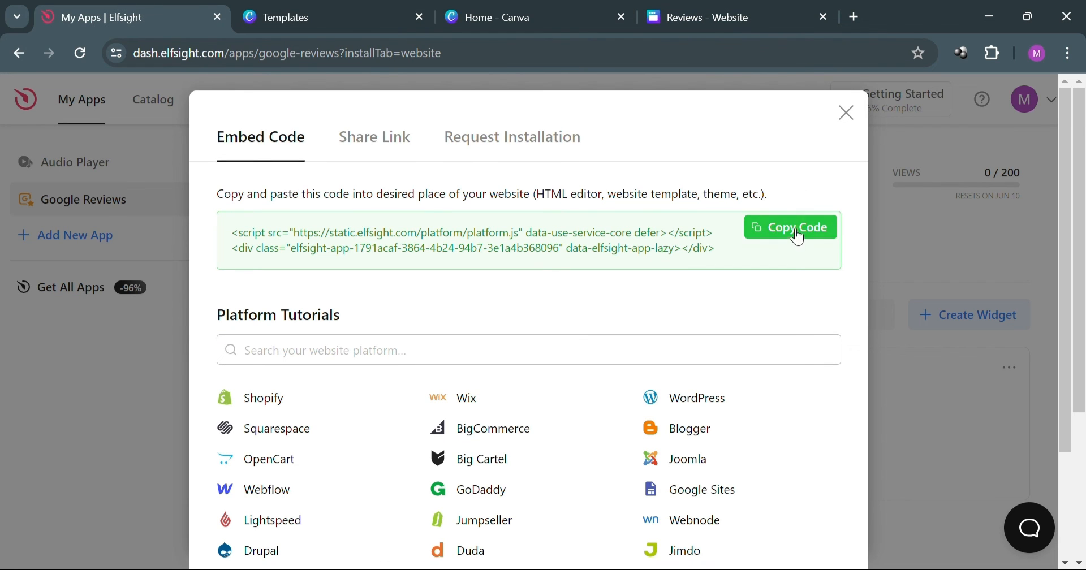
click(363, 134)
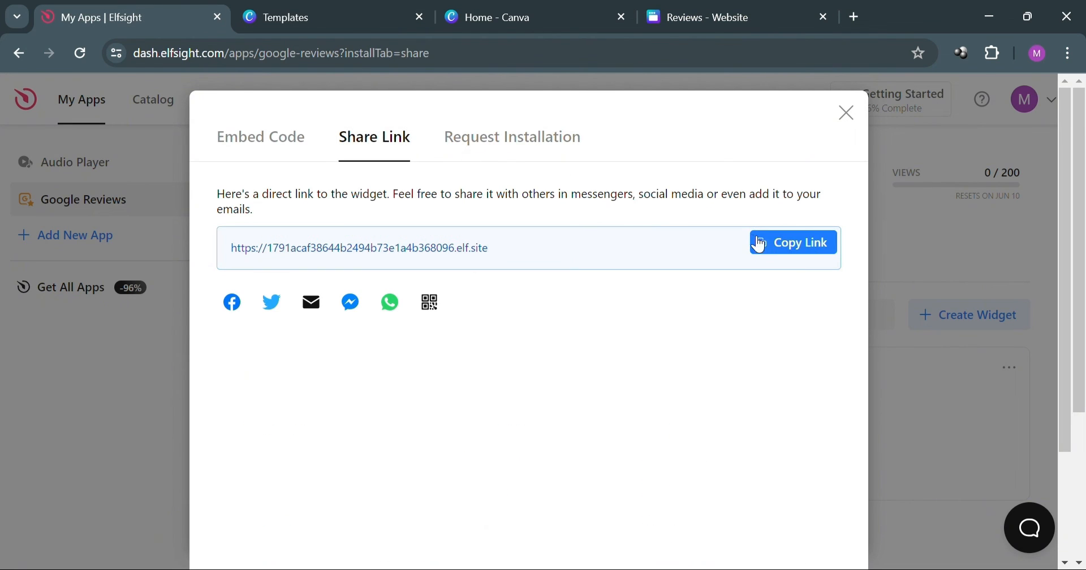
click(803, 249)
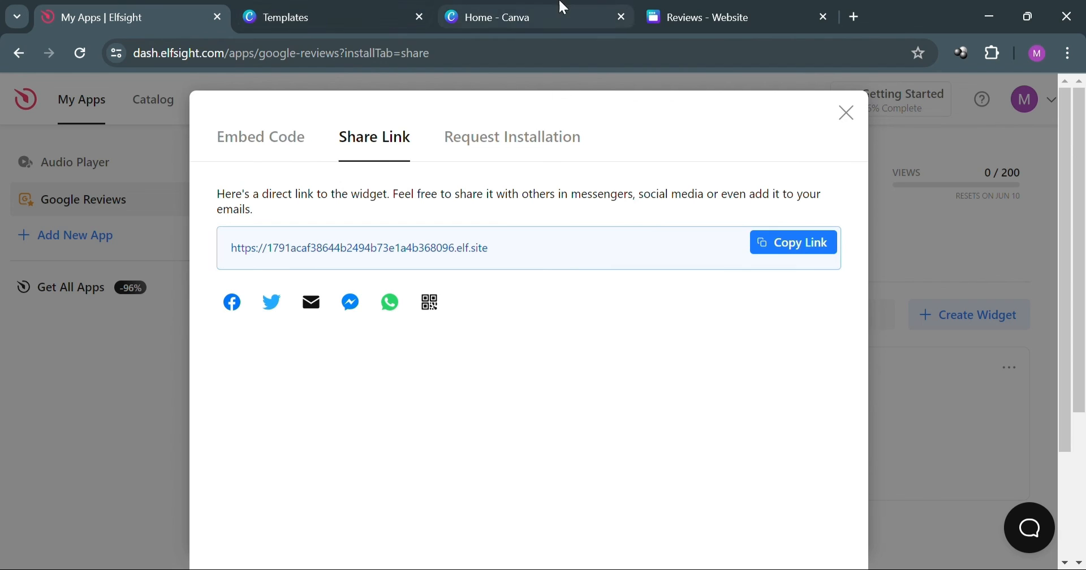
click(255, 17)
click(762, 8)
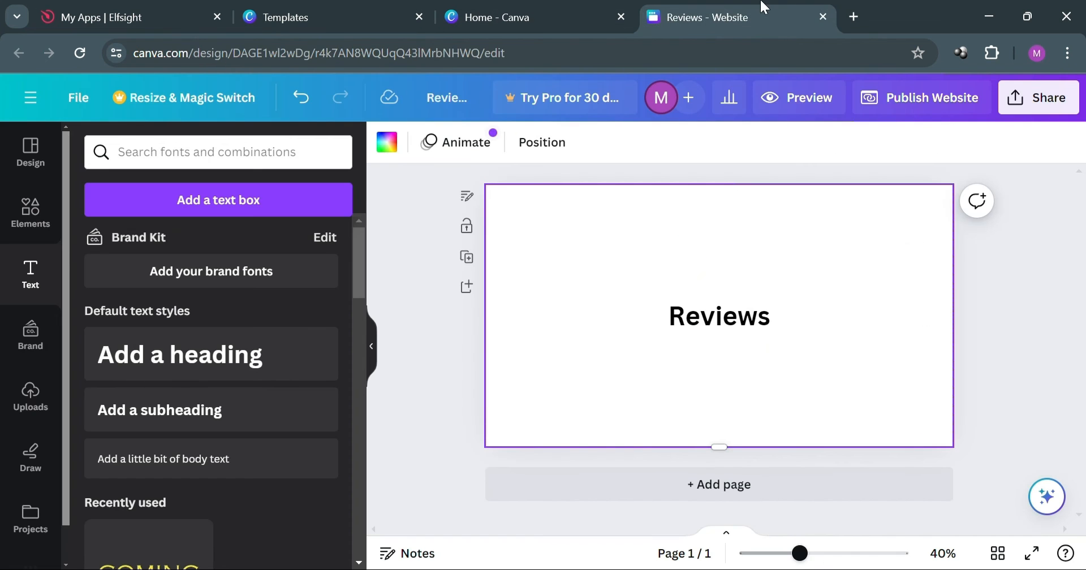
Link the "Reviews" heading to the copied widget share link and set its display mode to Embed
double_click(747, 327)
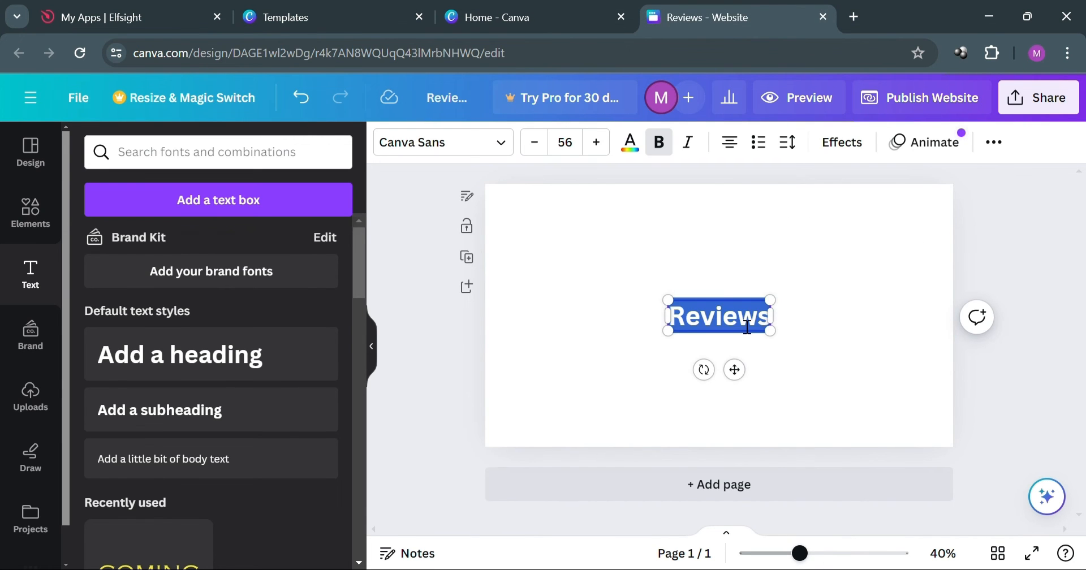
click(719, 258)
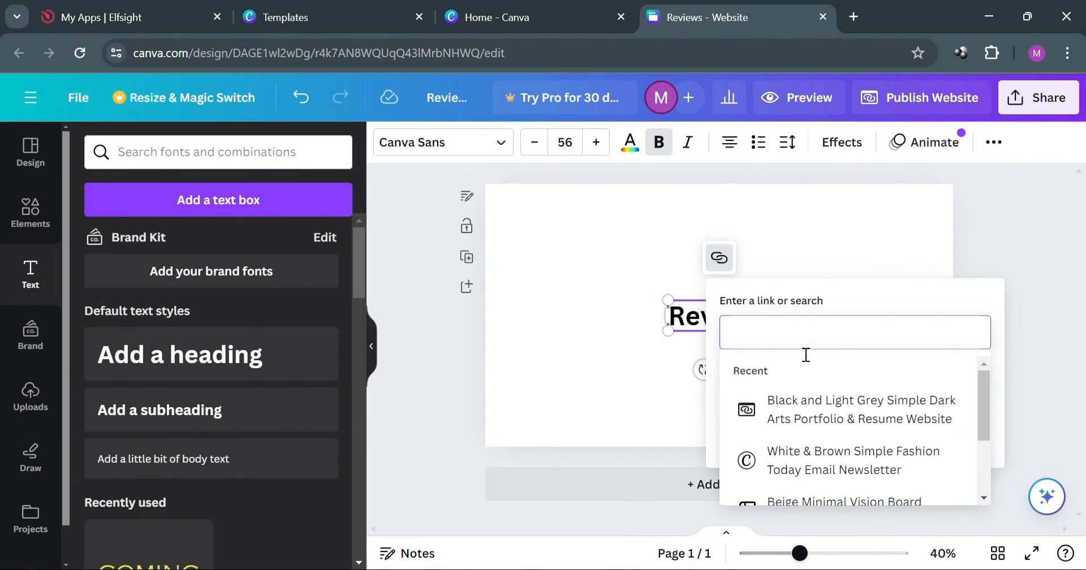
key(ctrl+v)
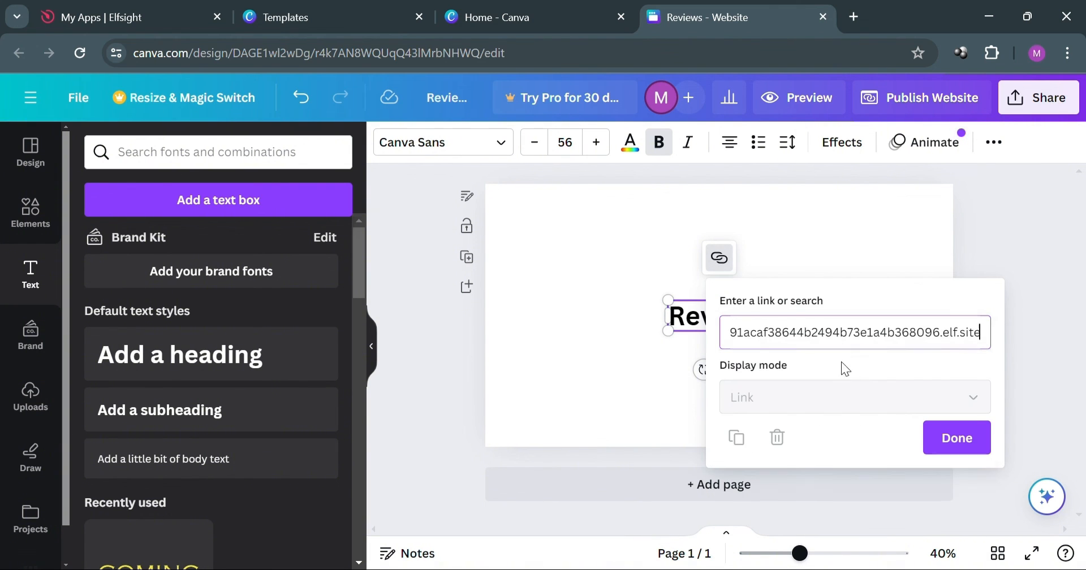
click(976, 451)
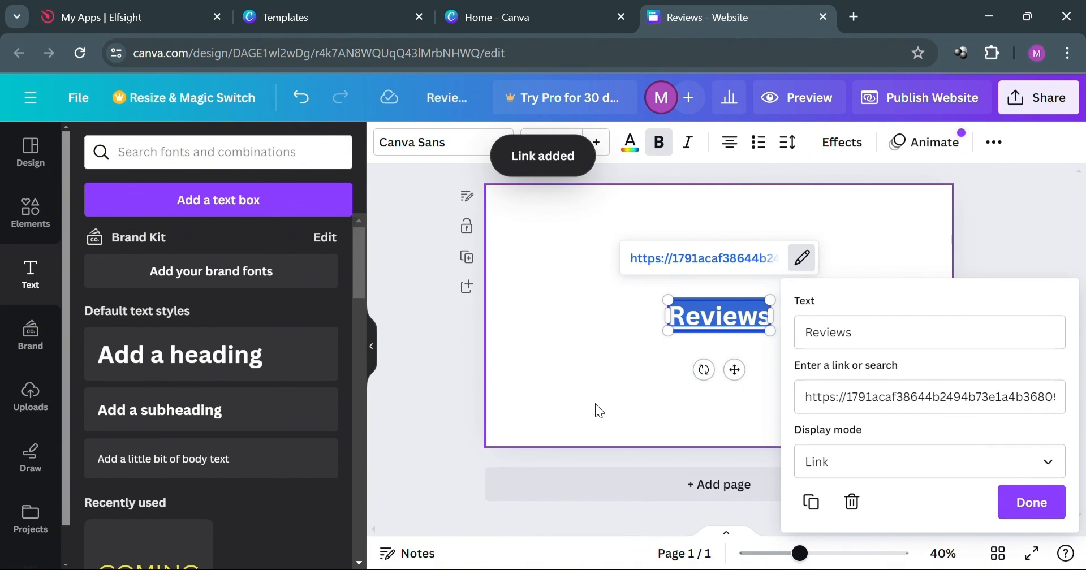
click(812, 392)
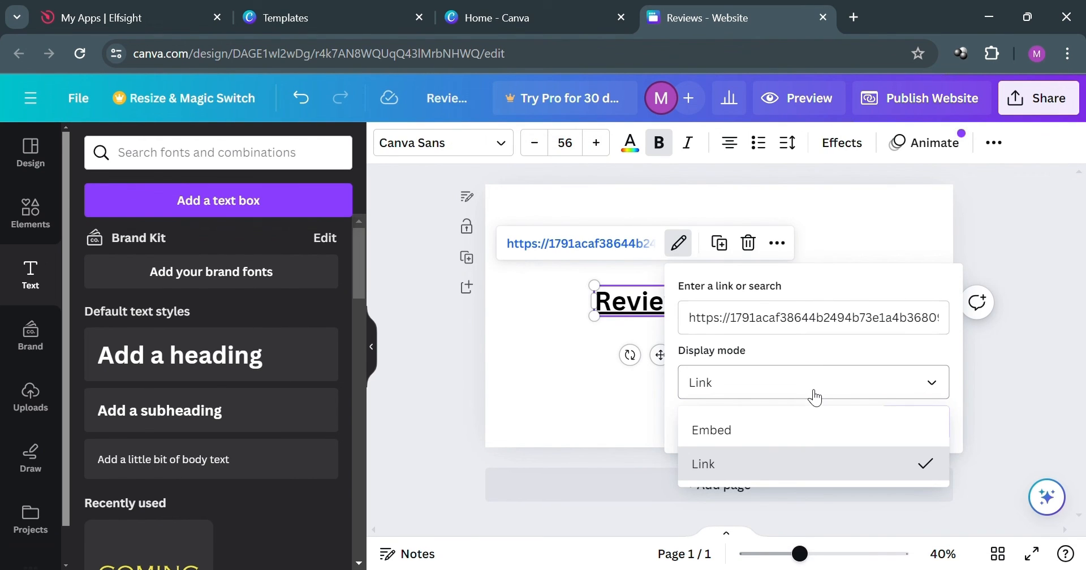
click(803, 425)
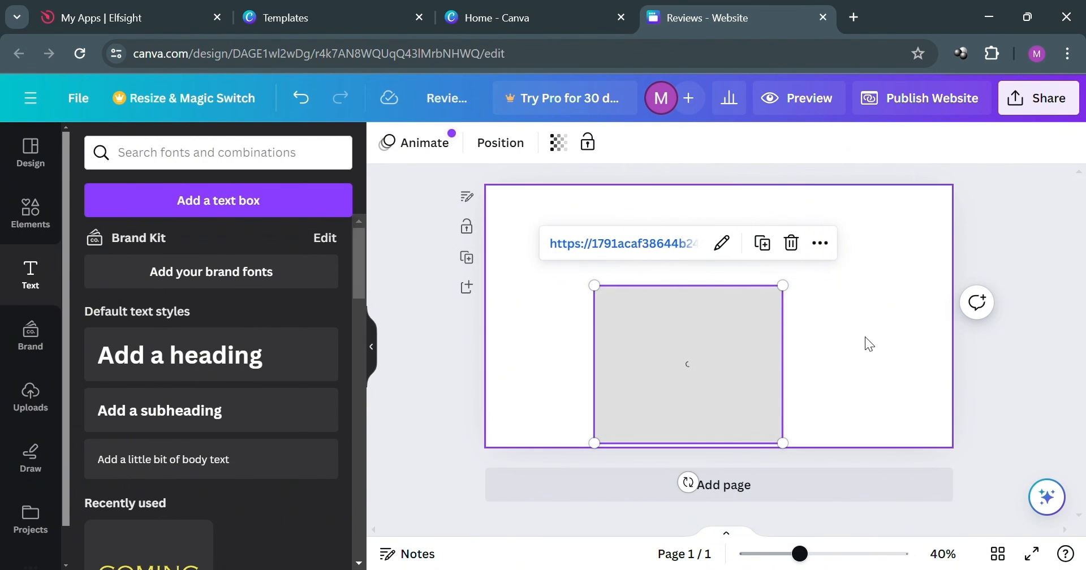
Enlarge the embedded Google Reviews widget and centre it horizontally near the top of the page
drag(768, 385, 790, 337)
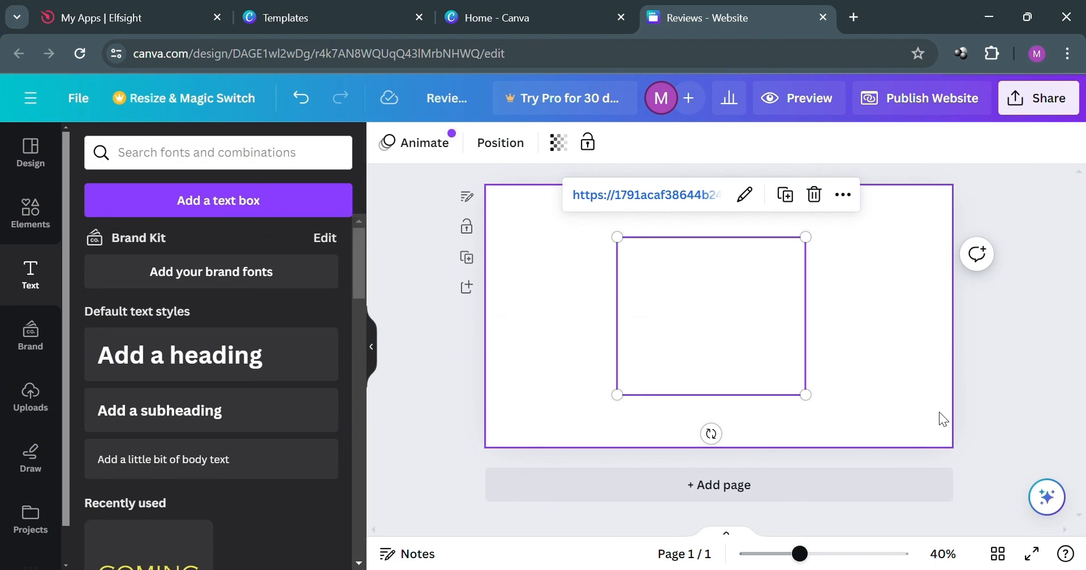
click(874, 389)
click(742, 365)
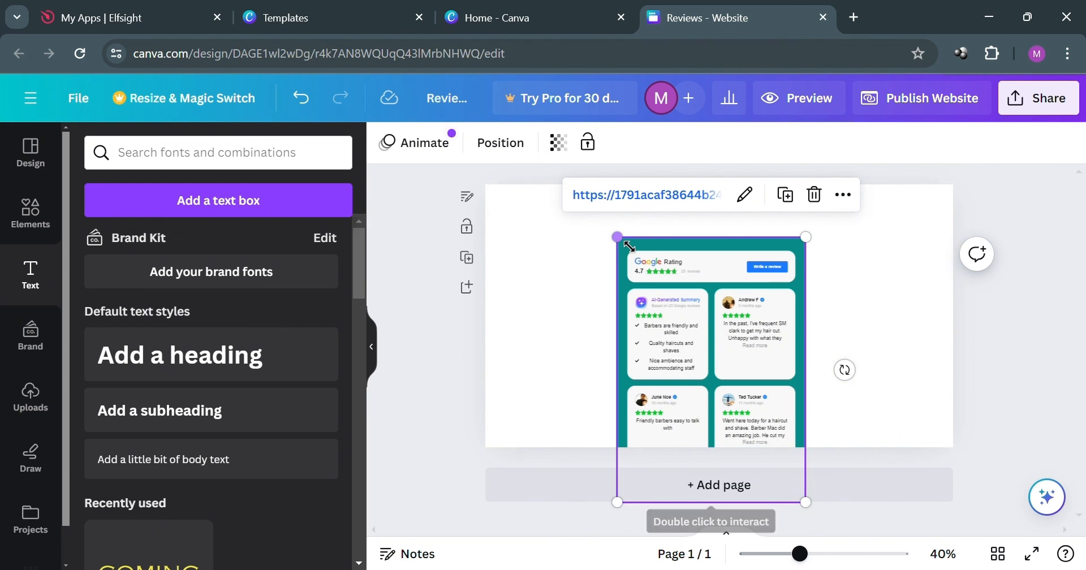
drag(626, 244, 560, 253)
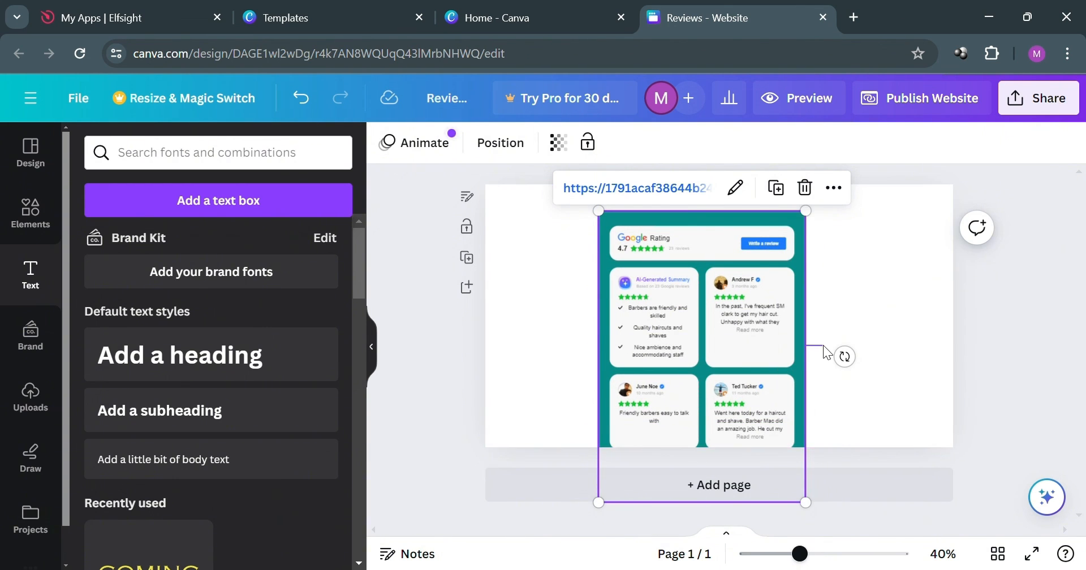
click(847, 300)
click(728, 349)
mouse_move(728, 348)
mouse_down()
mouse_move(769, 352)
mouse_move(722, 314)
mouse_move(727, 344)
mouse_up()
click(853, 325)
click(879, 288)
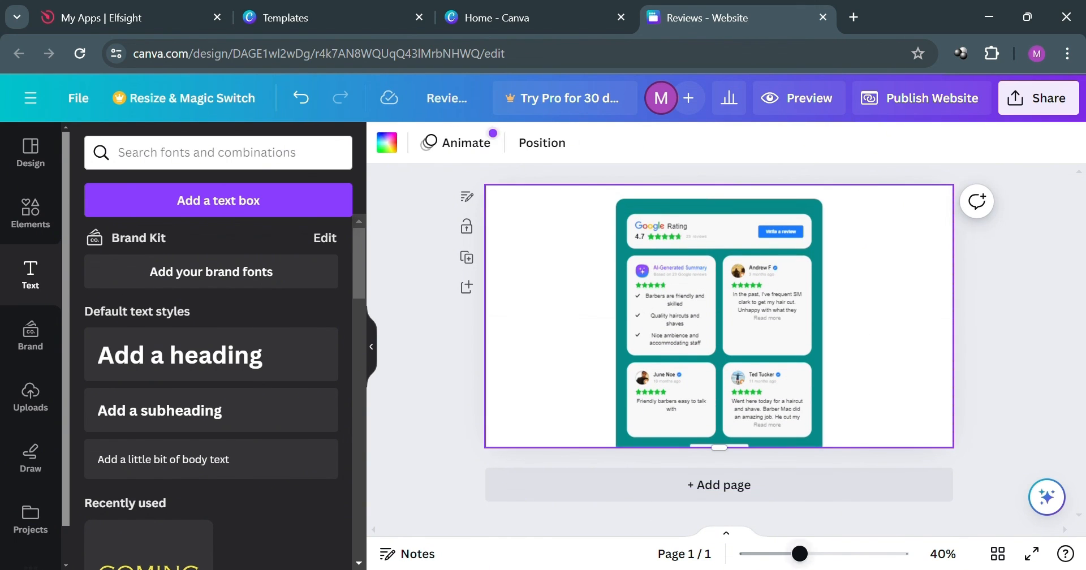
Examine the embedded Google Reviews widget at 140% zoom with the side panel collapsed, and check the design's sharing options
click(825, 554)
click(860, 554)
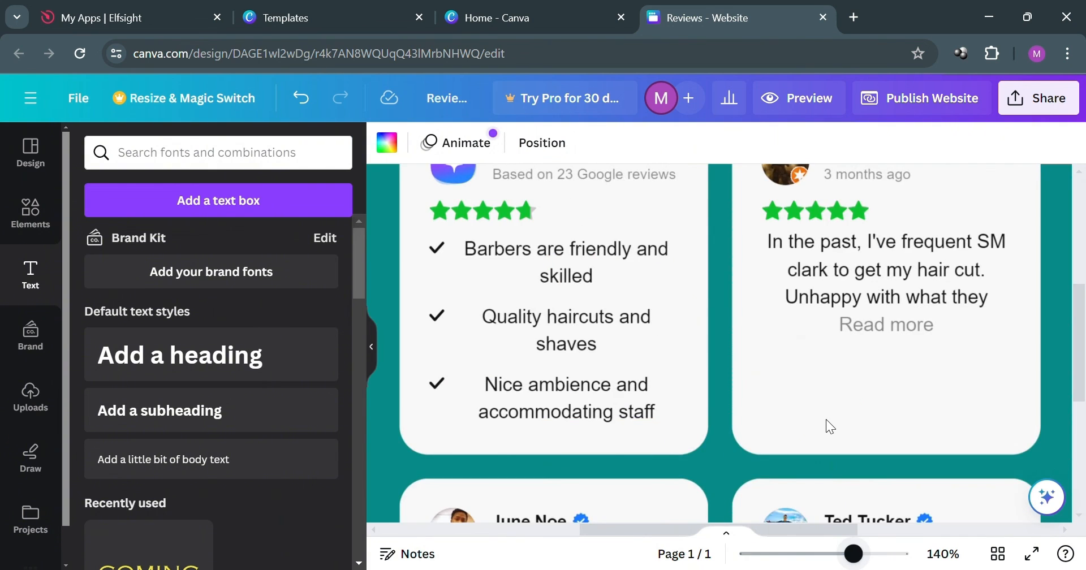
scroll(826, 420, up, 5)
click(376, 356)
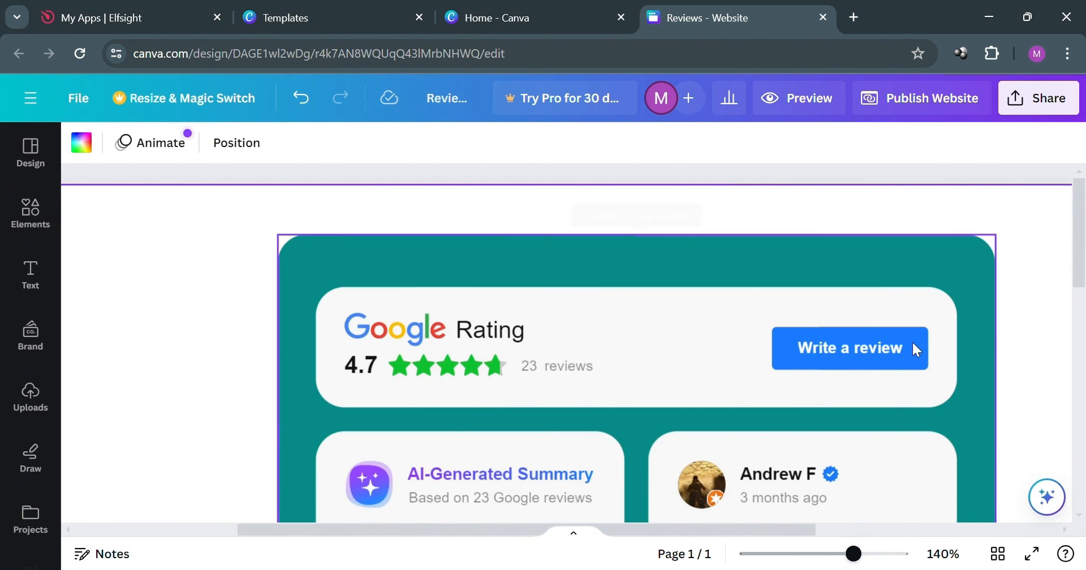
scroll(913, 342, down, 10)
scroll(912, 341, up, 10)
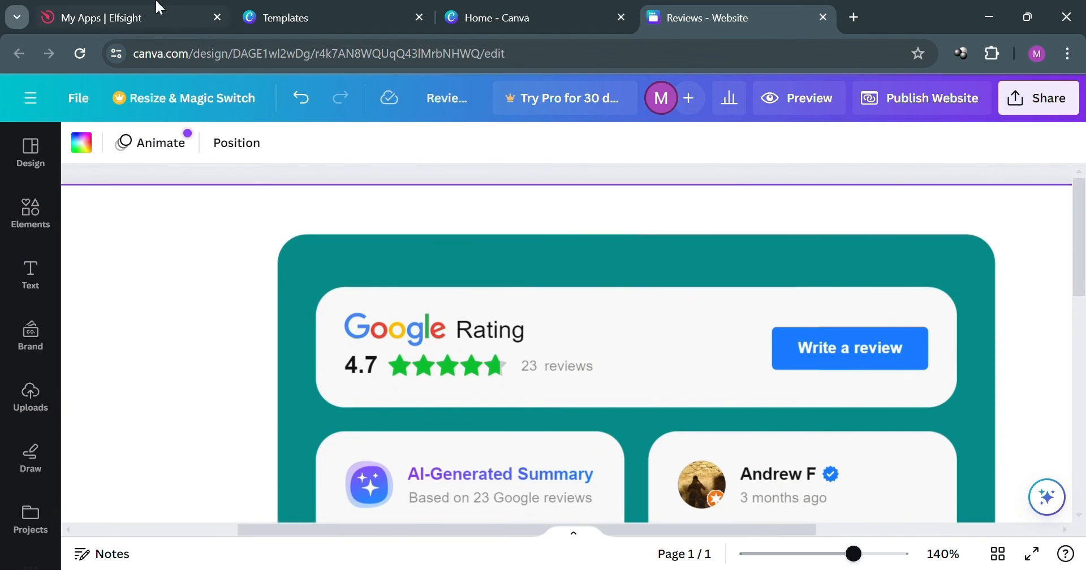
click(1065, 109)
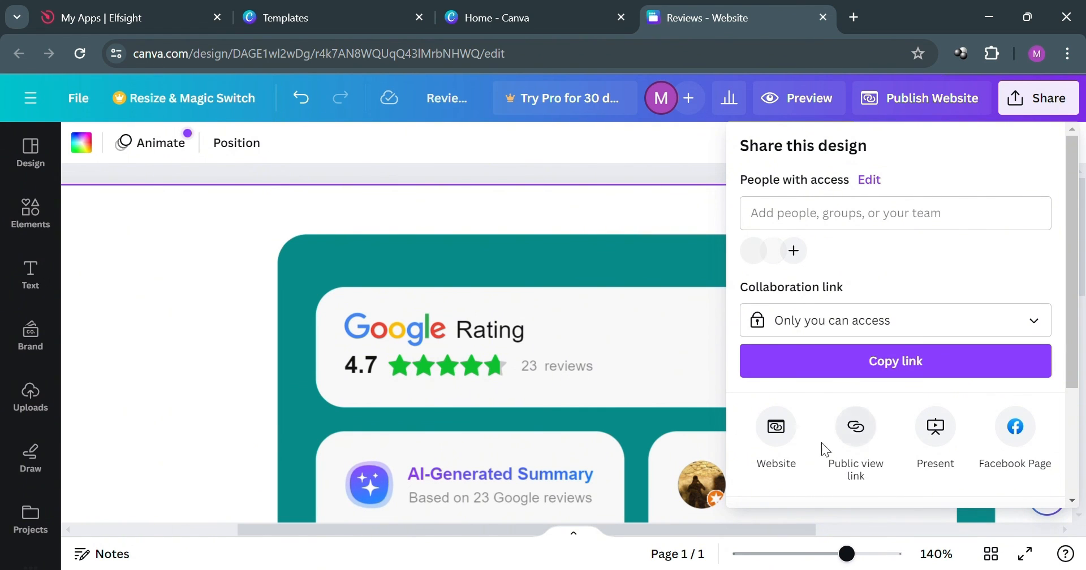
click(234, 346)
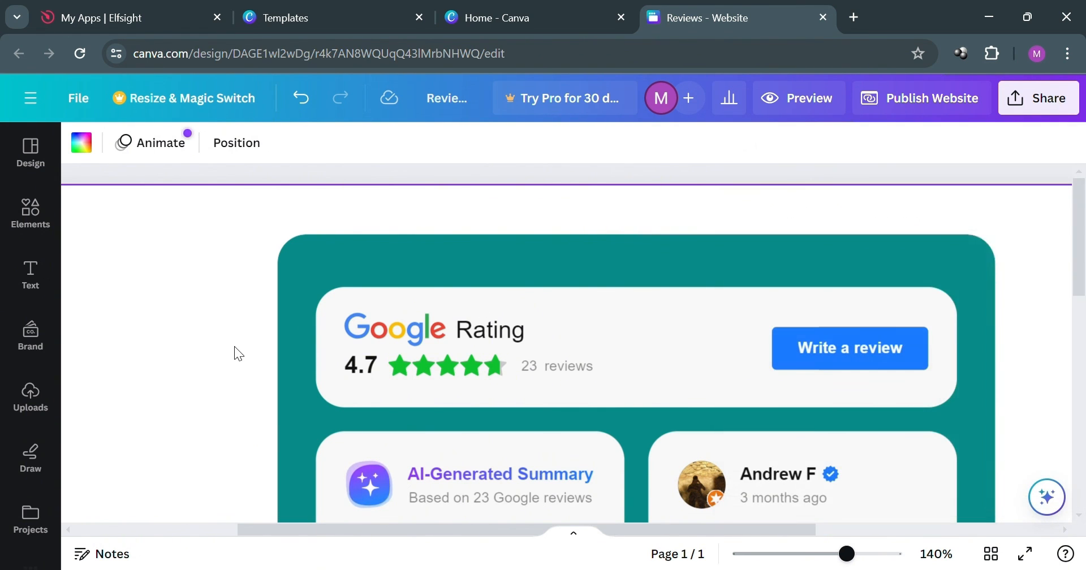